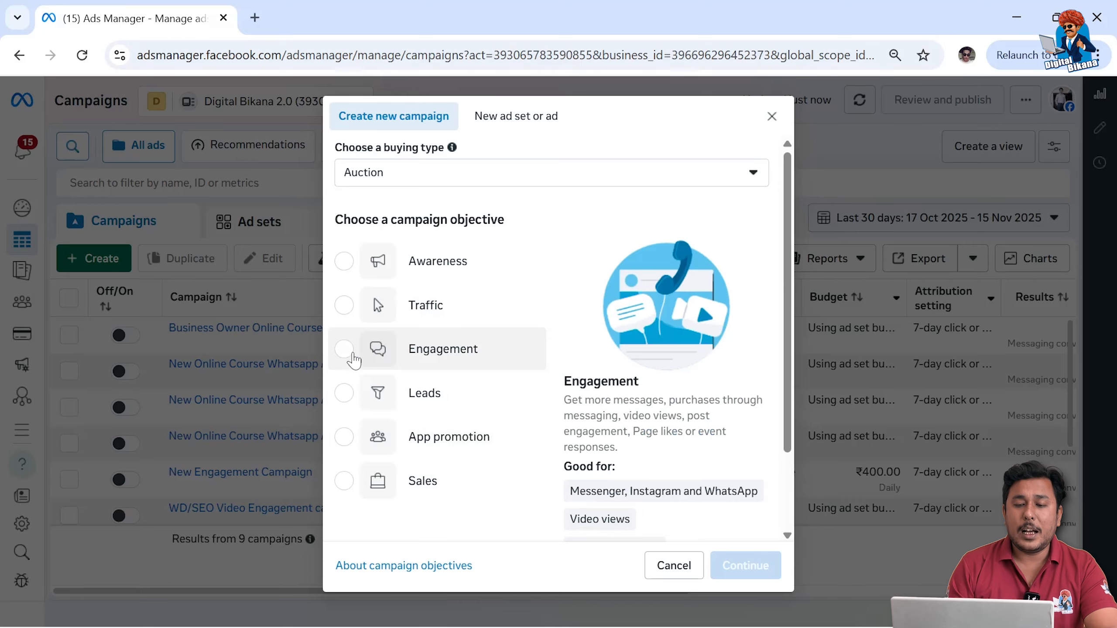
Step: Create a campaign with the Engagement objective using the Manual engagement campaign setup
{"action": "left_click", "coordinate": [353, 360]}
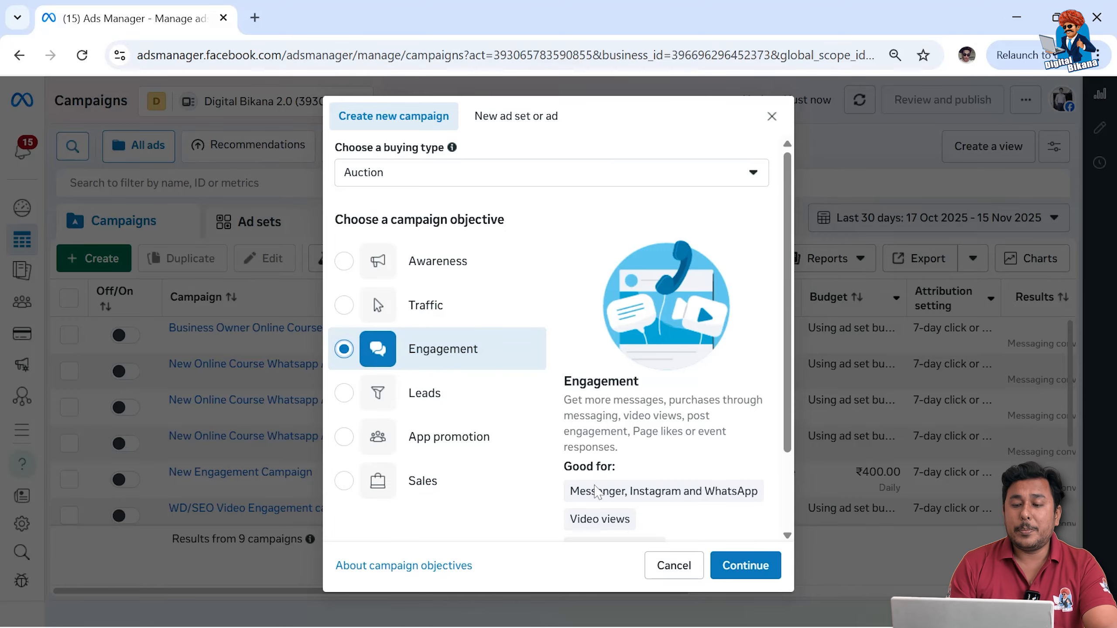
{"action": "left_click", "coordinate": [732, 565]}
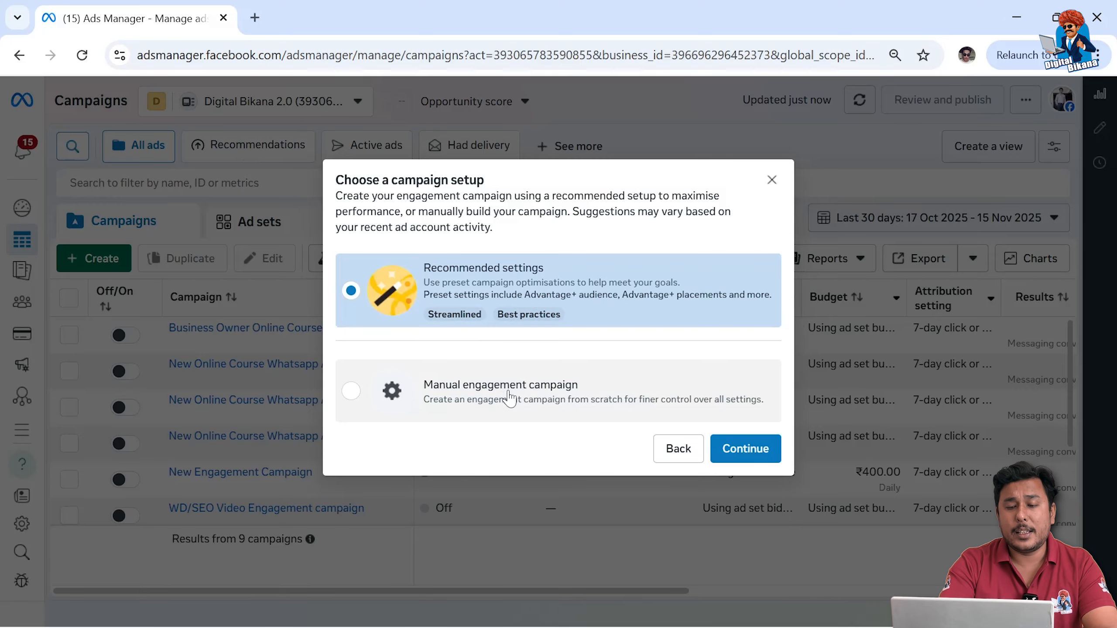
{"action": "left_click", "coordinate": [510, 399]}
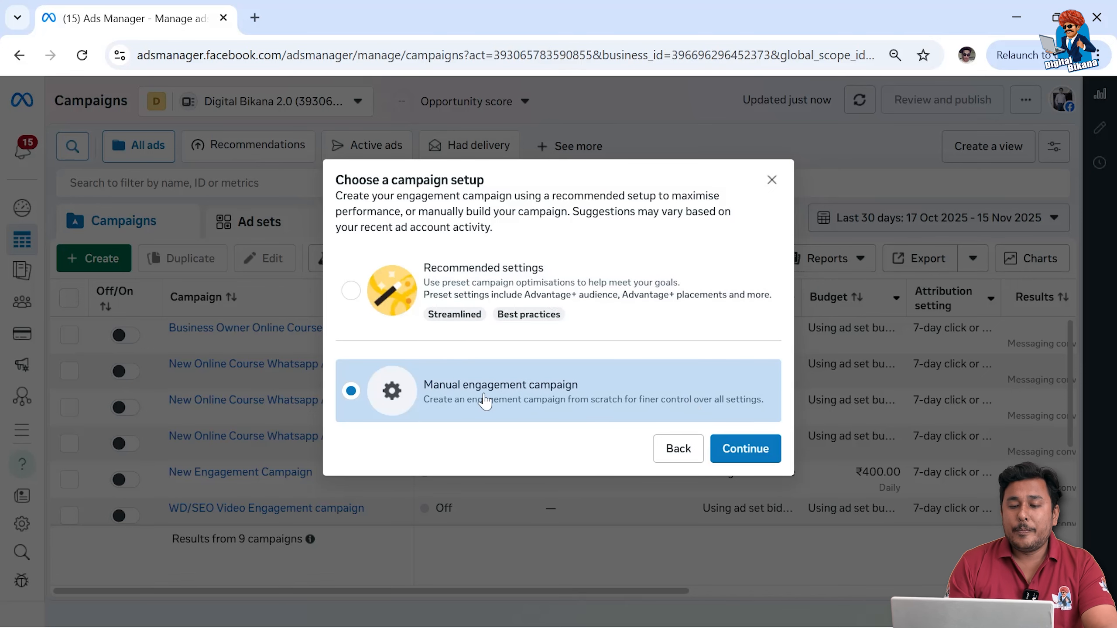
{"action": "left_click", "coordinate": [746, 450]}
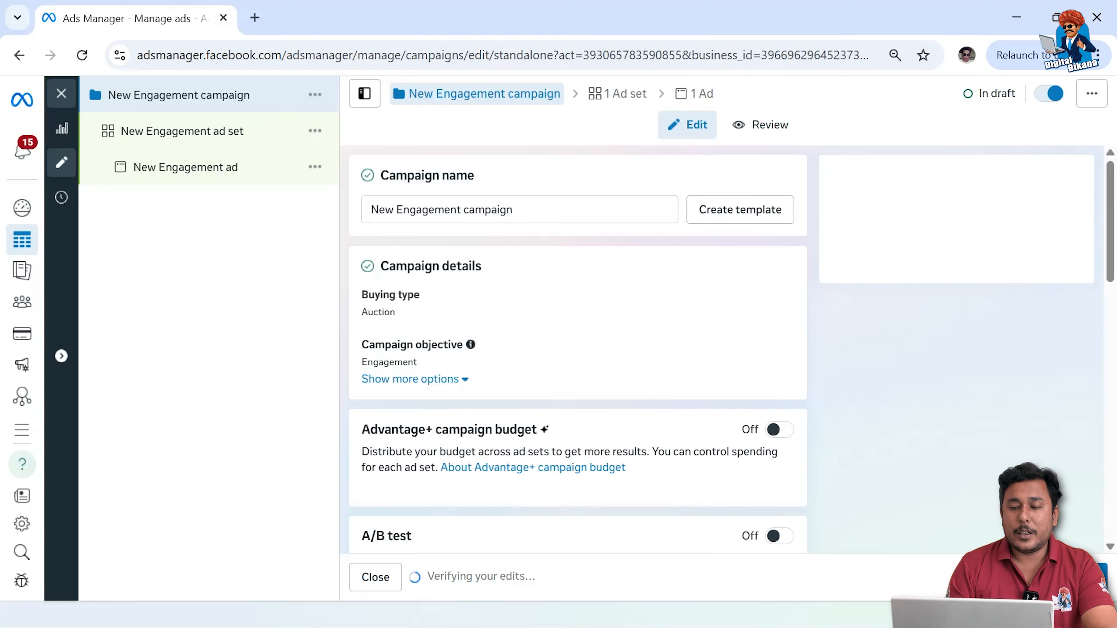
Step: Rename the campaign as "My campaign"
{"action": "left_click_drag", "start_coordinate": [522, 211], "coordinate": [355, 186]}
{"action": "type", "text": "My "}
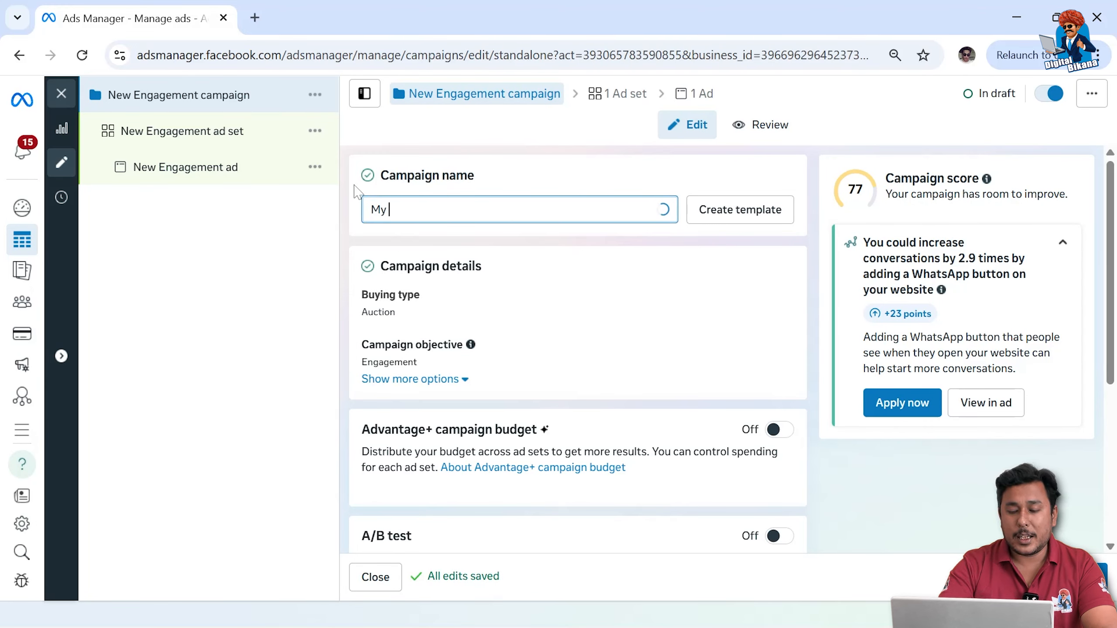
{"action": "type", "text": "campaign"}
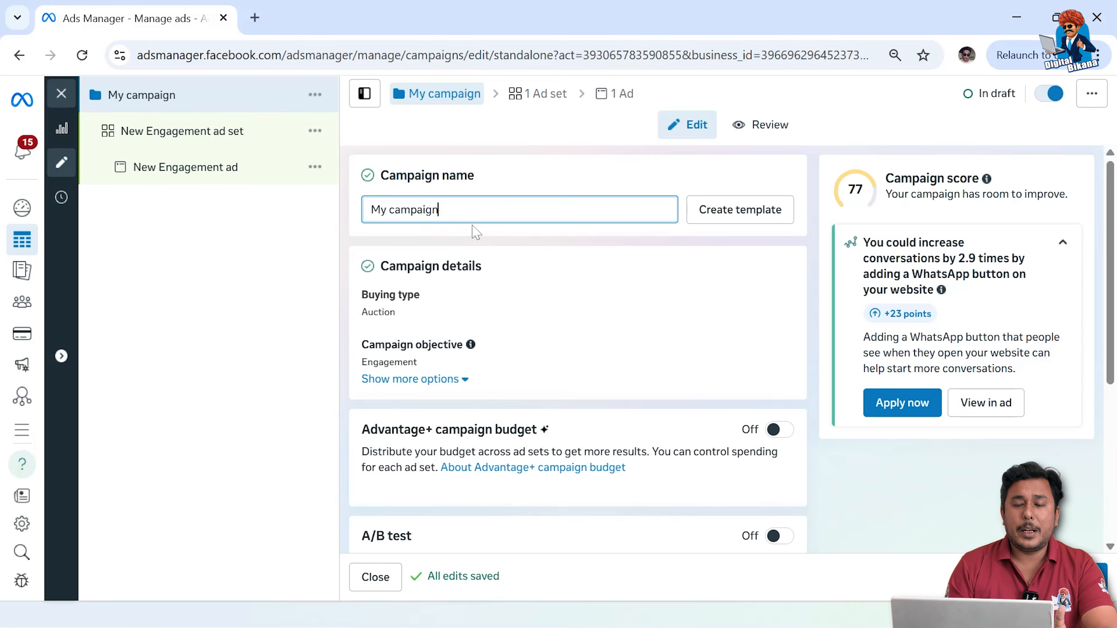
{"action": "left_click", "coordinate": [661, 382]}
Step: Examine the campaign's budget, A/B test and Special Ad Categories options without declaring a category
{"action": "scroll", "coordinate": [661, 382], "scroll_direction": "down", "scroll_amount": 2}
{"action": "scroll", "coordinate": [755, 365], "scroll_direction": "down", "scroll_amount": 1}
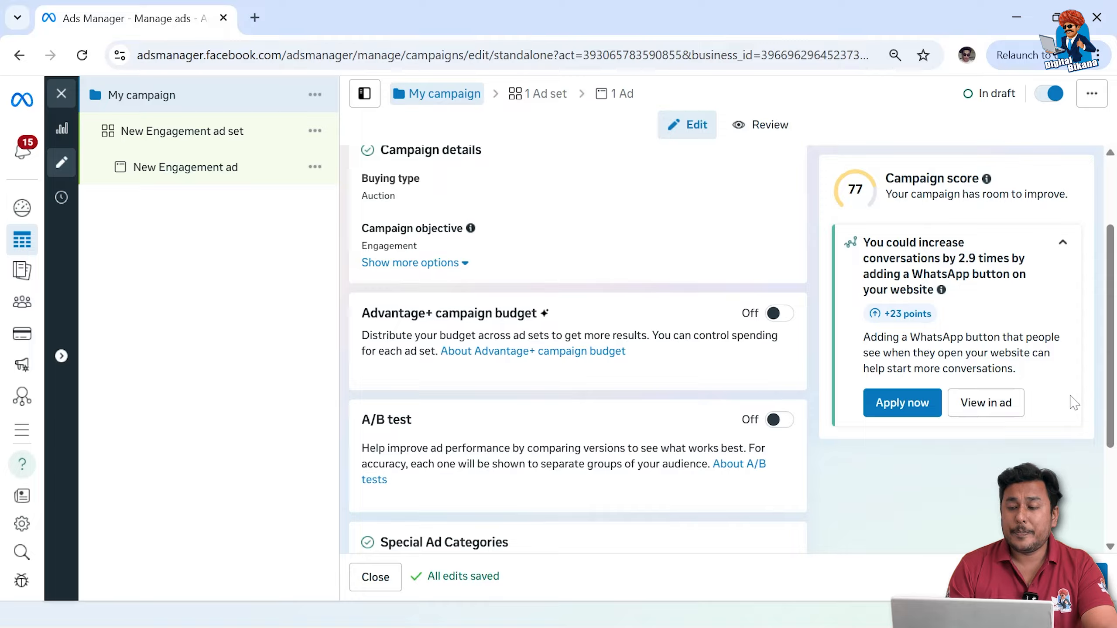
{"action": "scroll", "coordinate": [1113, 400], "scroll_direction": "down", "scroll_amount": 3}
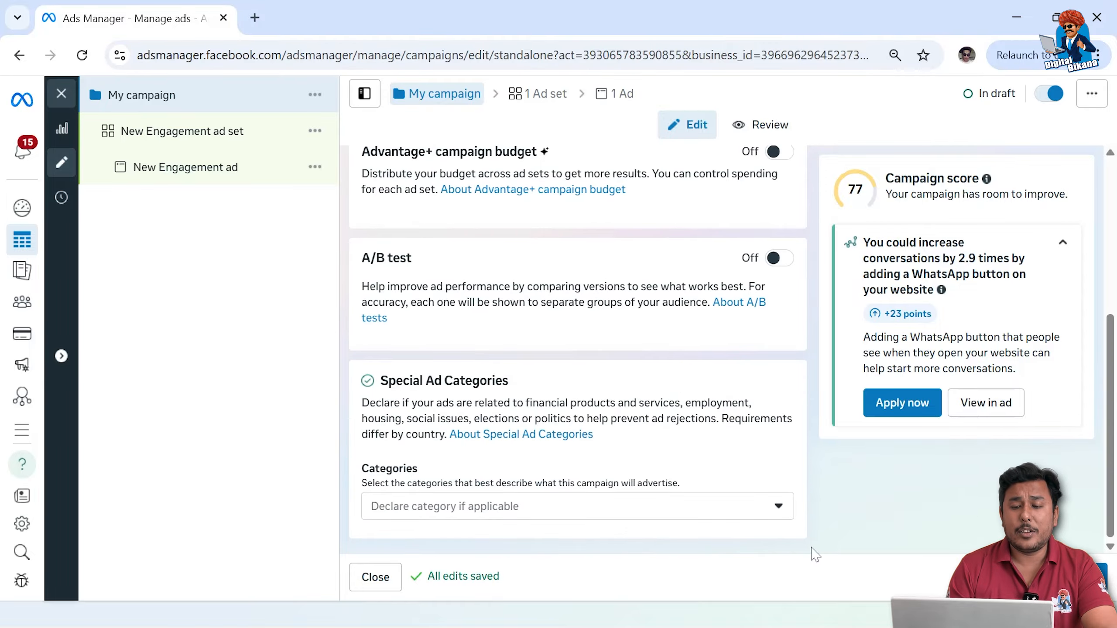
{"action": "left_click", "coordinate": [682, 511]}
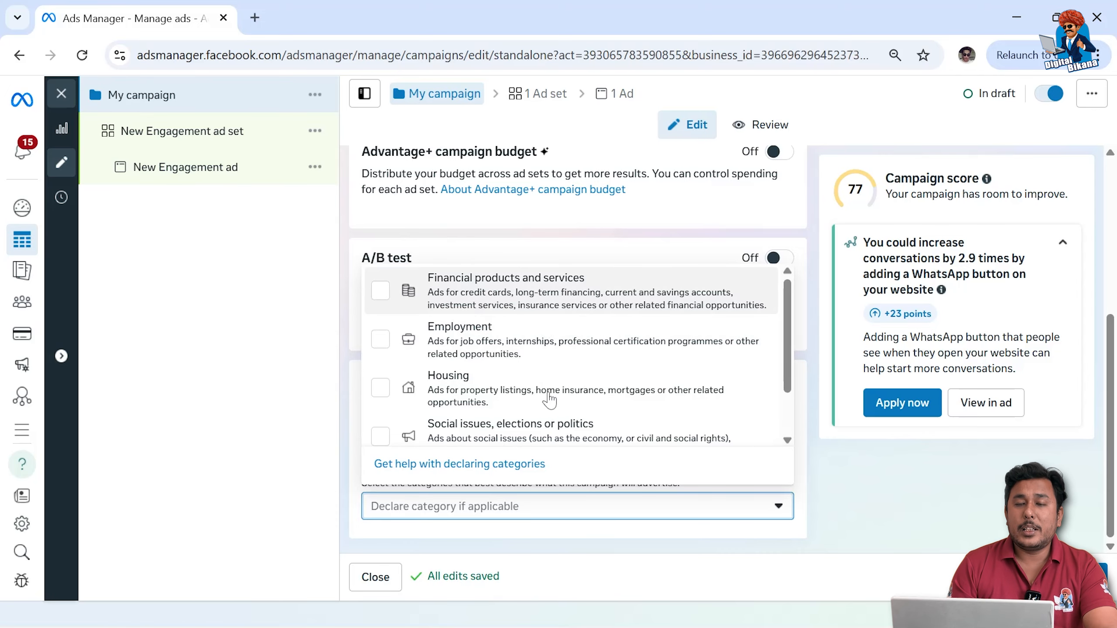
{"action": "left_click", "coordinate": [839, 508]}
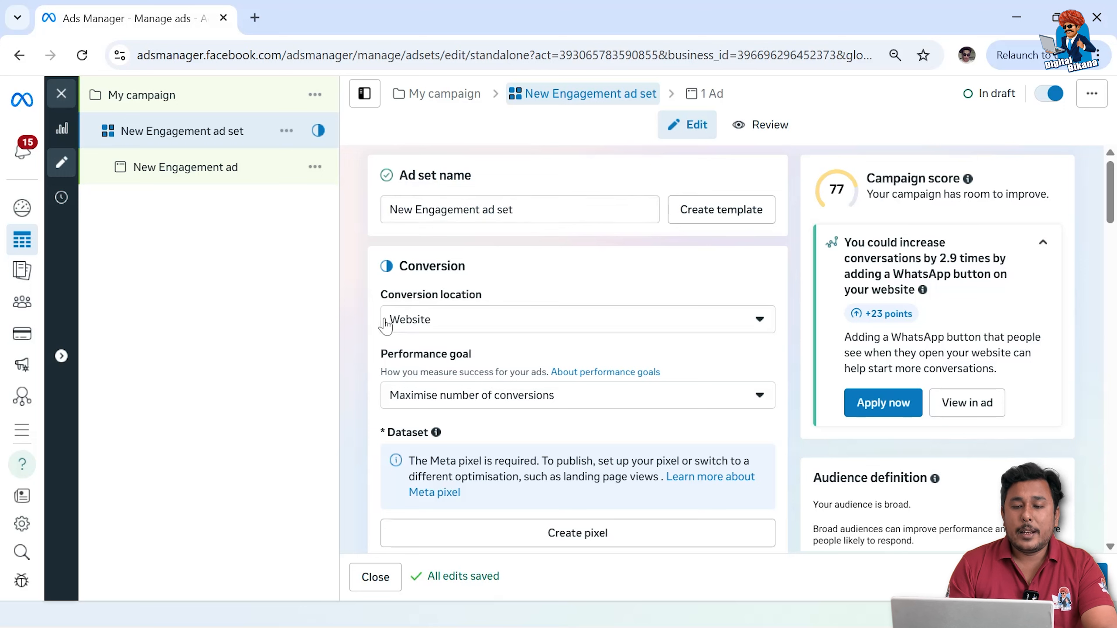
Step: Set the ad set's conversion location to Message destinations and choose Manual destination for the messaging apps
{"action": "left_click", "coordinate": [453, 324]}
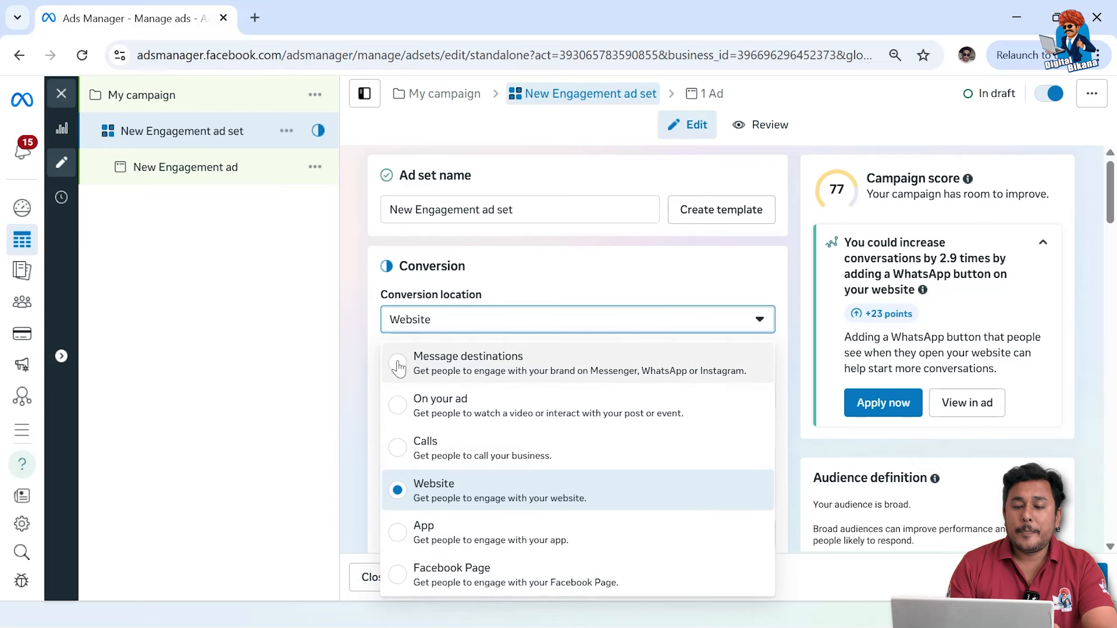
{"action": "left_click", "coordinate": [526, 378]}
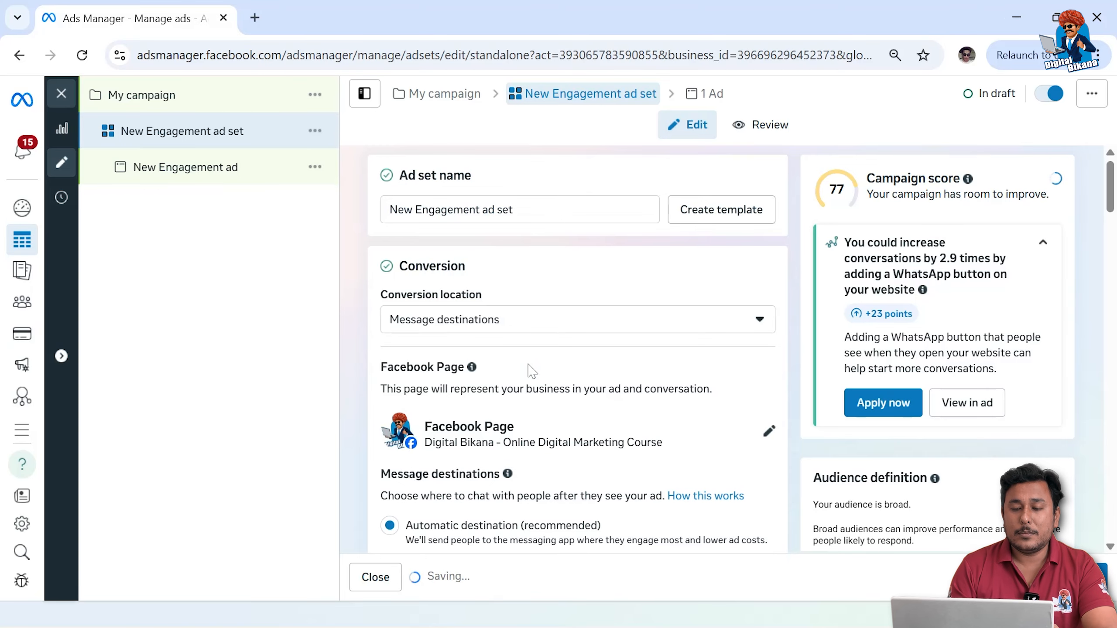
{"action": "scroll", "coordinate": [532, 371], "scroll_direction": "down", "scroll_amount": 1}
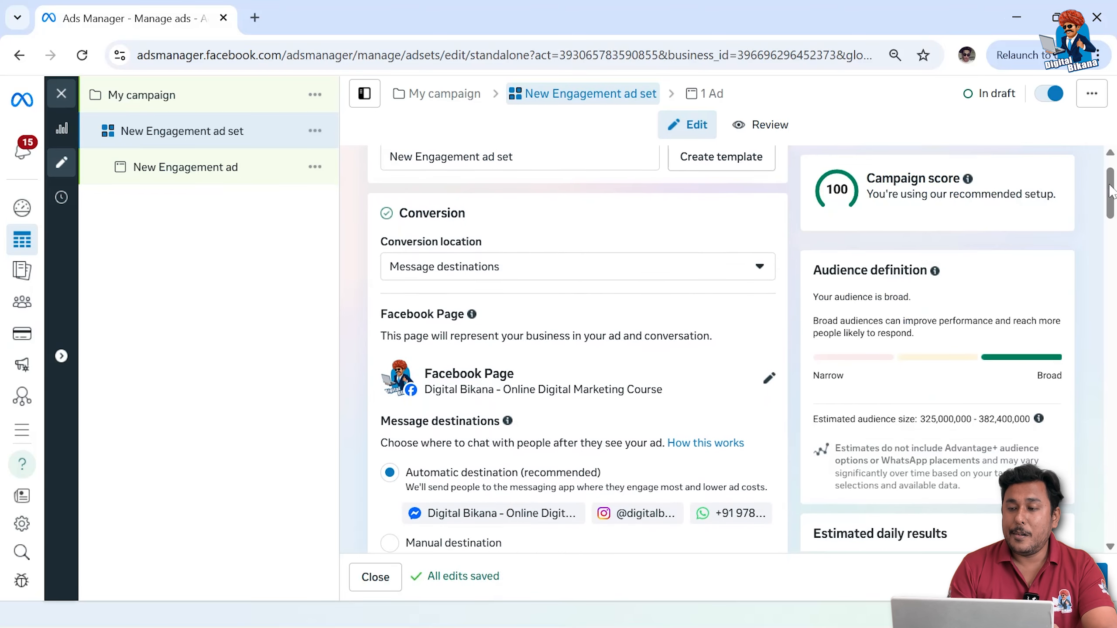
{"action": "left_click_drag", "start_coordinate": [1111, 196], "coordinate": [1111, 222]}
{"action": "left_click", "coordinate": [389, 341]}
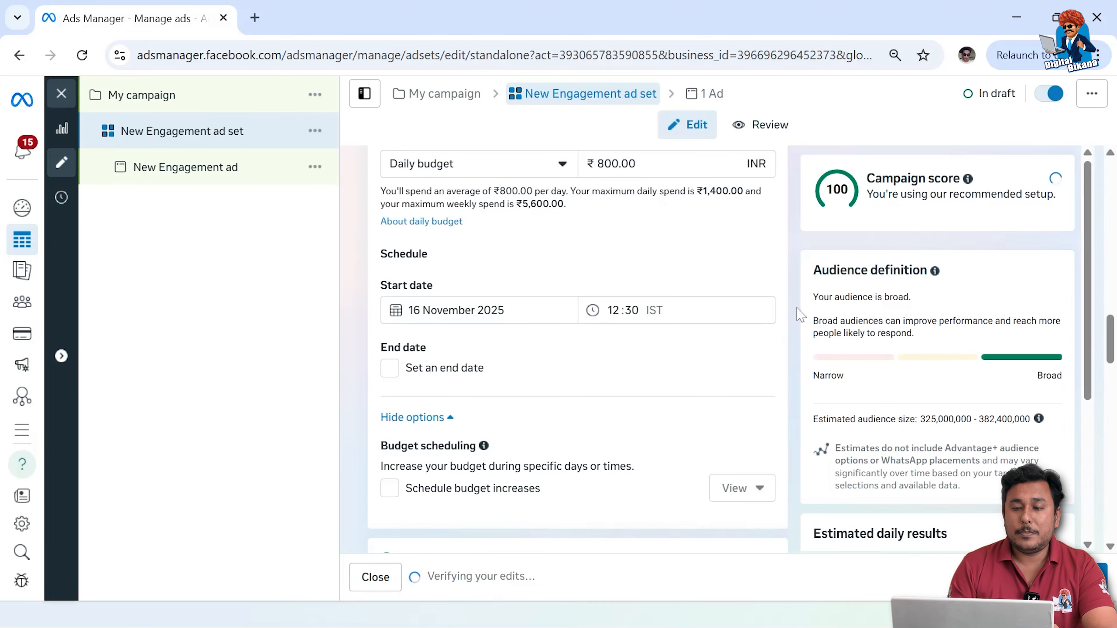
Step: Exclude Messenger and Instagram from the message destinations, keeping only WhatsApp
{"action": "left_click_drag", "start_coordinate": [1111, 338], "coordinate": [1116, 229]}
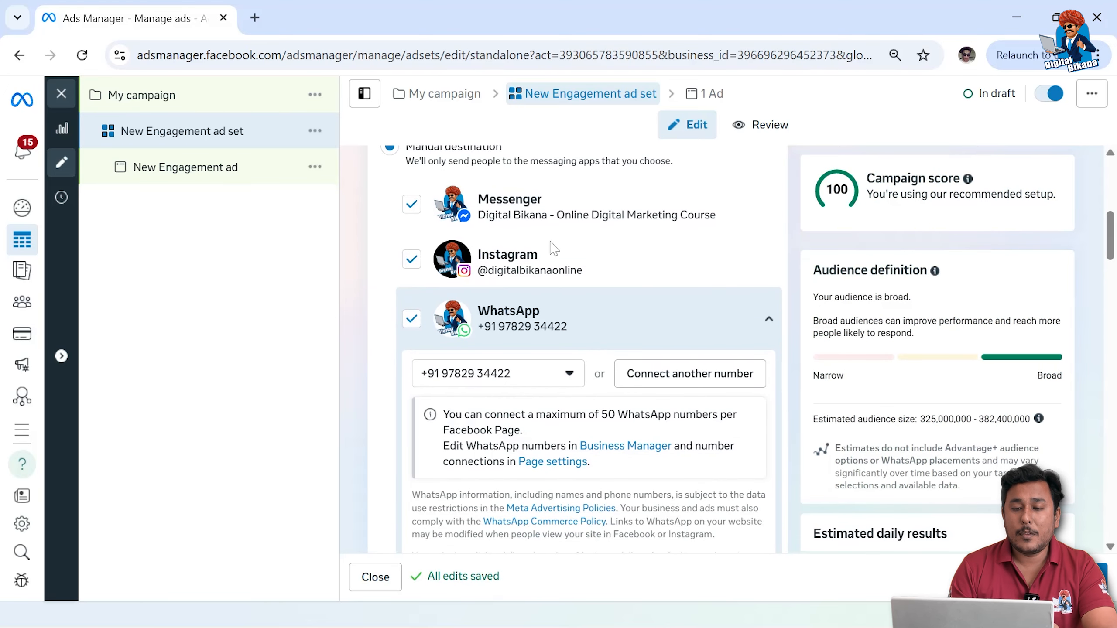
{"action": "left_click", "coordinate": [415, 205]}
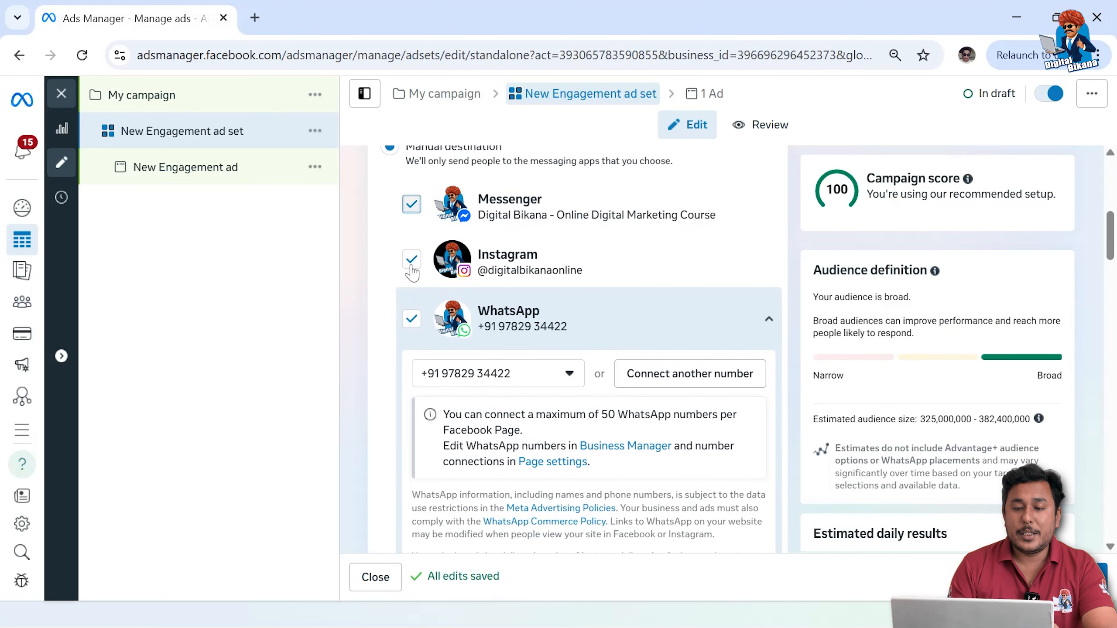
{"action": "left_click", "coordinate": [412, 263]}
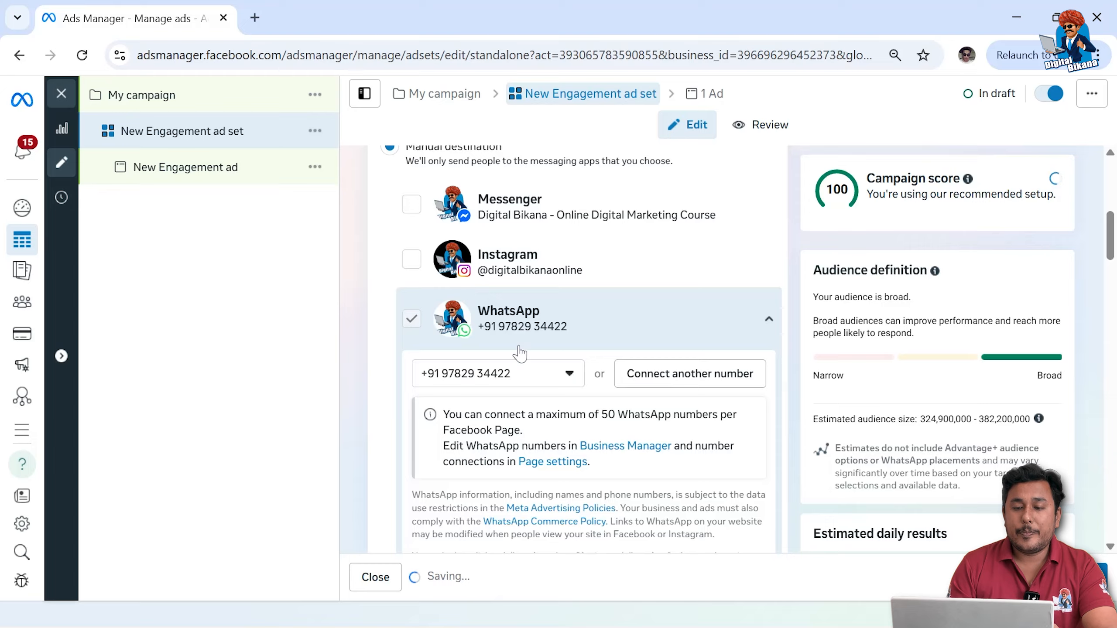
Step: Switch the WhatsApp destination to the other connected phone number, marked as a Cloud API number
{"action": "scroll", "coordinate": [504, 321], "scroll_direction": "up", "scroll_amount": 3}
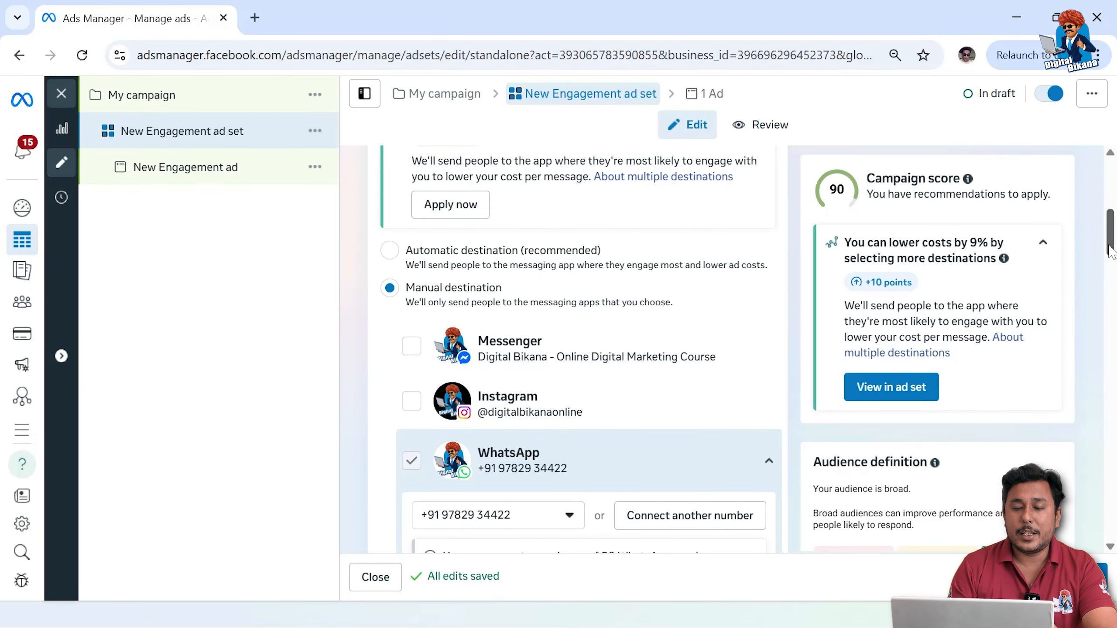
{"action": "scroll", "coordinate": [1112, 251], "scroll_direction": "down", "scroll_amount": 2}
{"action": "left_click", "coordinate": [537, 416]}
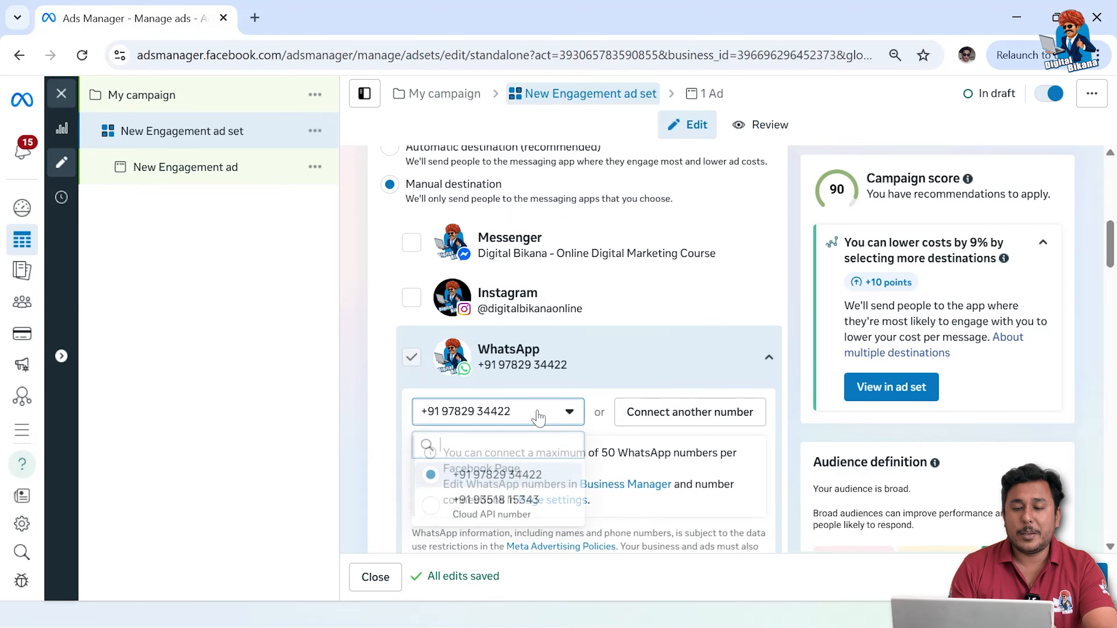
{"action": "left_click", "coordinate": [496, 513]}
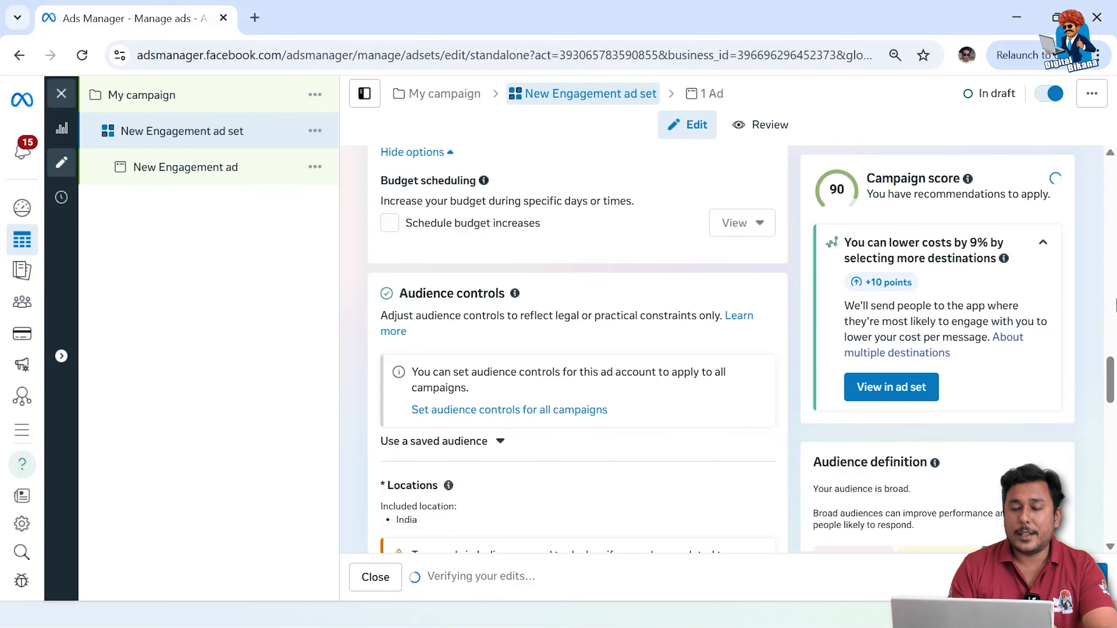
{"action": "scroll", "coordinate": [1115, 304], "scroll_direction": "up", "scroll_amount": 10}
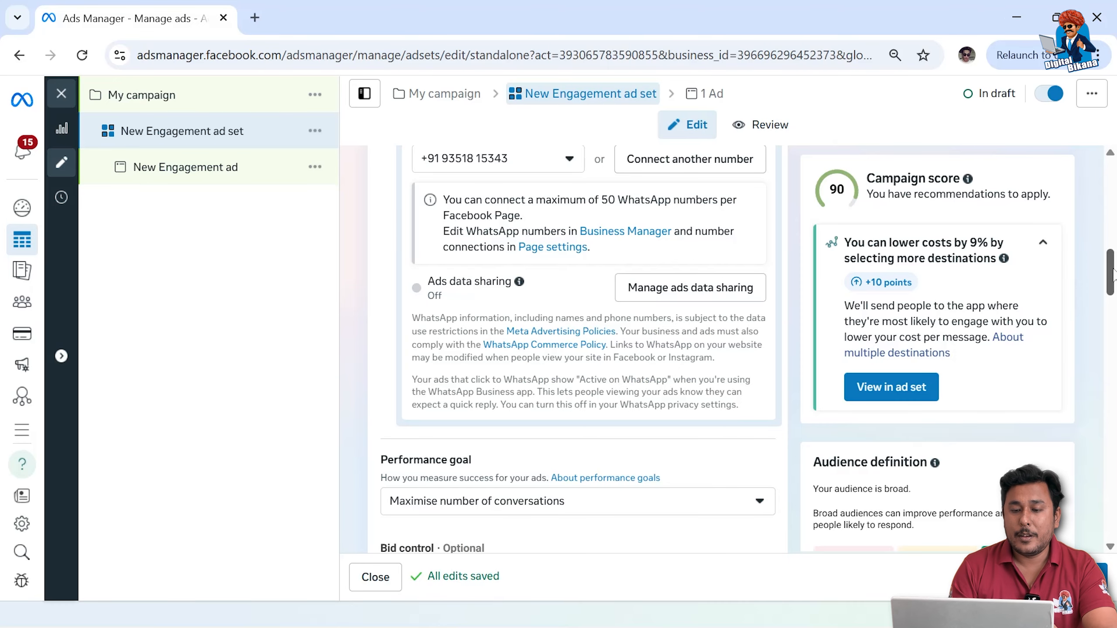
Step: Set the ad set's daily budget to ₹200.00
{"action": "scroll", "coordinate": [595, 301], "scroll_direction": "down", "scroll_amount": 5}
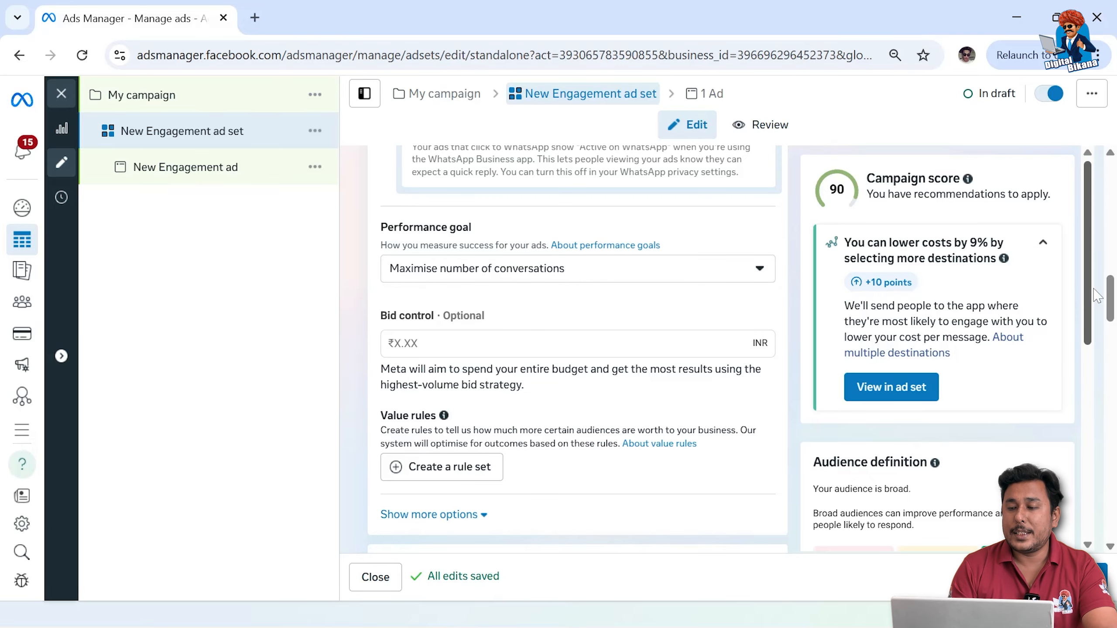
{"action": "left_click_drag", "start_coordinate": [1112, 299], "coordinate": [1111, 332]}
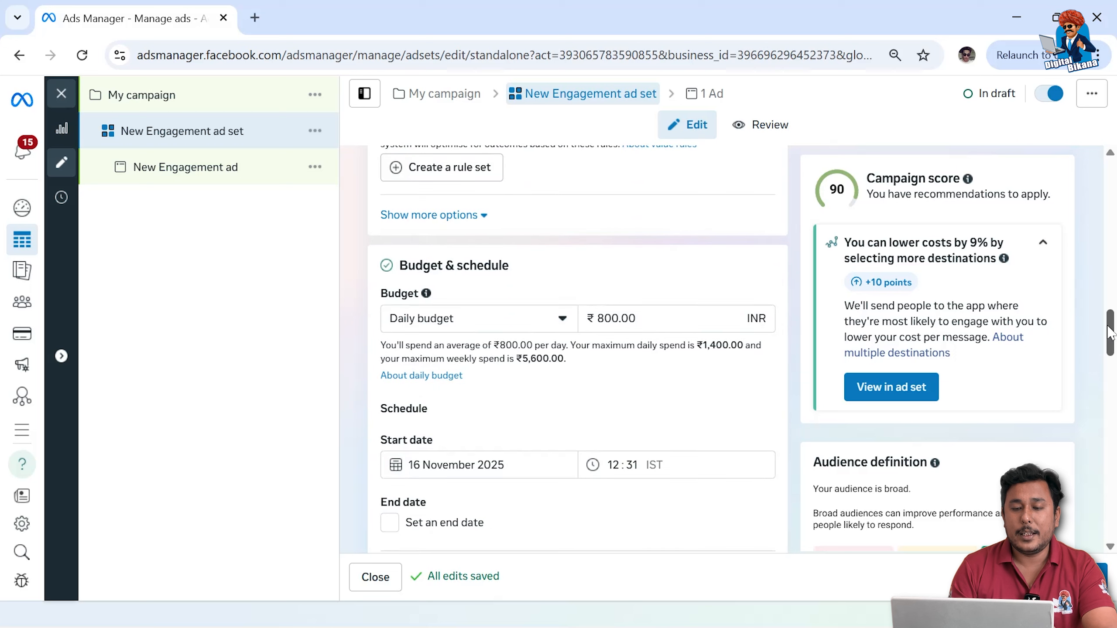
{"action": "left_click", "coordinate": [604, 318]}
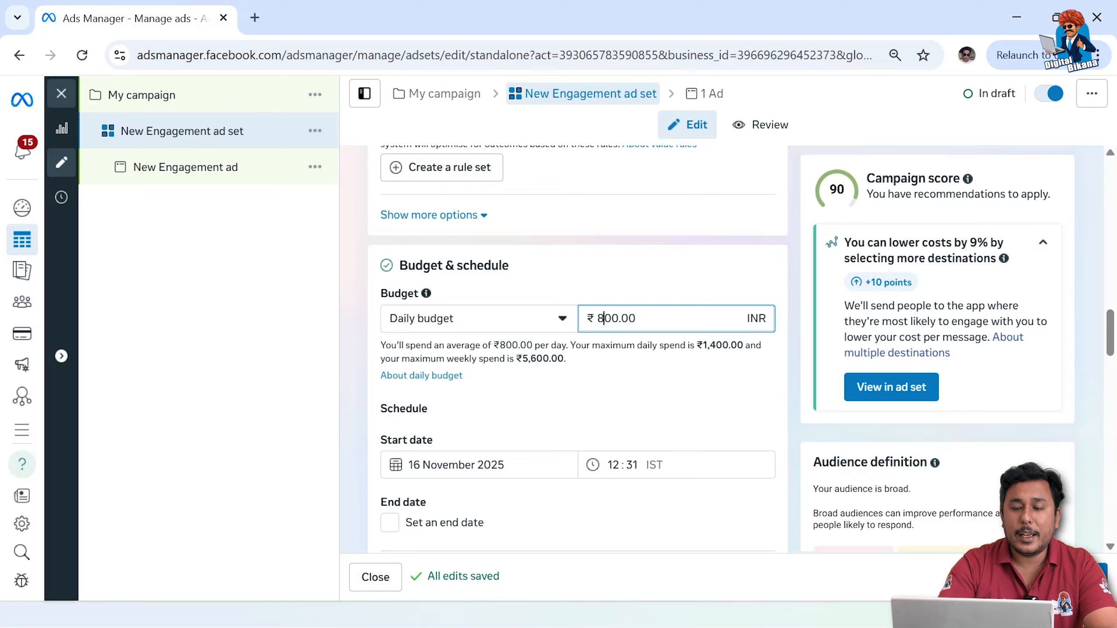
{"action": "key", "text": "BackSpace"}
{"action": "type", "text": "2"}
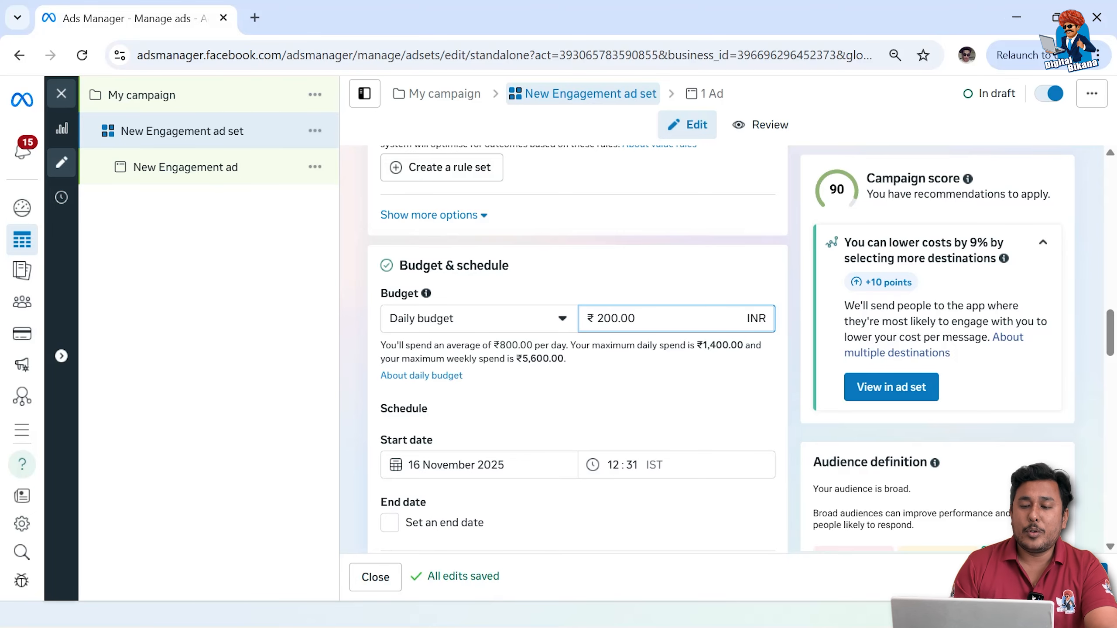
{"action": "left_click", "coordinate": [640, 394]}
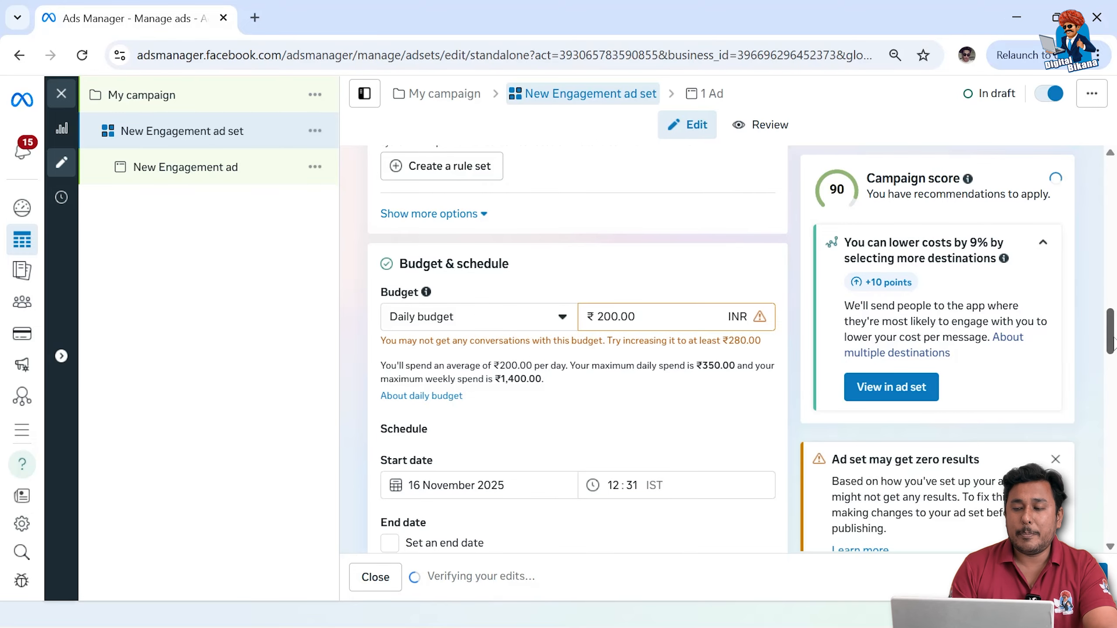
{"action": "scroll", "coordinate": [1113, 343], "scroll_direction": "down", "scroll_amount": 3}
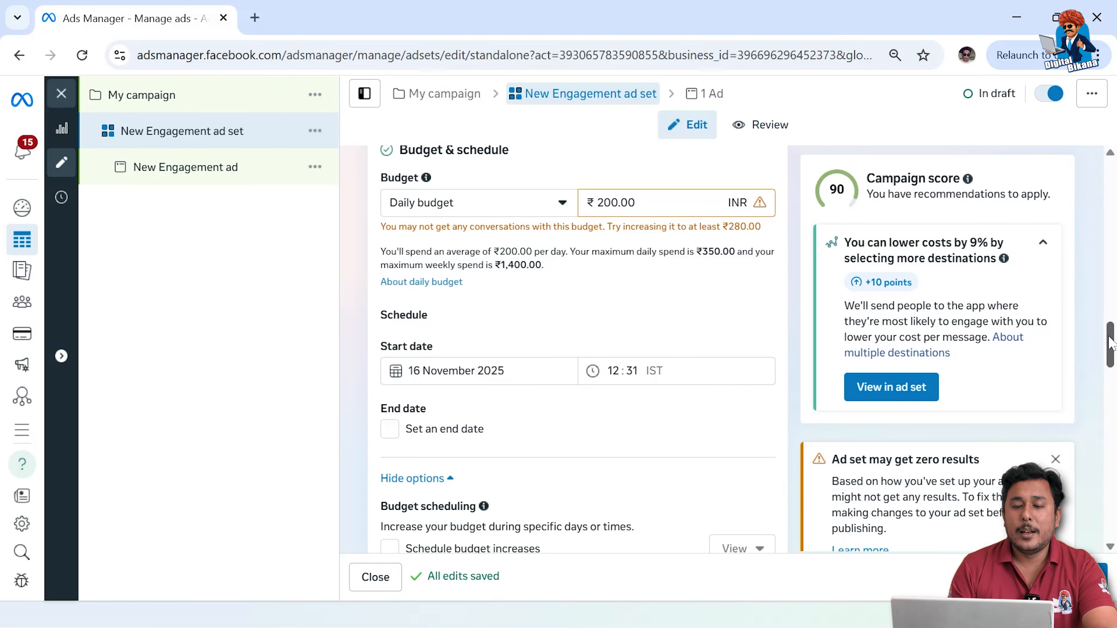
{"action": "left_click_drag", "start_coordinate": [1111, 342], "coordinate": [1111, 350]}
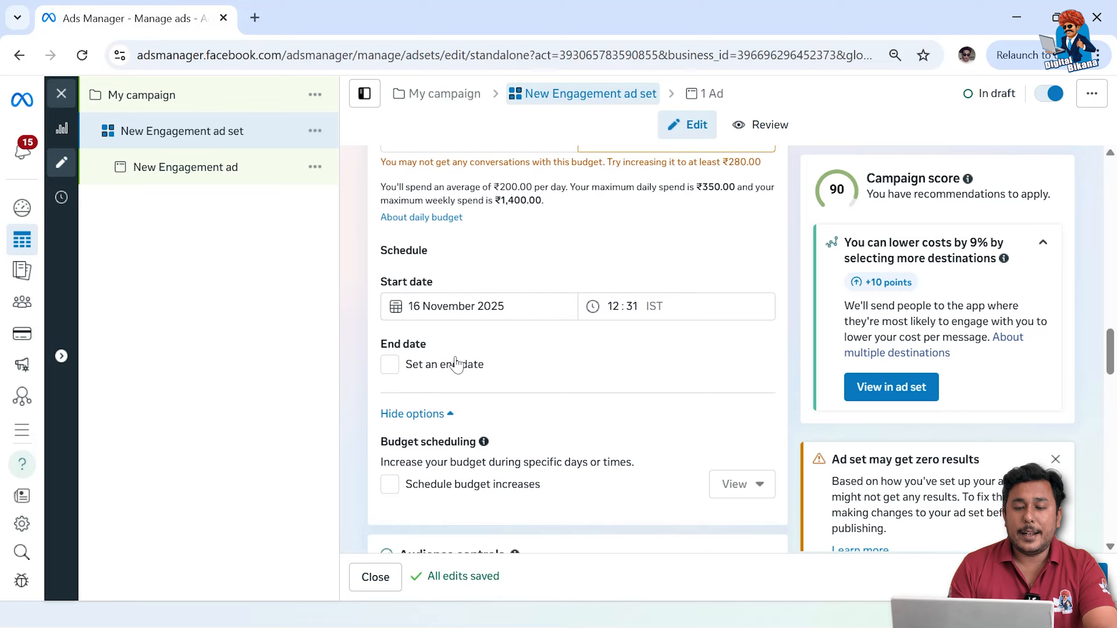
{"action": "left_click", "coordinate": [390, 364]}
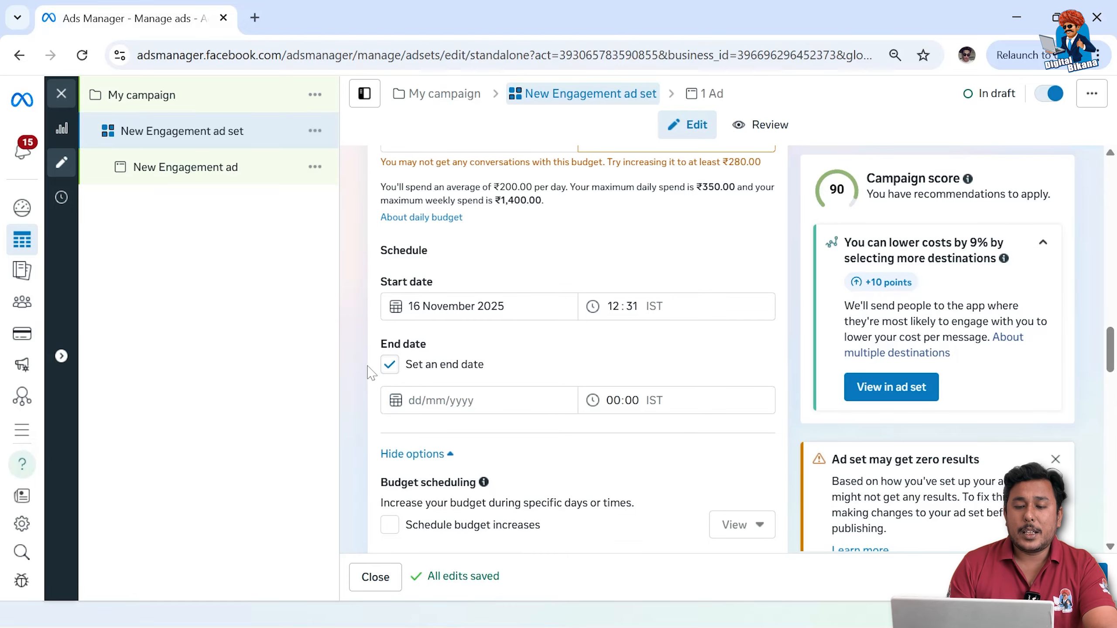
{"action": "left_click", "coordinate": [439, 400]}
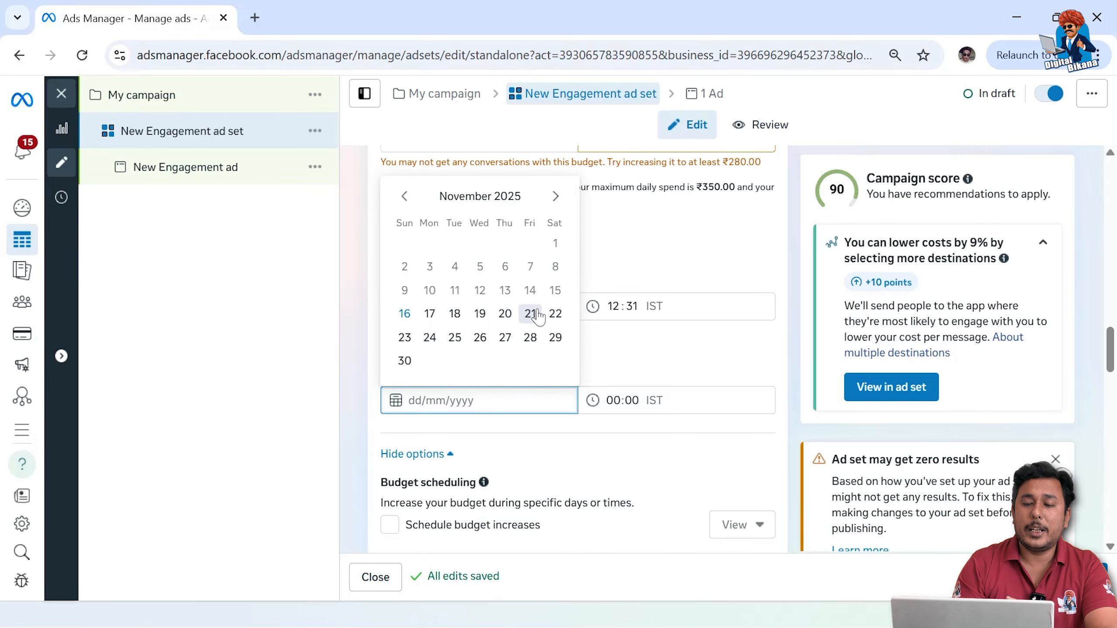
{"action": "left_click", "coordinate": [631, 356]}
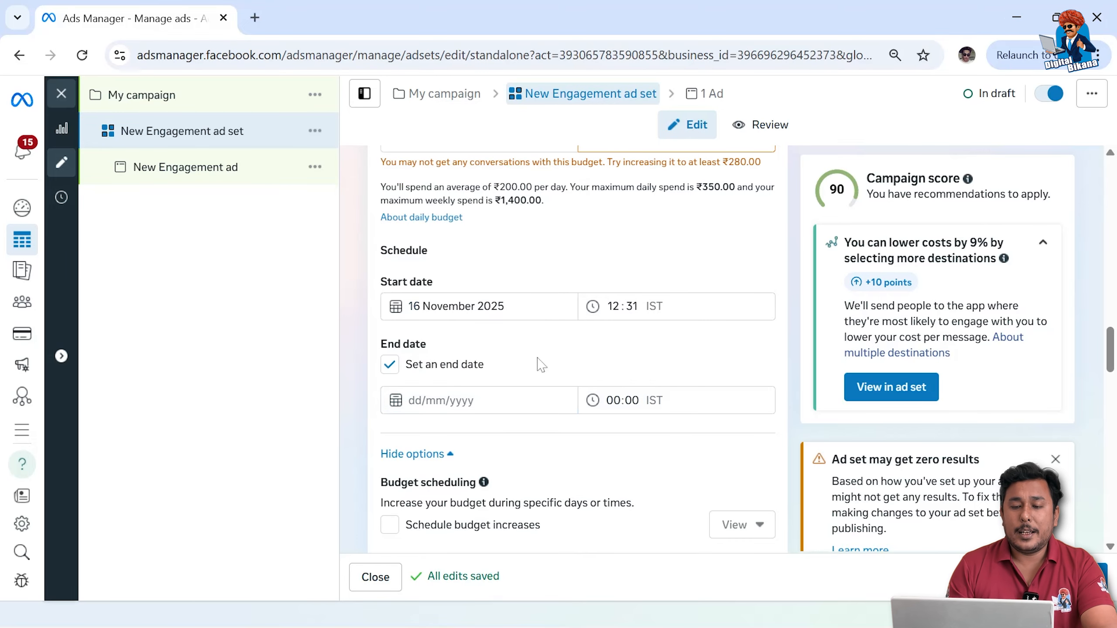
{"action": "left_click", "coordinate": [393, 366]}
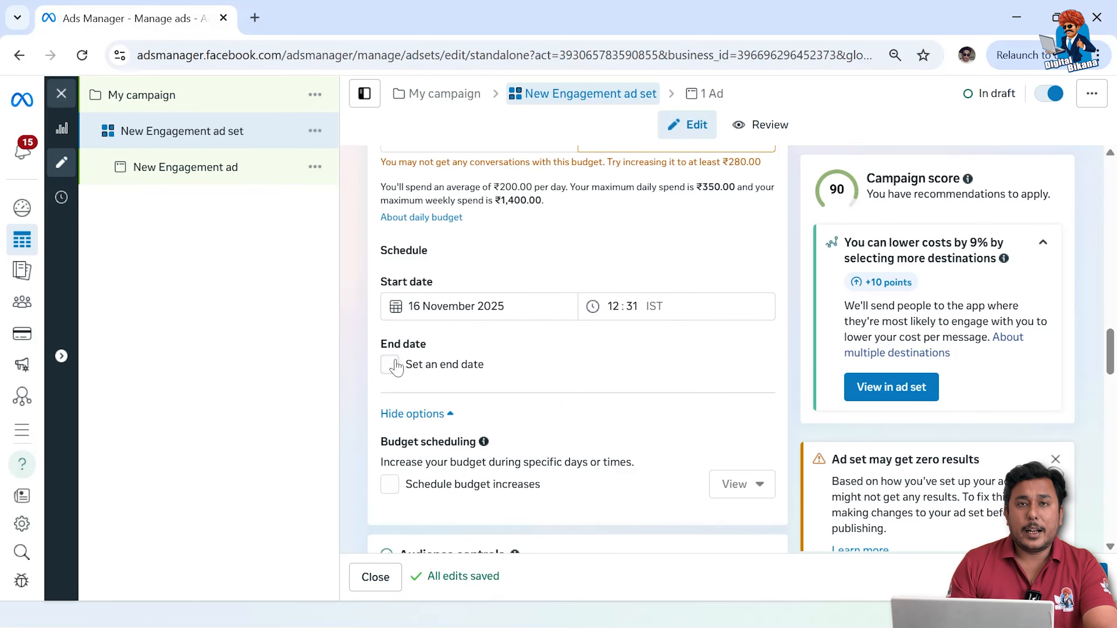
Step: Edit the ad set's audience locations and include the city of Jaipur, Rajasthan, India in place of the whole country
{"action": "left_click_drag", "start_coordinate": [1113, 359], "coordinate": [1114, 409]}
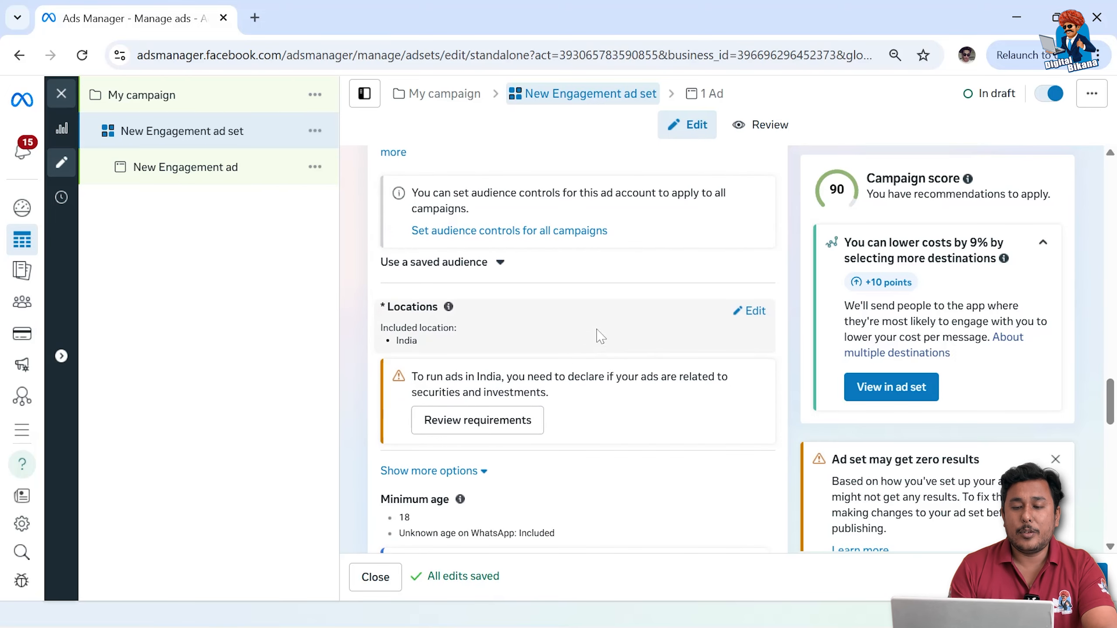
{"action": "left_click", "coordinate": [749, 310]}
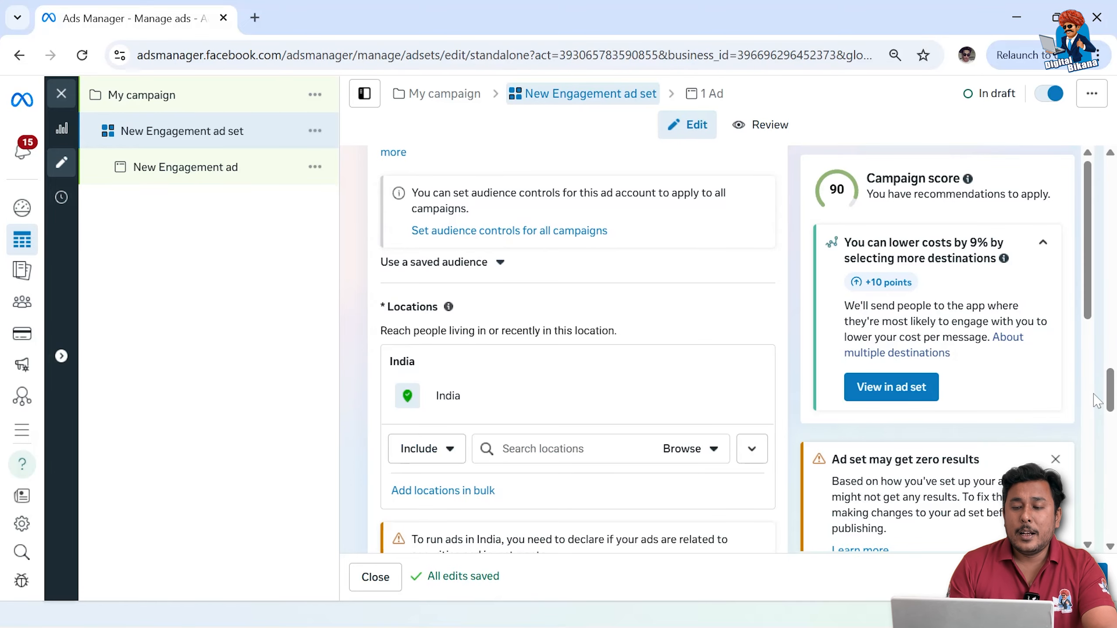
{"action": "left_click_drag", "start_coordinate": [1113, 388], "coordinate": [1114, 413]}
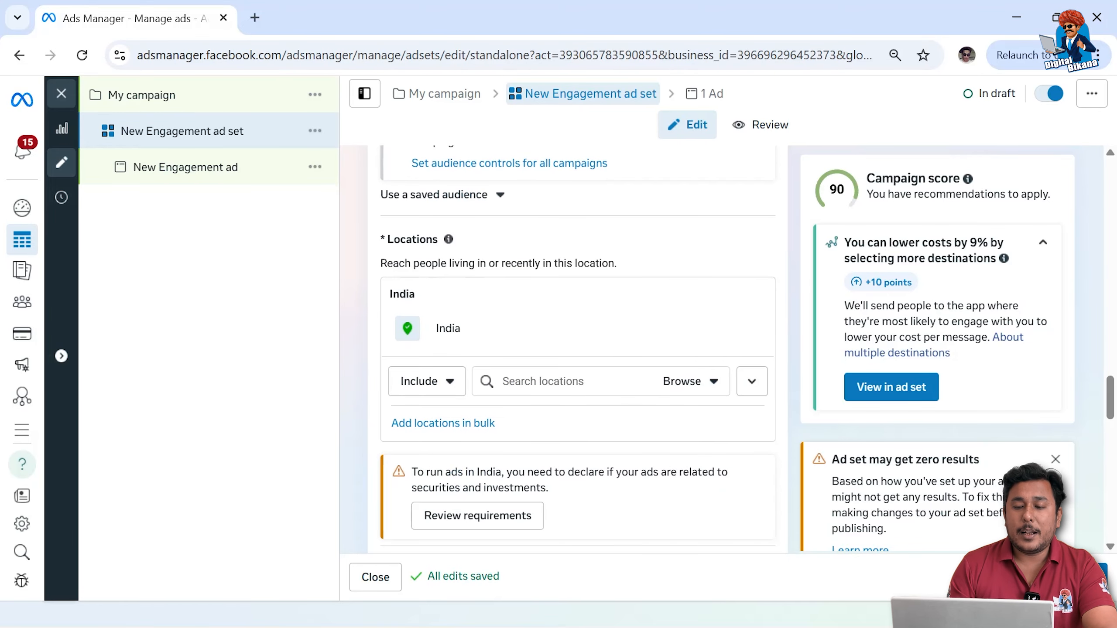
{"action": "left_click", "coordinate": [544, 381]}
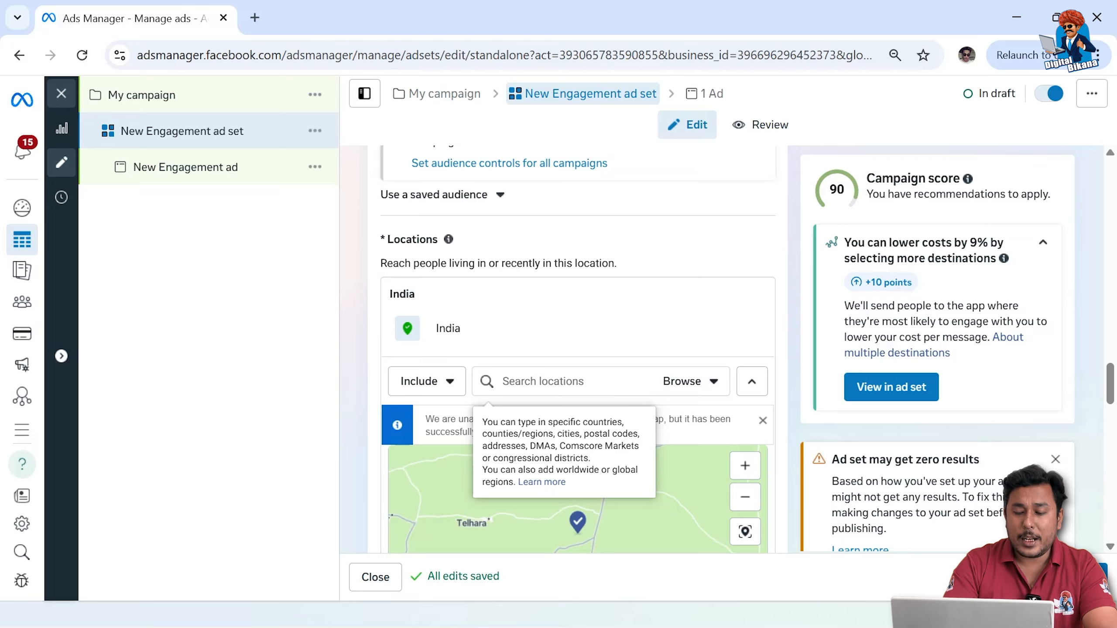
{"action": "type", "text": "jaipur"}
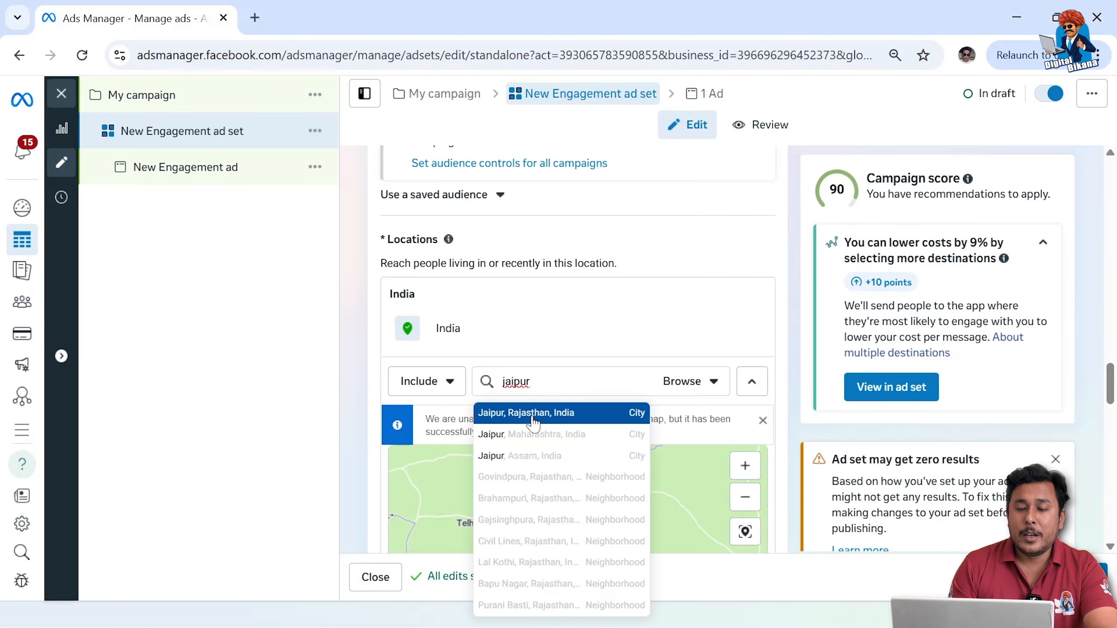
{"action": "left_click", "coordinate": [533, 417]}
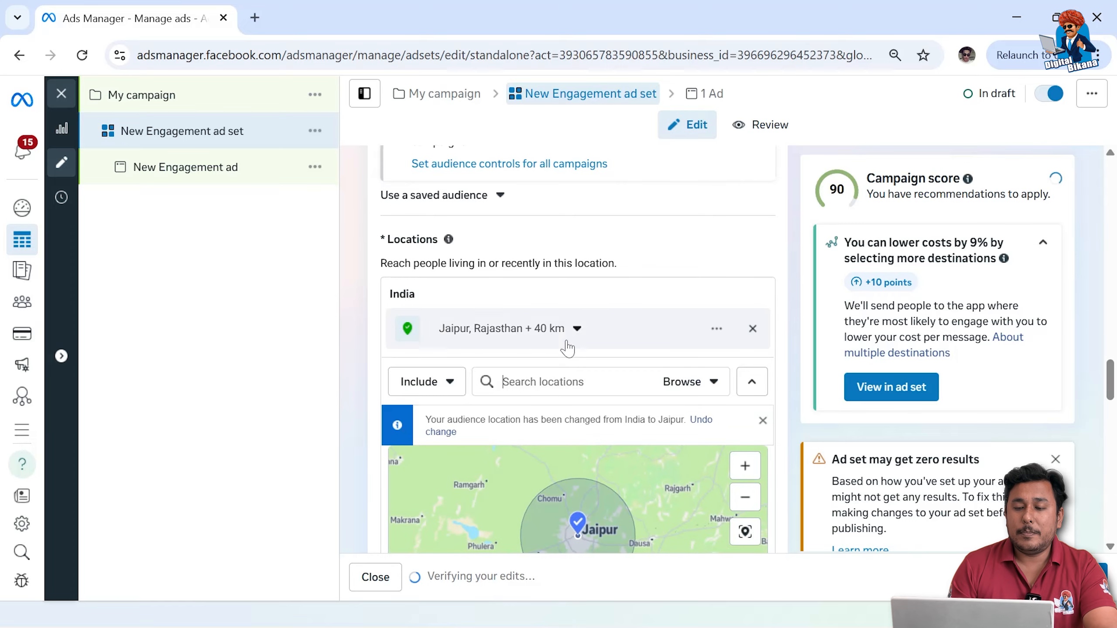
Step: Reduce the targeting radius around Jaipur to 17 km
{"action": "left_click", "coordinate": [576, 331]}
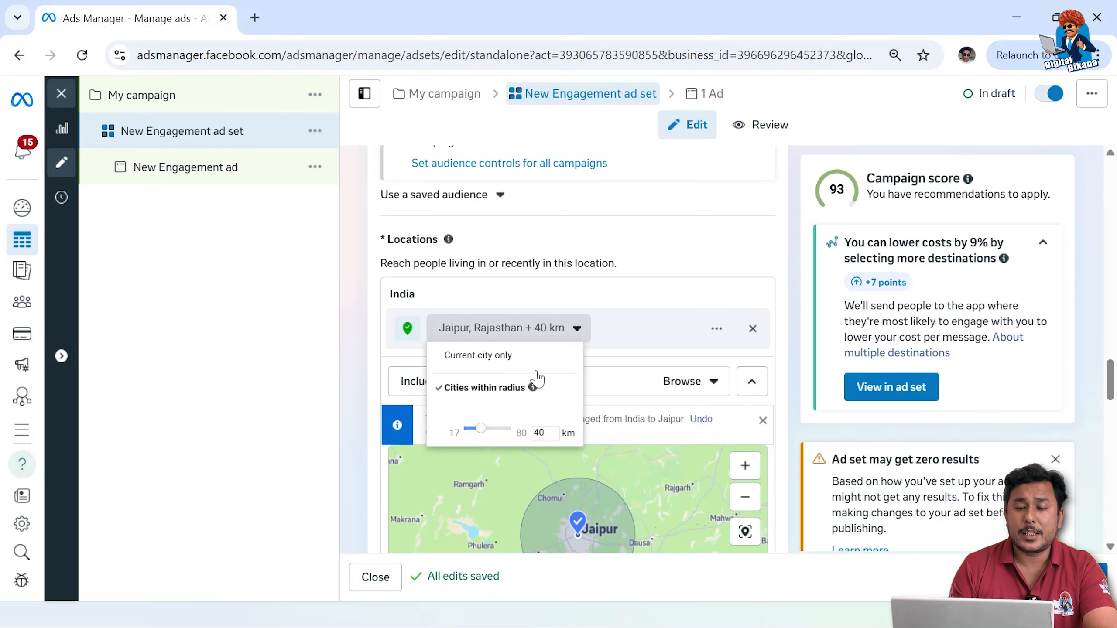
{"action": "left_click_drag", "start_coordinate": [481, 428], "coordinate": [442, 433]}
{"action": "left_click", "coordinate": [456, 430]}
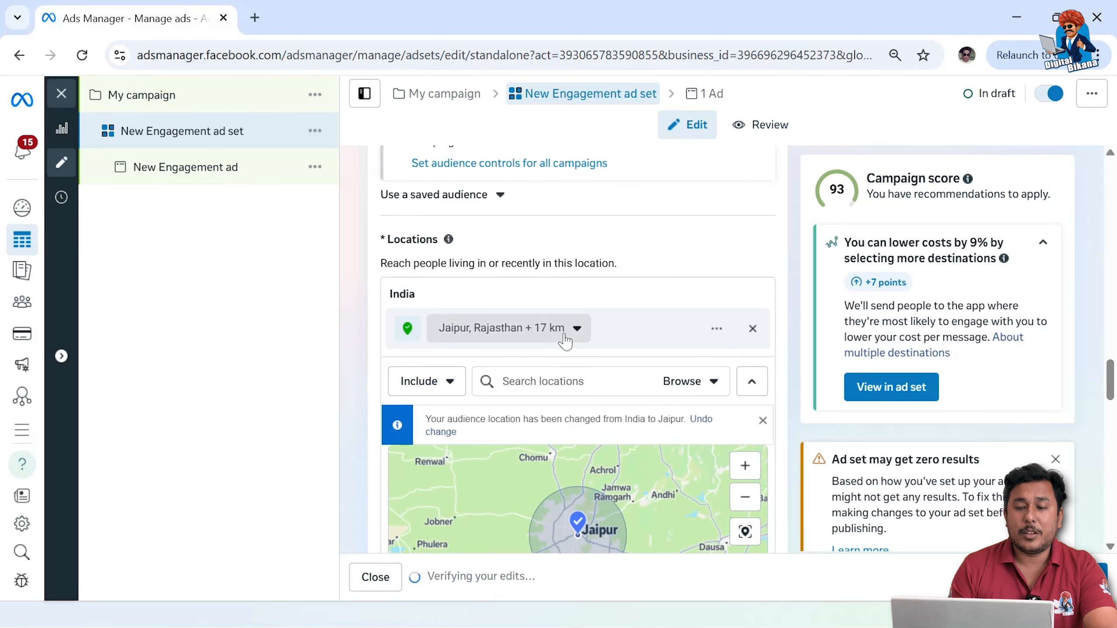
{"action": "left_click", "coordinate": [565, 340]}
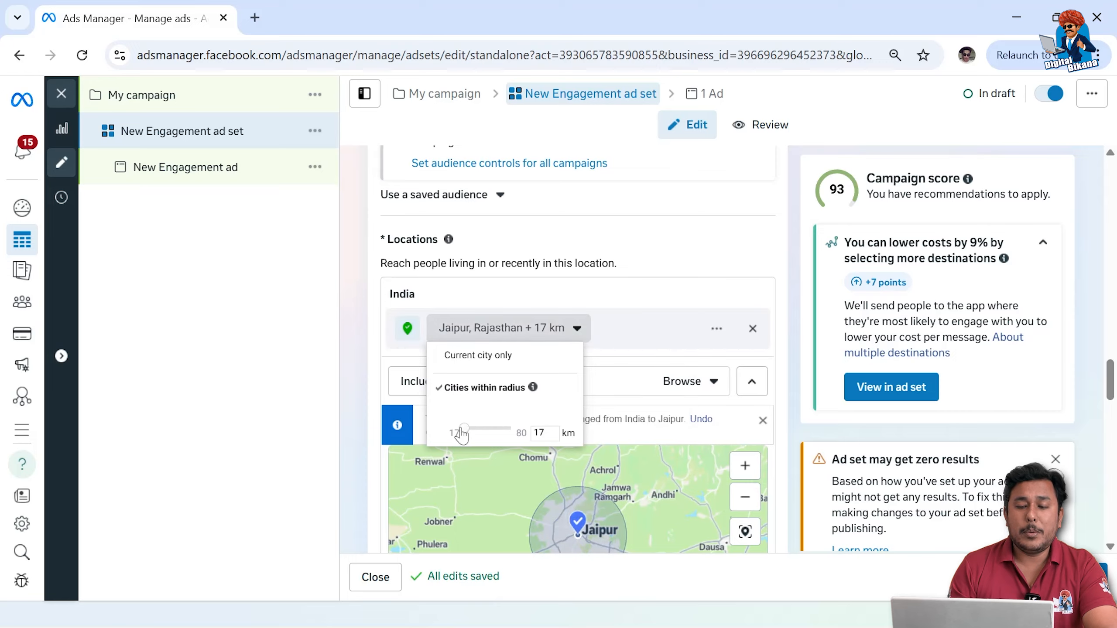
{"action": "left_click", "coordinate": [640, 296]}
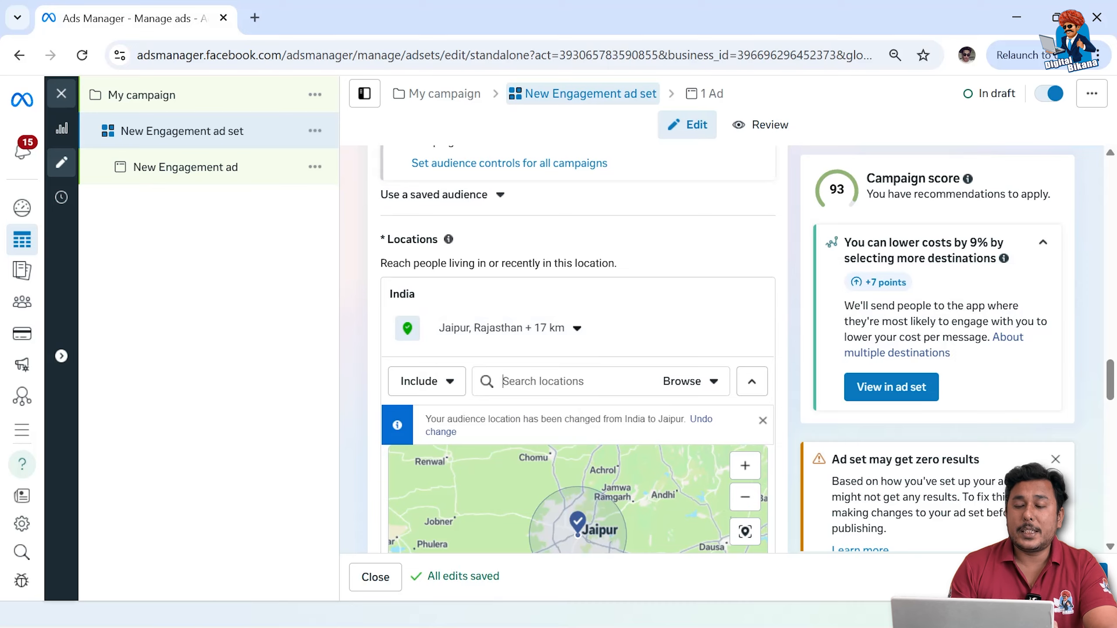
Step: Search the locations for Panchsati Circle and include the place Panchsati Circle (sadul Ganj)
{"action": "type", "text": "panc"}
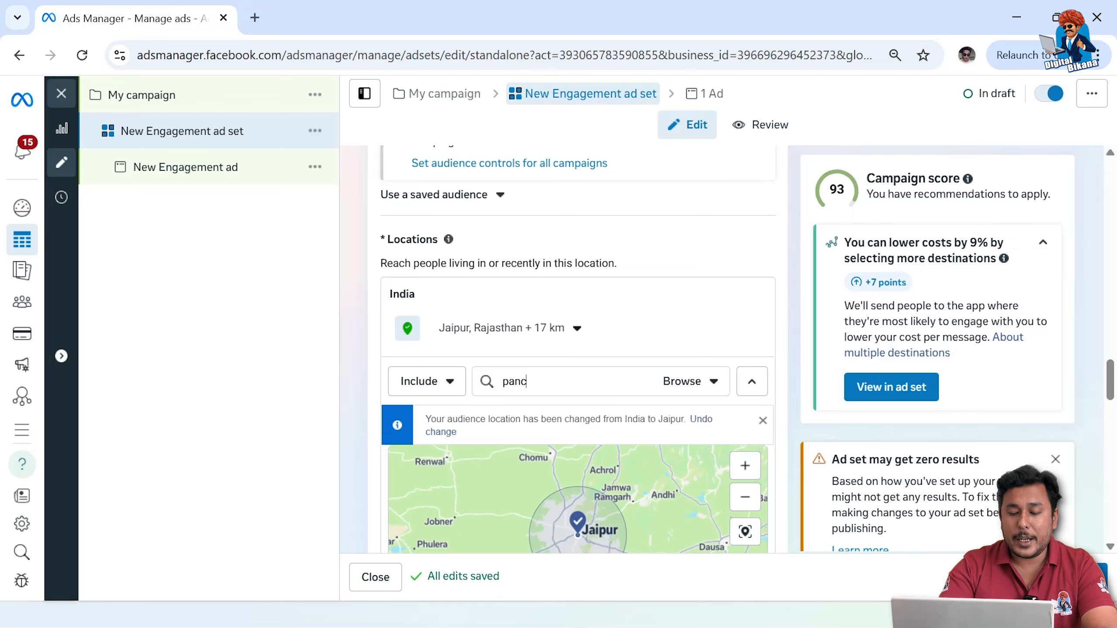
{"action": "type", "text": "hsati circ"}
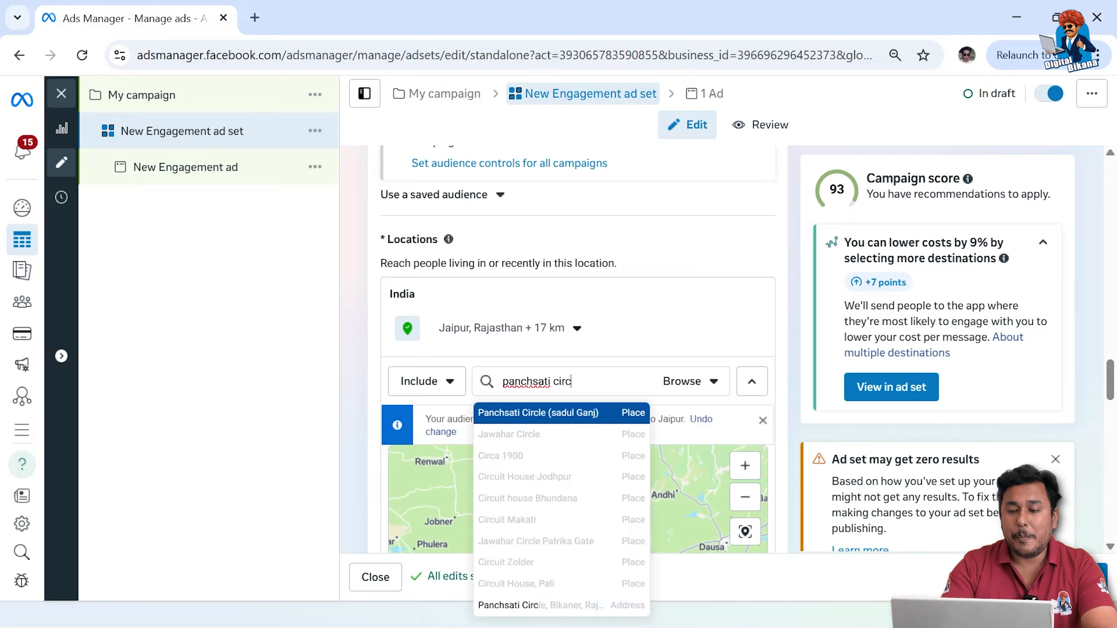
{"action": "left_click", "coordinate": [544, 417]}
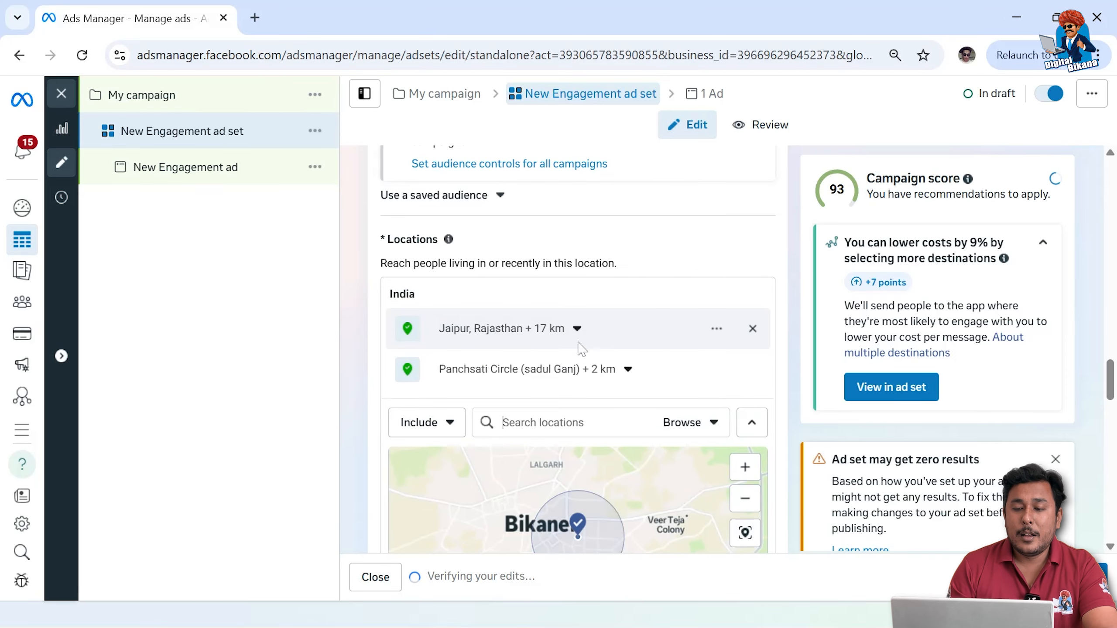
Step: Set the radius around Panchsati Circle (sadul Ganj) to 5 km and remove Jaipur from the included locations
{"action": "left_click", "coordinate": [629, 370]}
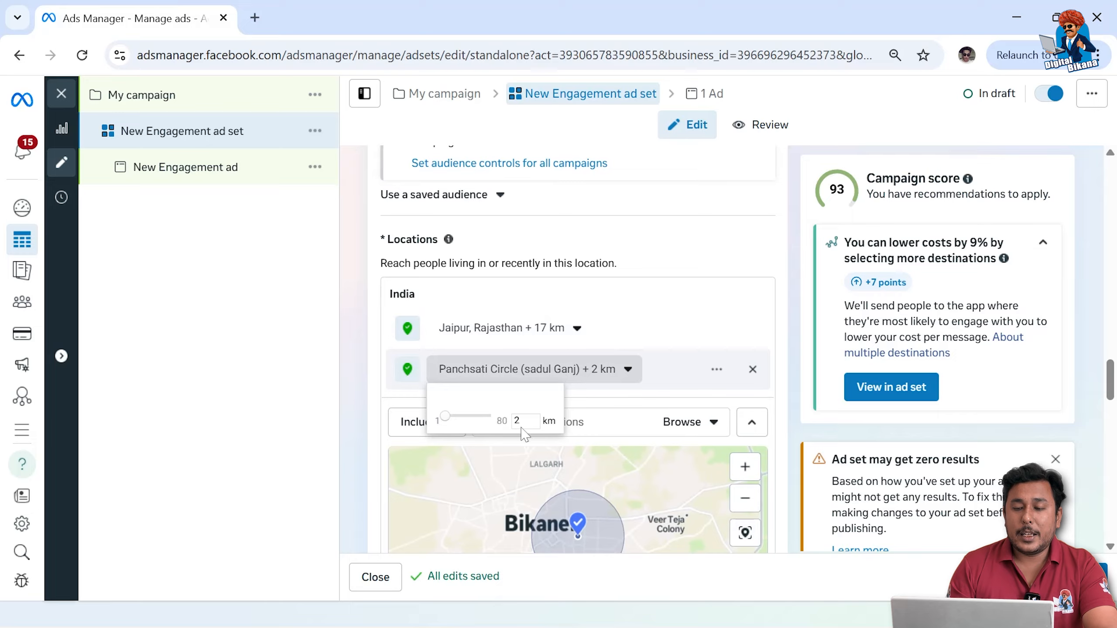
{"action": "left_click_drag", "start_coordinate": [444, 418], "coordinate": [437, 419]}
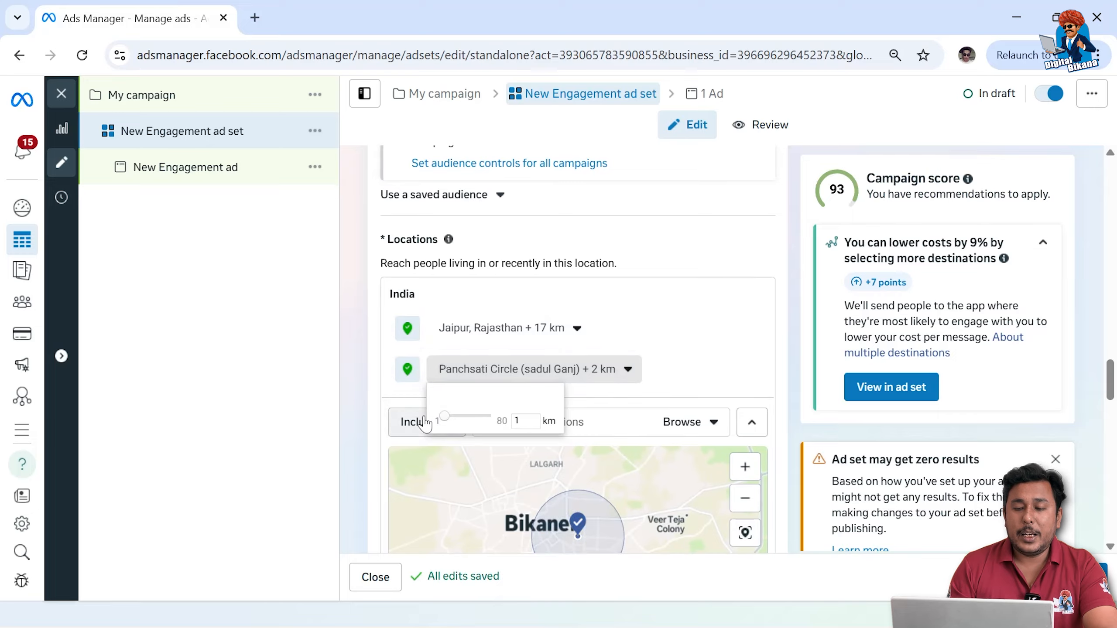
{"action": "left_click", "coordinate": [627, 370]}
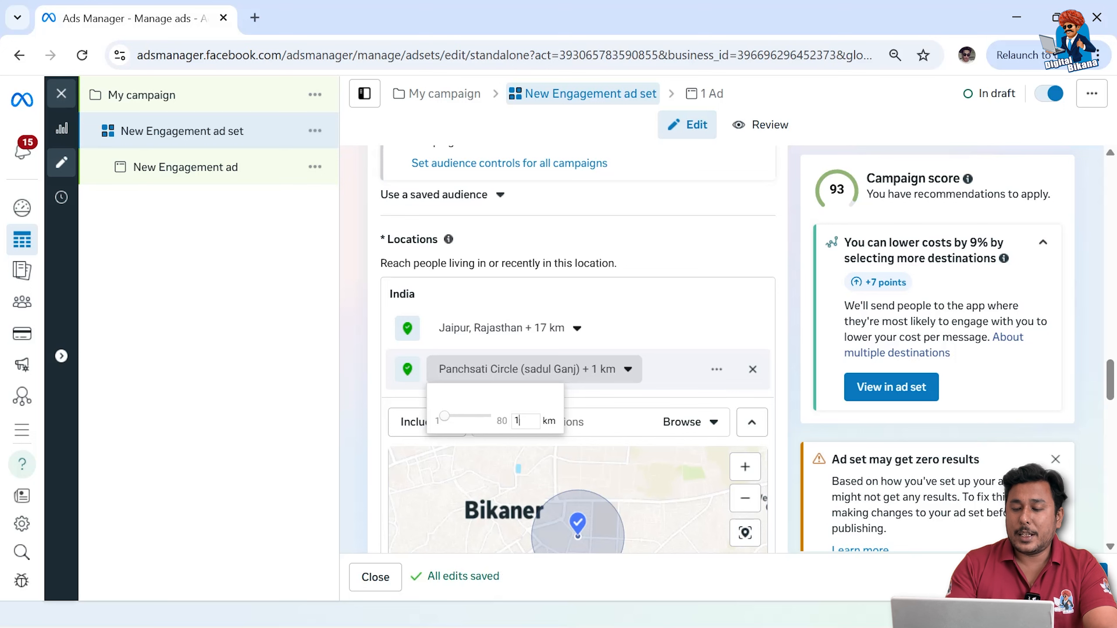
{"action": "key", "text": "BackSpace"}
{"action": "type", "text": "5"}
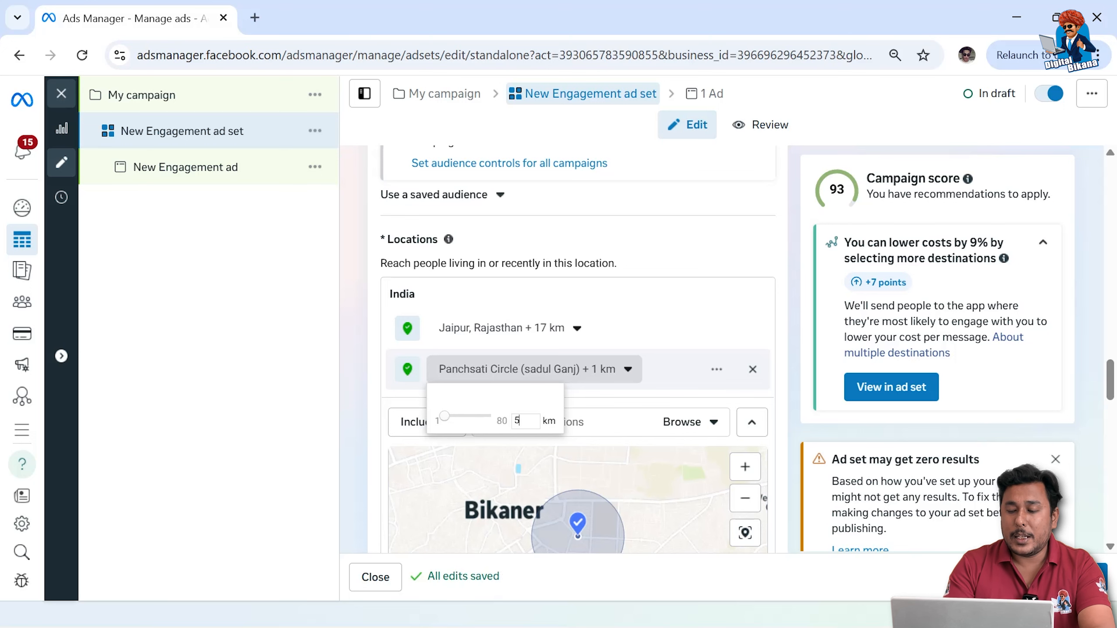
{"action": "key", "text": "Return"}
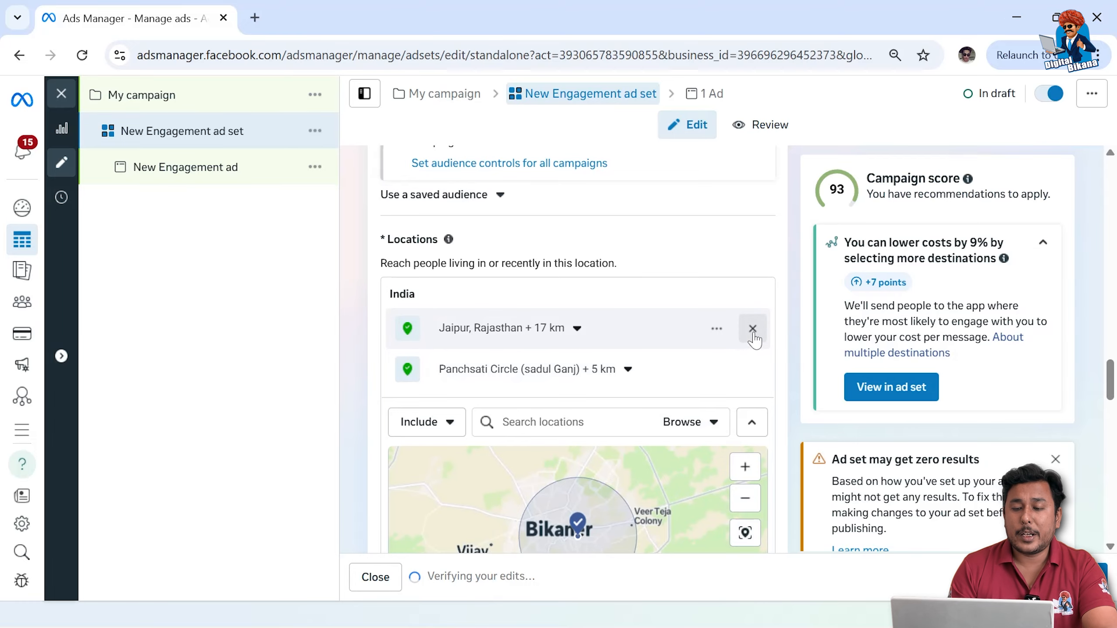
{"action": "left_click", "coordinate": [752, 329]}
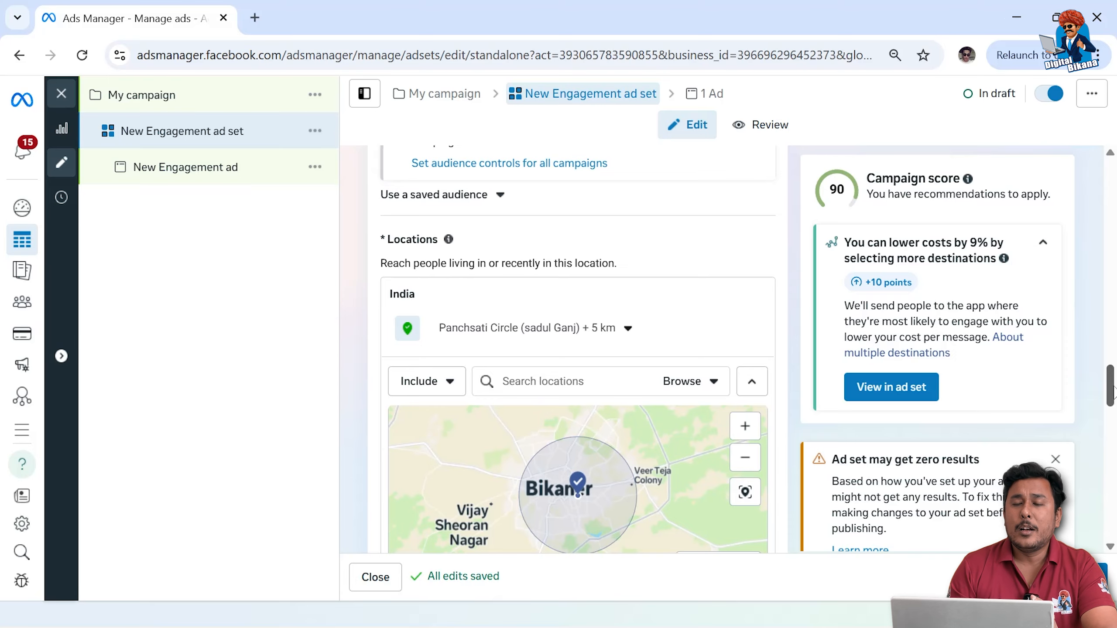
Step: Open the audience's minimum age setting for editing and view the ages on offer
{"action": "left_click_drag", "start_coordinate": [1113, 390], "coordinate": [1115, 434]}
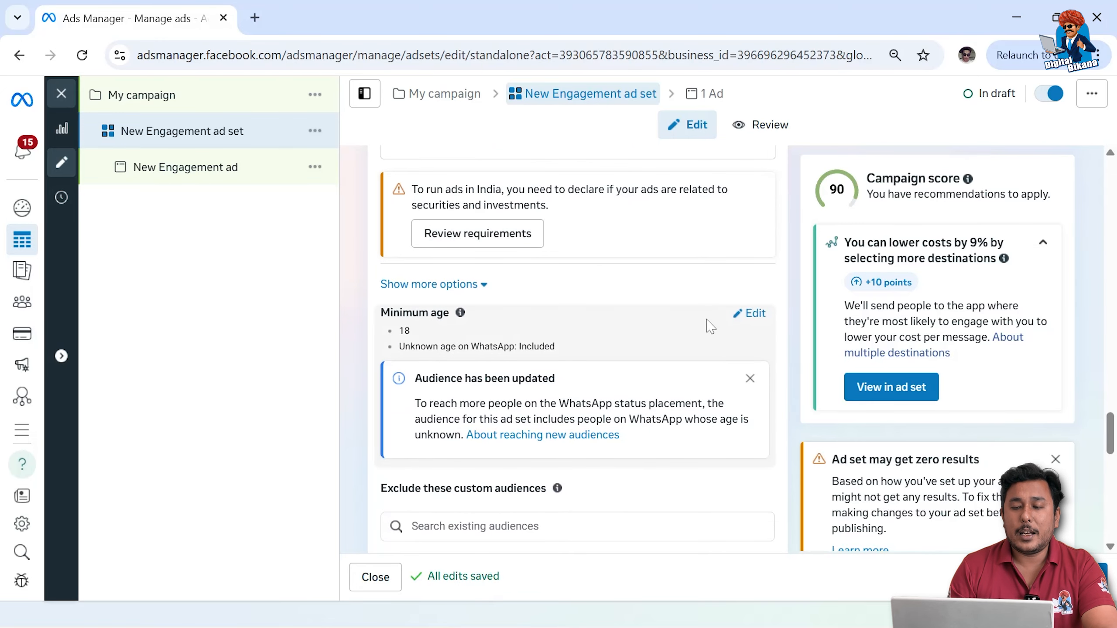
{"action": "left_click", "coordinate": [755, 317]}
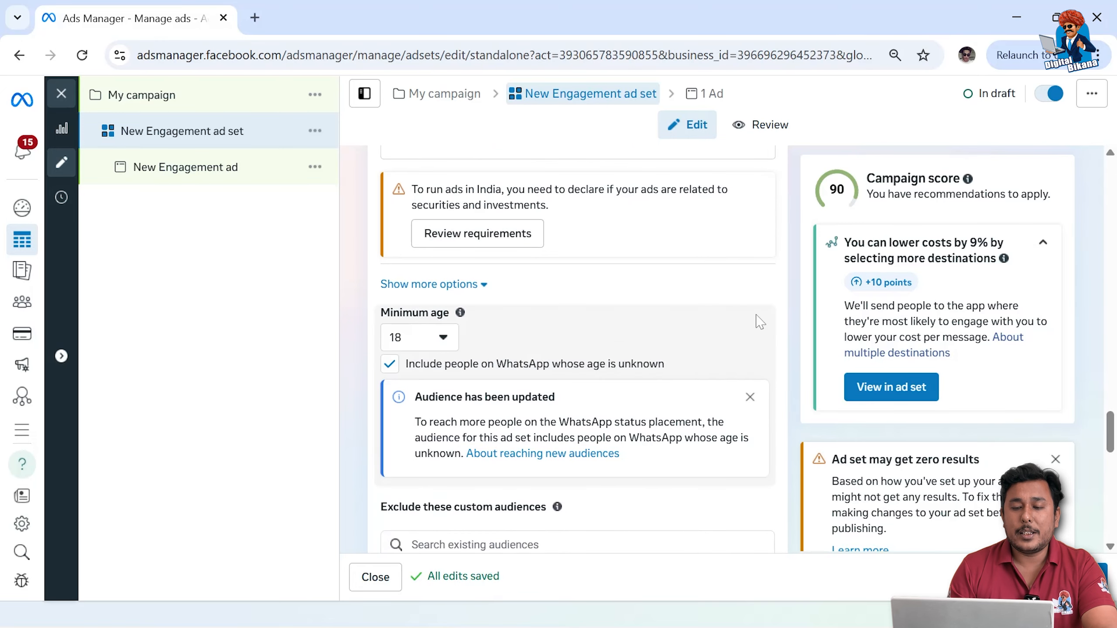
{"action": "left_click", "coordinate": [416, 343]}
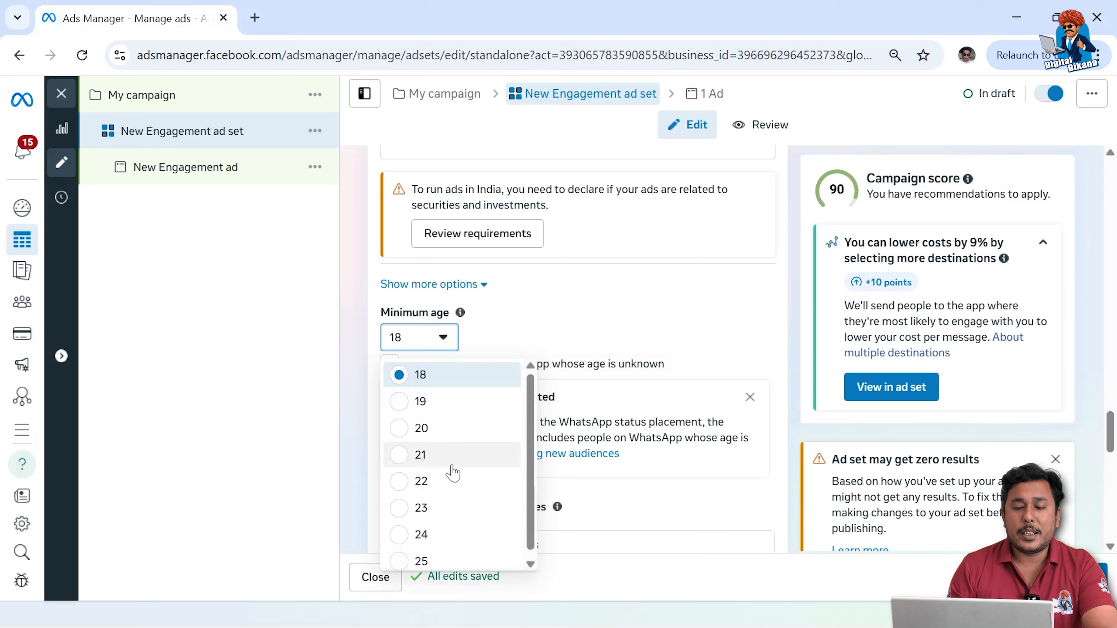
{"action": "left_click", "coordinate": [360, 386]}
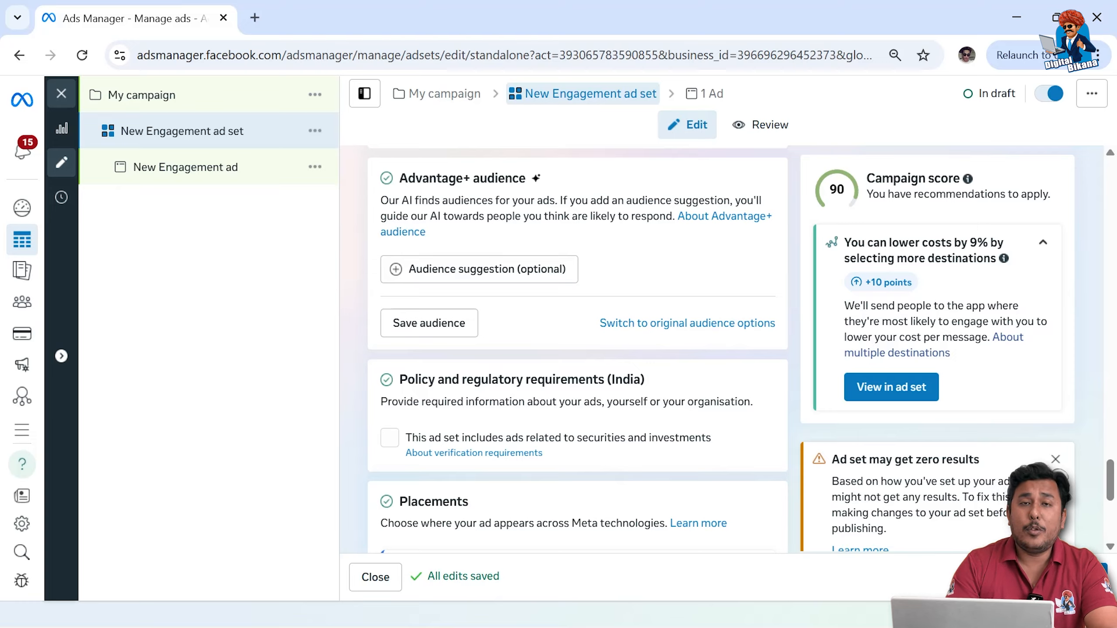
Step: Add an audience suggestion whose detailed targeting includes the field of study Dentistry and the interest Toothpaste (oral health)
{"action": "left_click", "coordinate": [472, 270]}
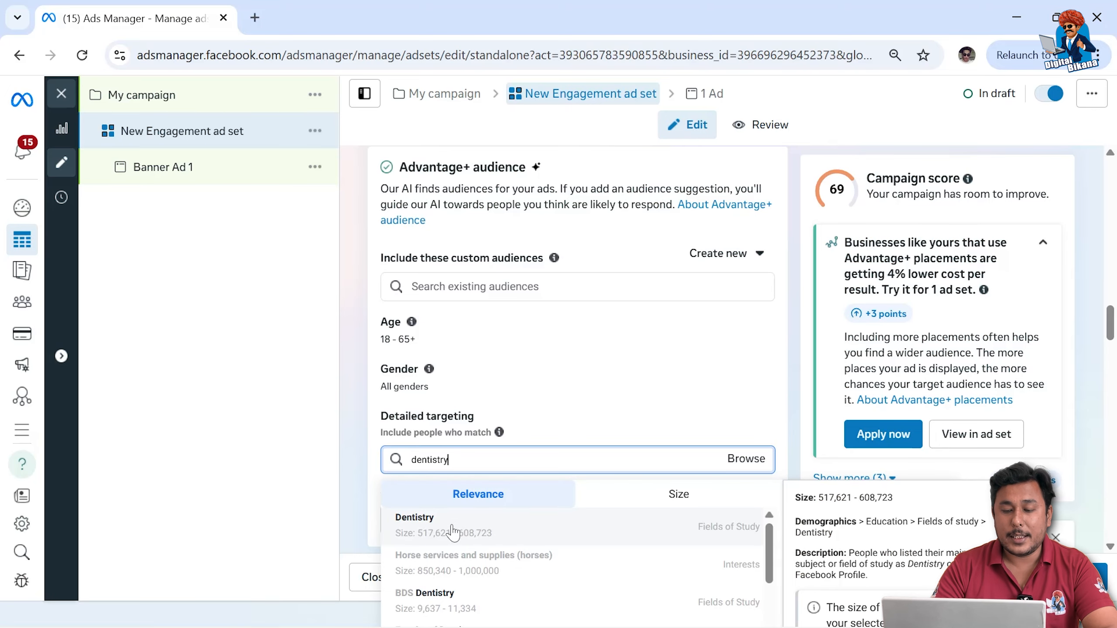
{"action": "left_click", "coordinate": [436, 530]}
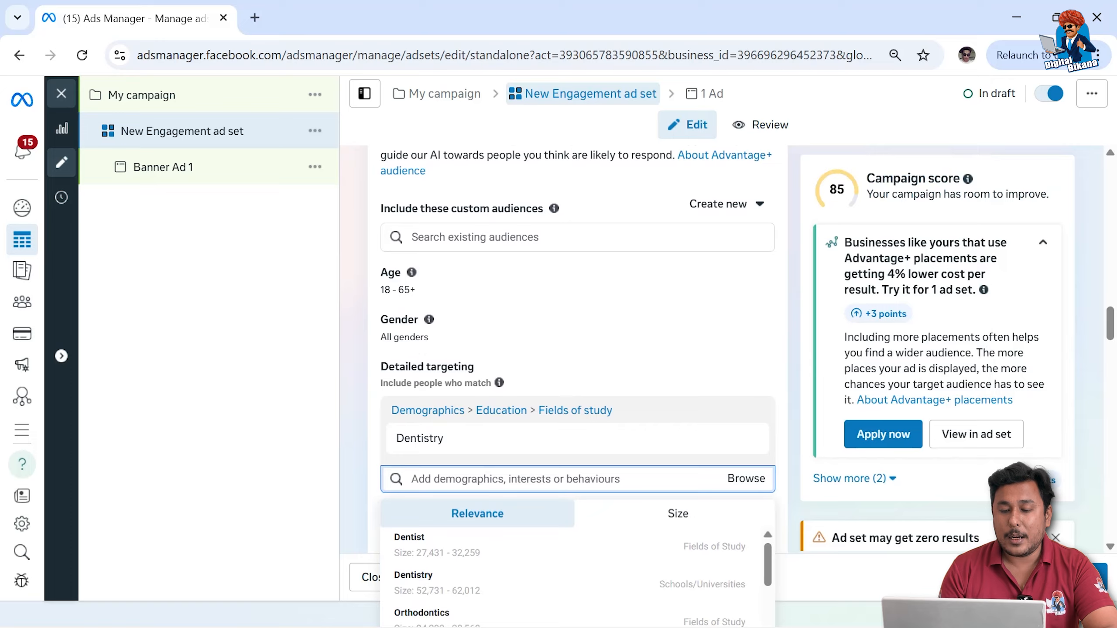
{"action": "mouse_move", "coordinate": [544, 536]}
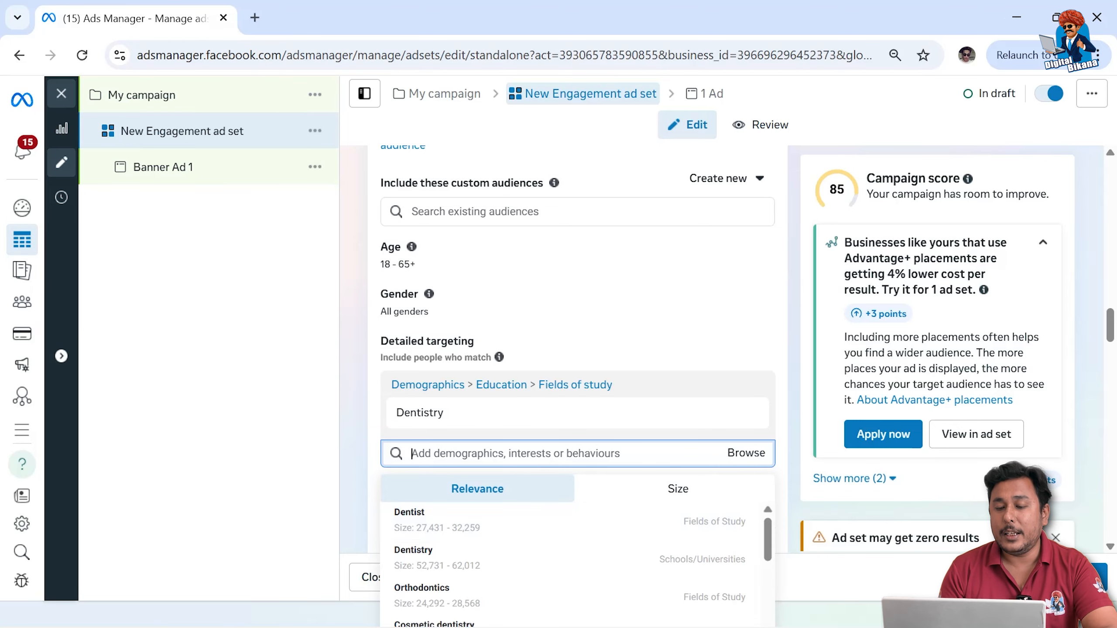
{"action": "type", "text": "too"}
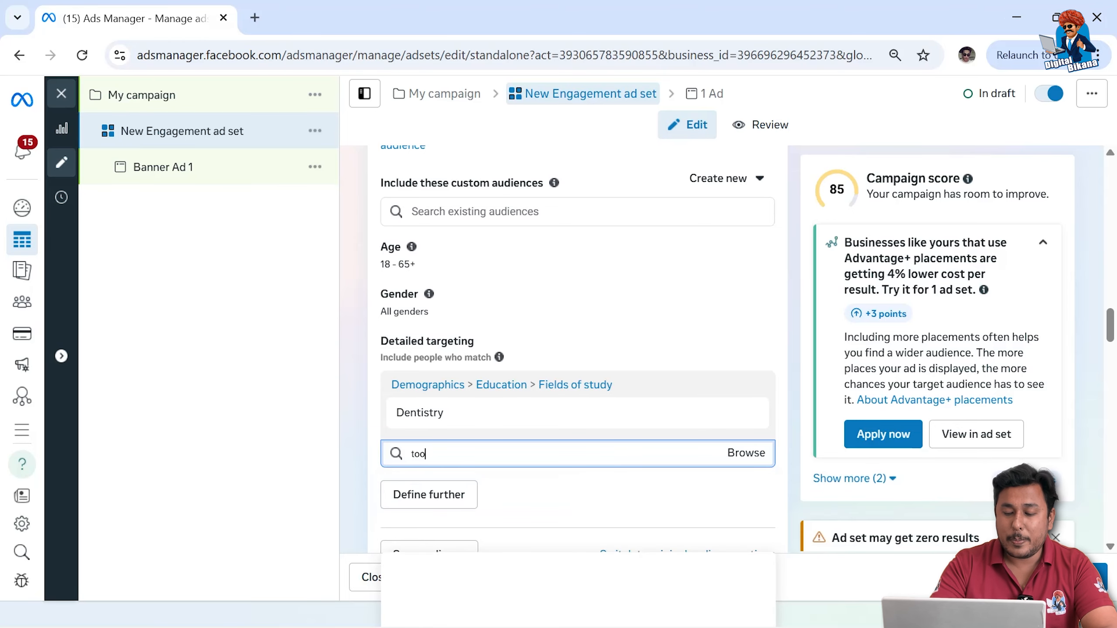
{"action": "type", "text": "thpaste"}
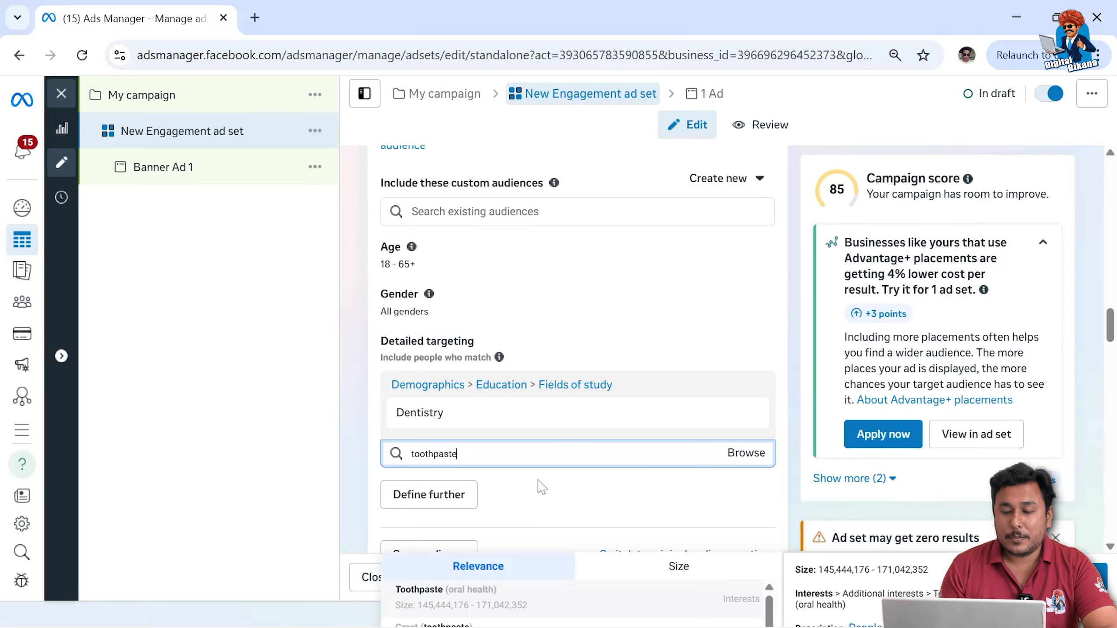
{"action": "left_click", "coordinate": [511, 610]}
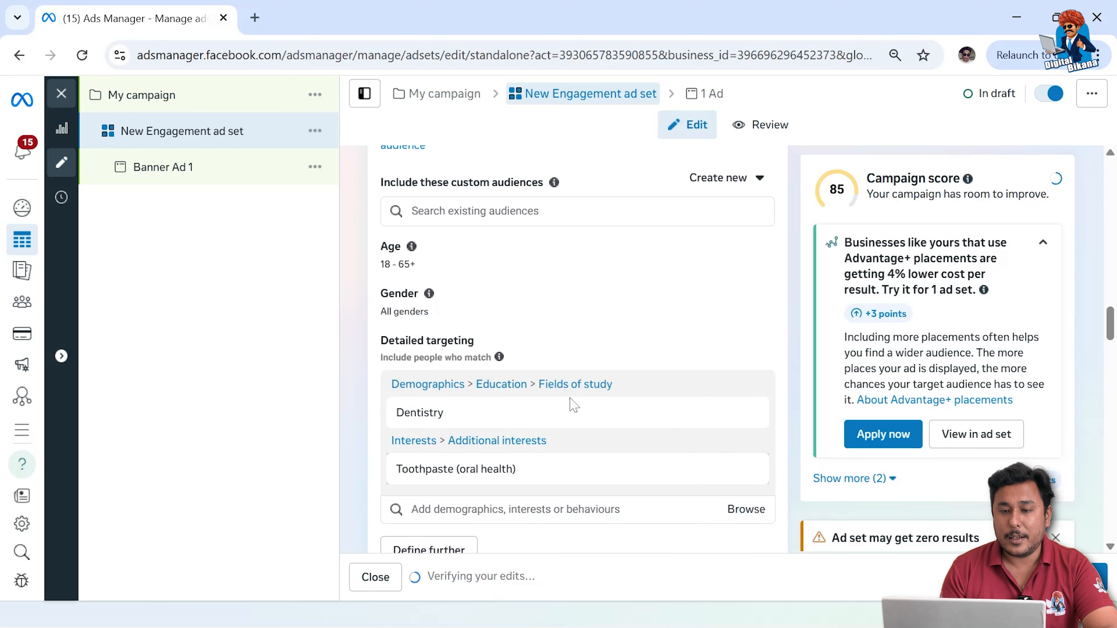
Step: Search the detailed targeting for mouthwash and add the interest Mouthwash (oral health)
{"action": "scroll", "coordinate": [572, 351], "scroll_direction": "down", "scroll_amount": 2}
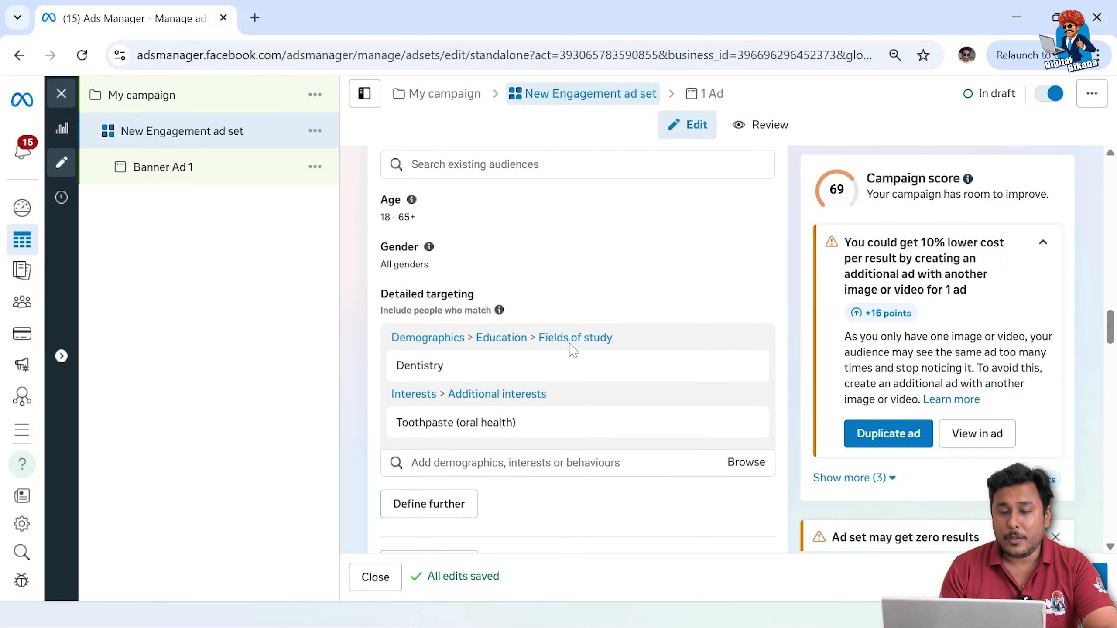
{"action": "scroll", "coordinate": [457, 447], "scroll_direction": "down", "scroll_amount": 1}
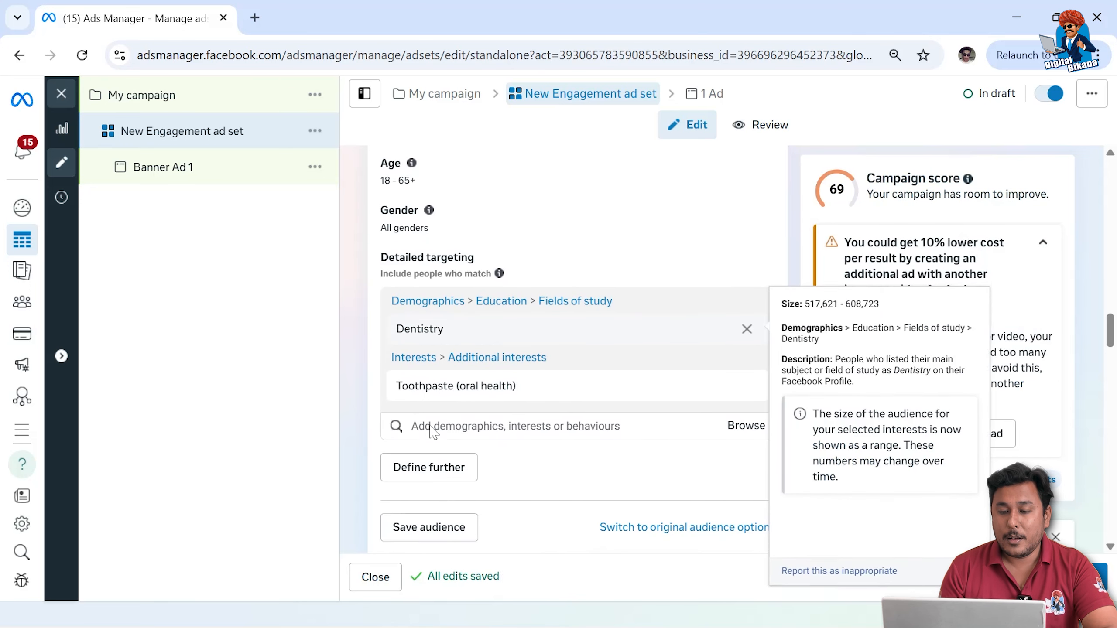
{"action": "scroll", "coordinate": [459, 416], "scroll_direction": "down", "scroll_amount": 1}
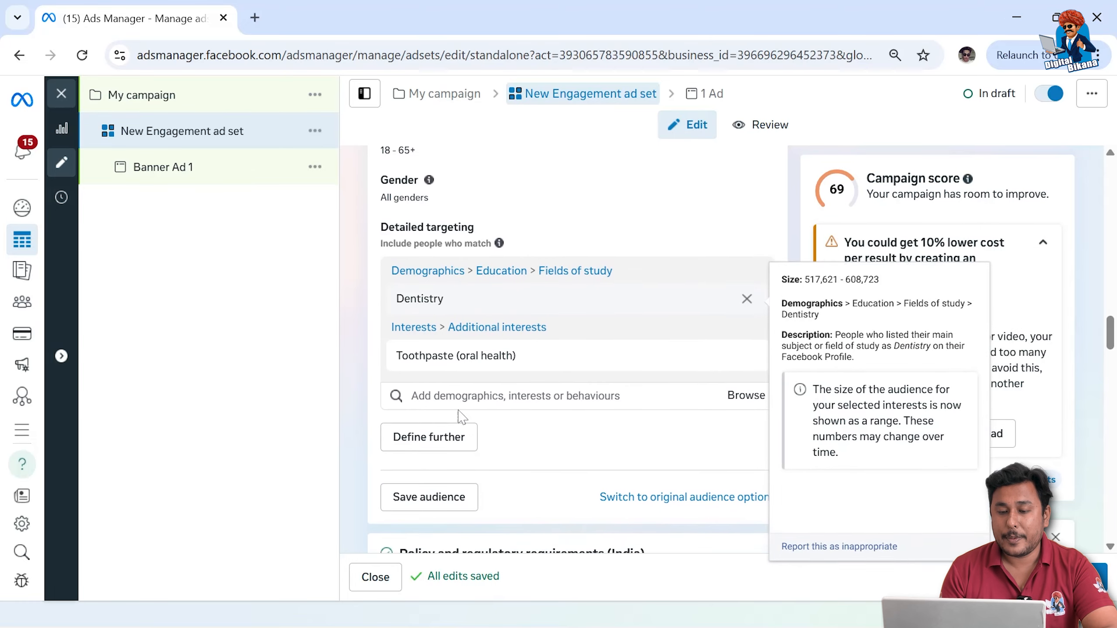
{"action": "left_click", "coordinate": [473, 389]}
{"action": "left_click", "coordinate": [429, 423]}
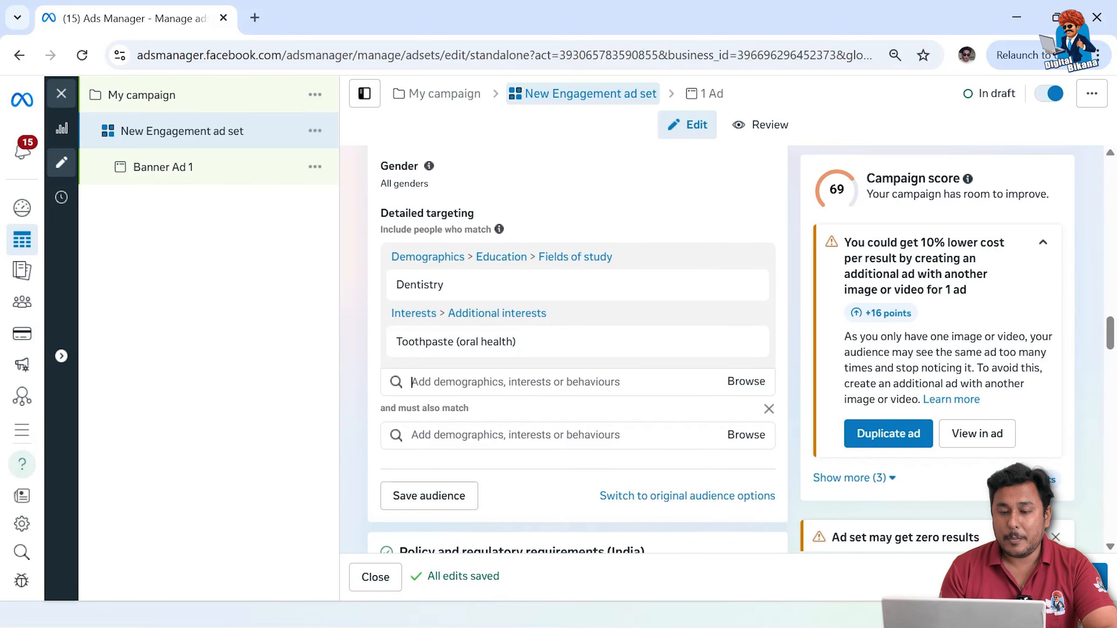
{"action": "type", "text": "mouthwash"}
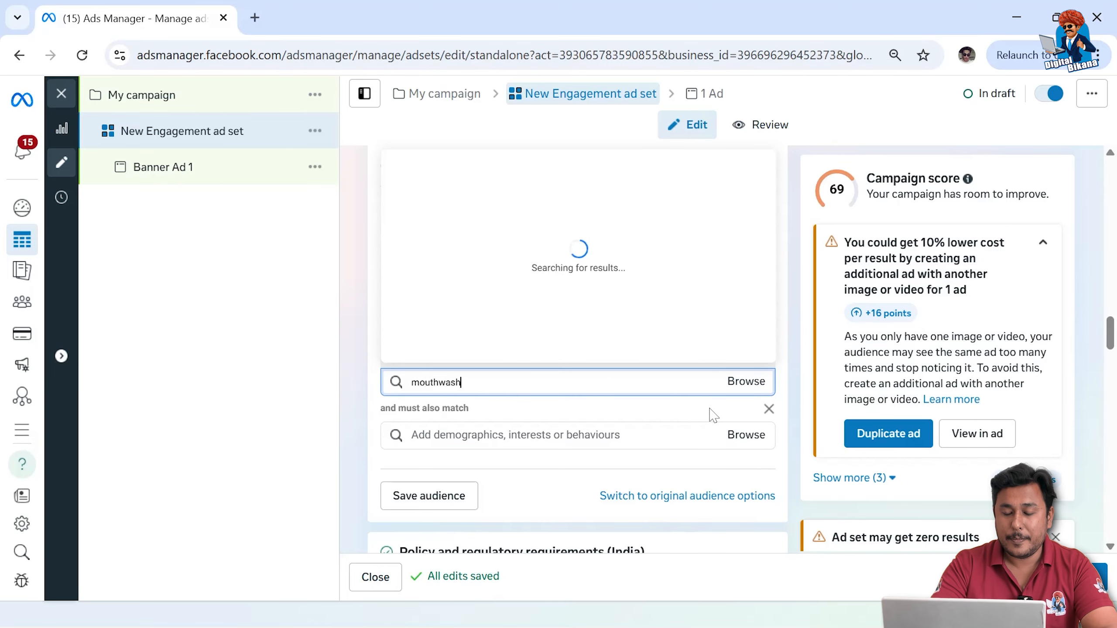
{"action": "scroll", "coordinate": [541, 207], "scroll_direction": "down", "scroll_amount": 1}
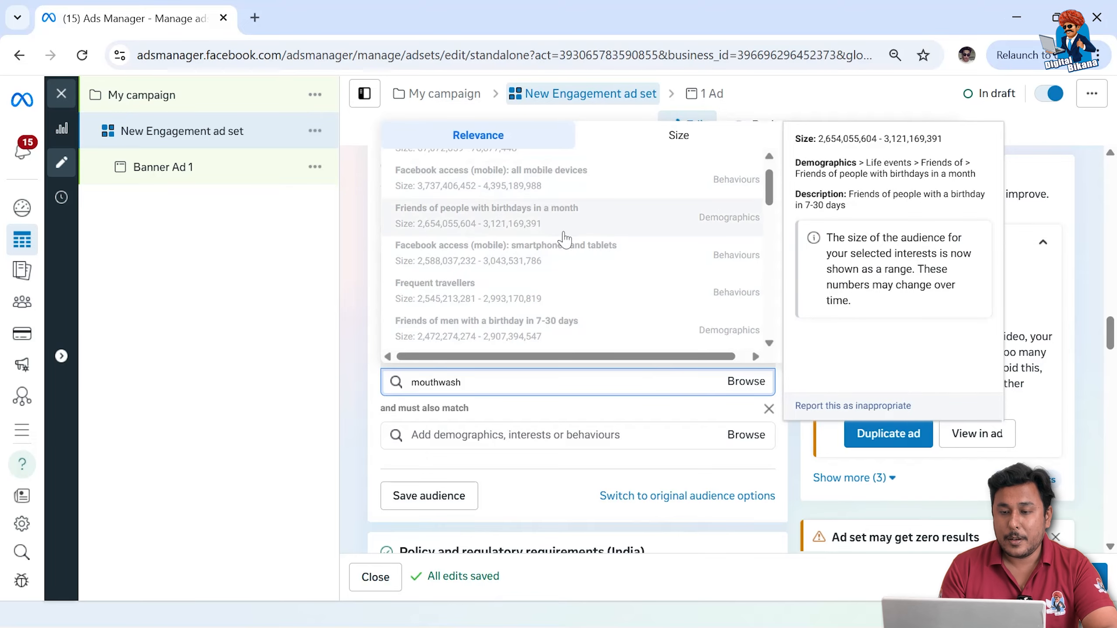
{"action": "scroll", "coordinate": [564, 240], "scroll_direction": "up", "scroll_amount": 1}
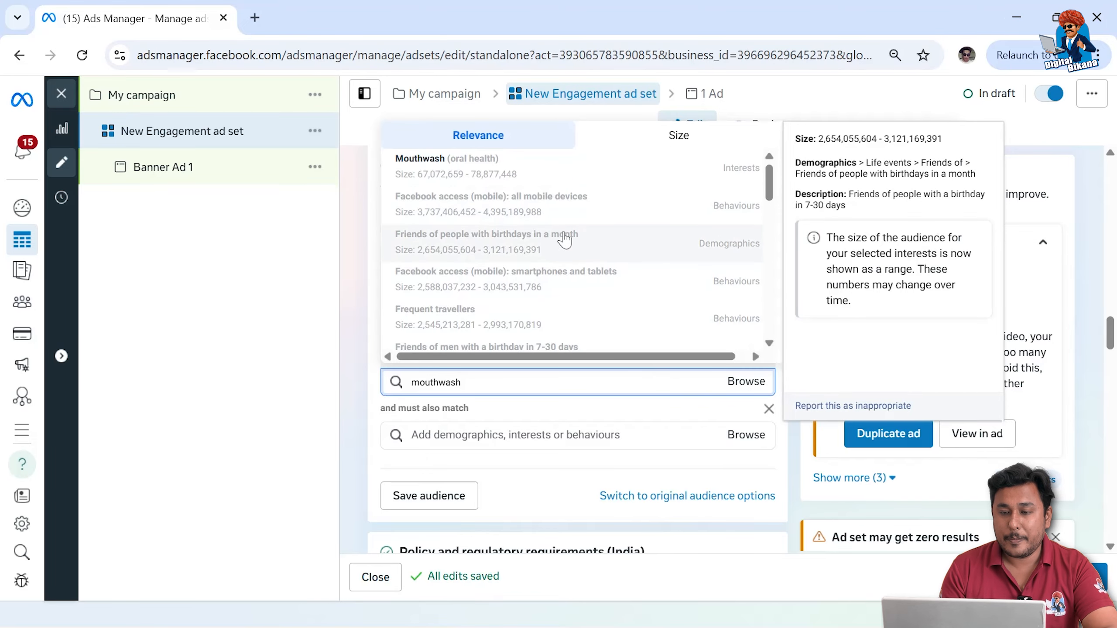
{"action": "left_click", "coordinate": [471, 172]}
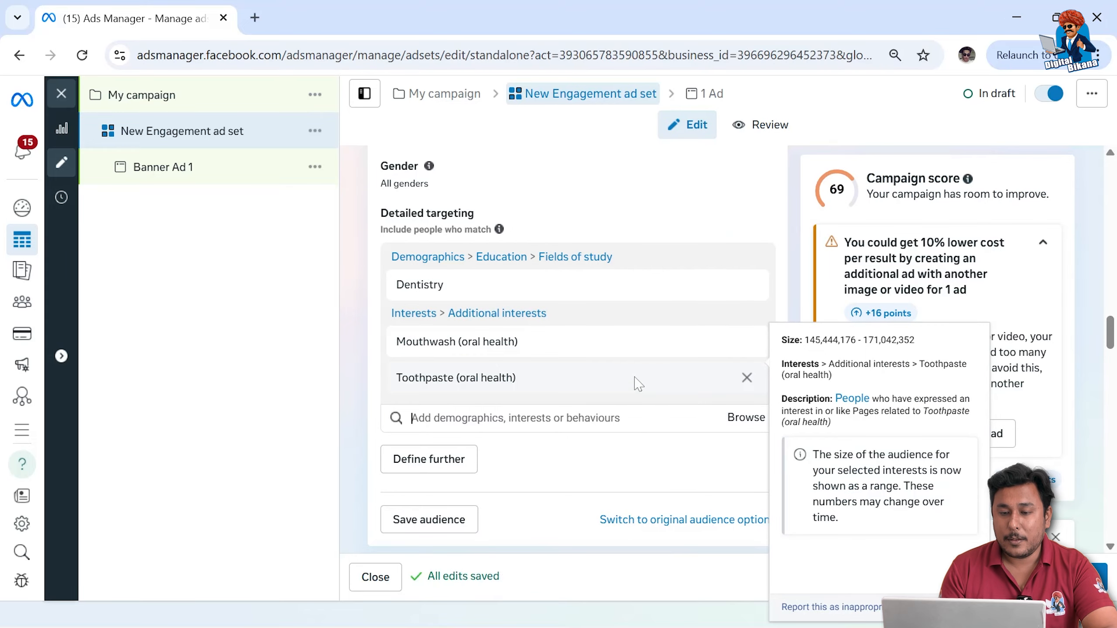
Step: Search the detailed targeting for electric tooth and add the interest electric toothbrush (oral health)
{"action": "left_click", "coordinate": [412, 417]}
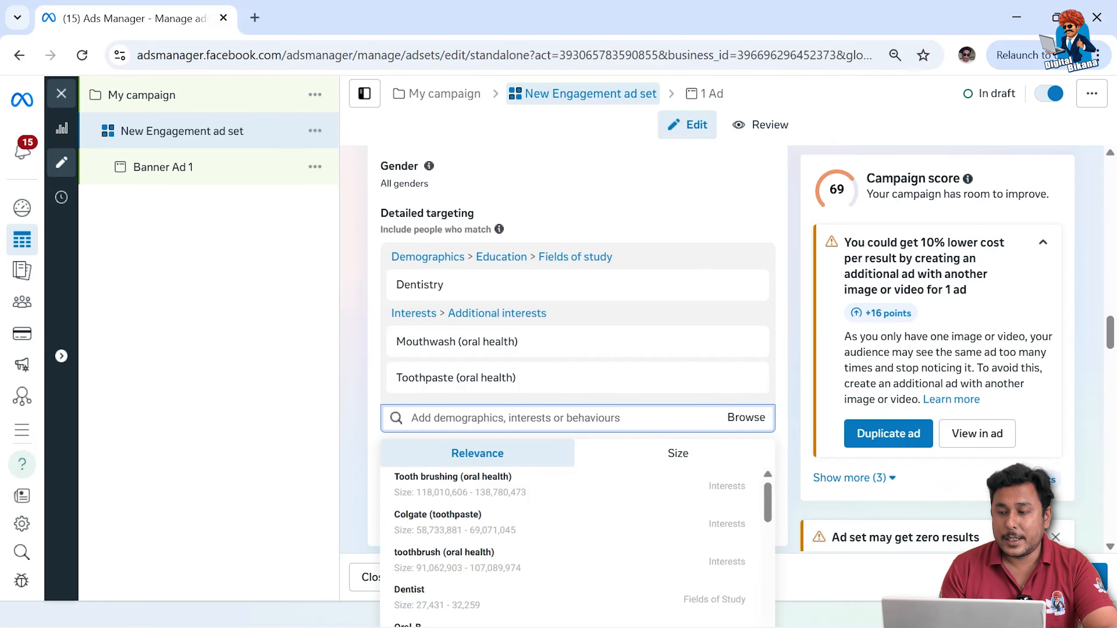
{"action": "type", "text": "electric"}
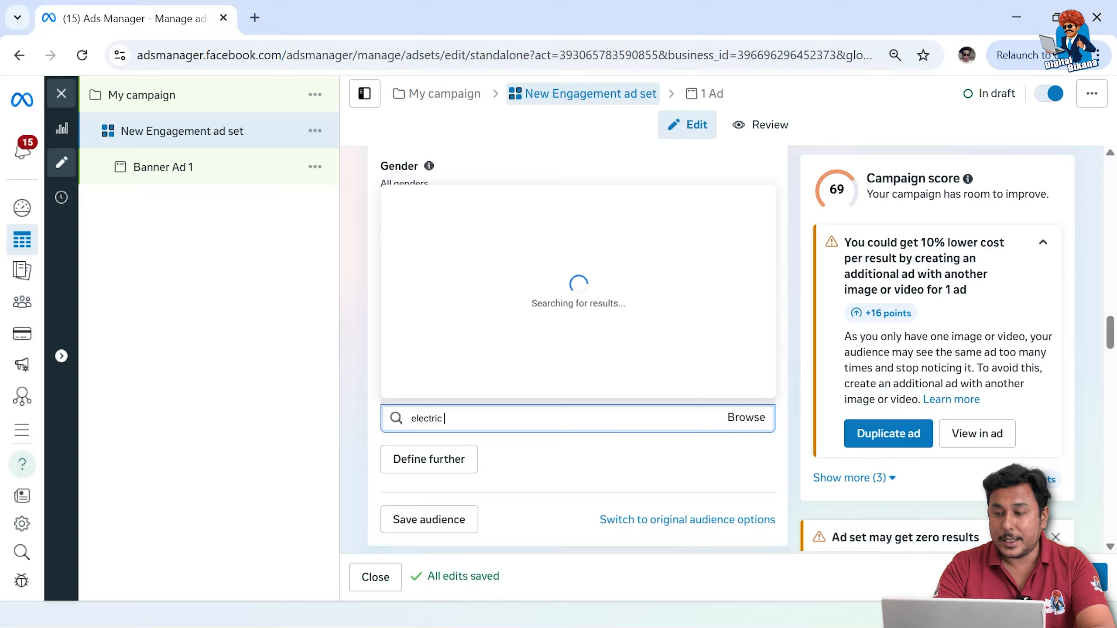
{"action": "type", "text": " tooth"}
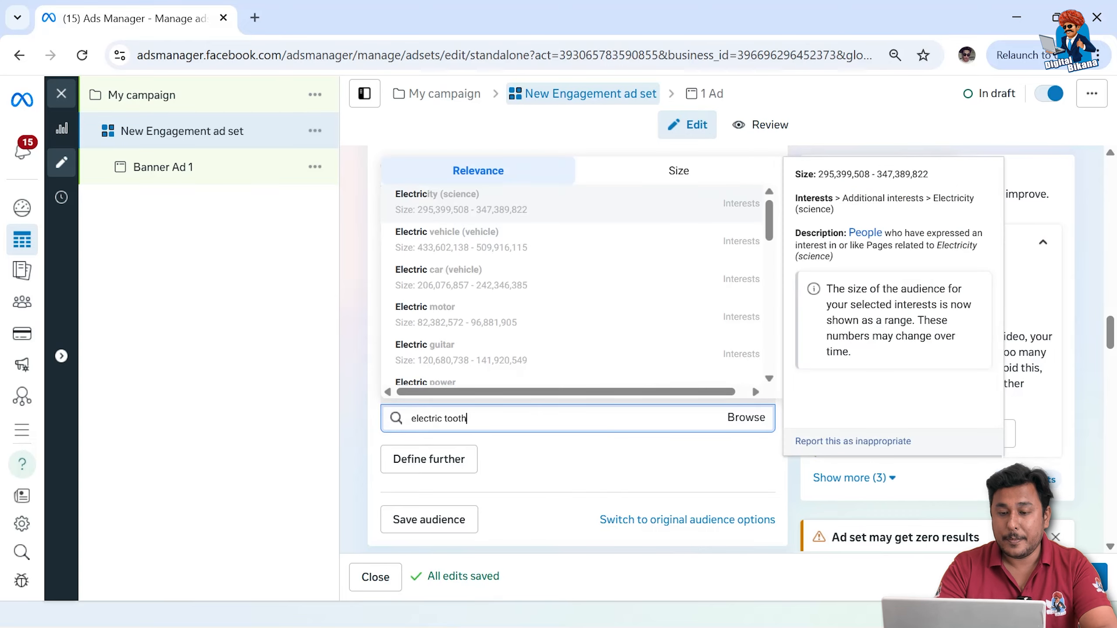
{"action": "scroll", "coordinate": [506, 233], "scroll_direction": "down", "scroll_amount": 1}
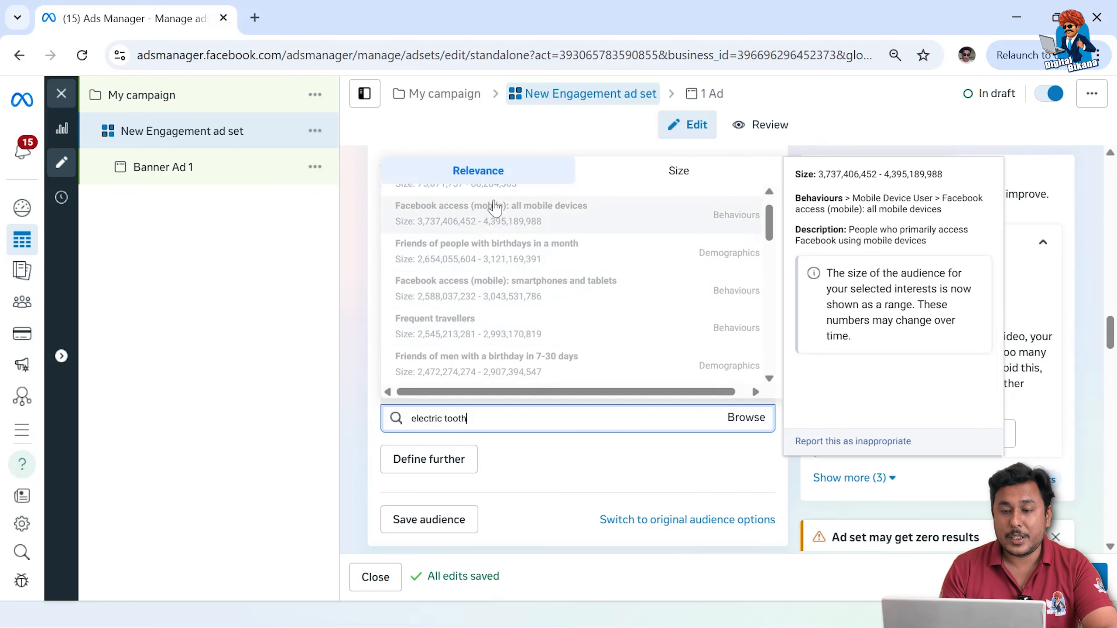
{"action": "scroll", "coordinate": [493, 212], "scroll_direction": "up", "scroll_amount": 1}
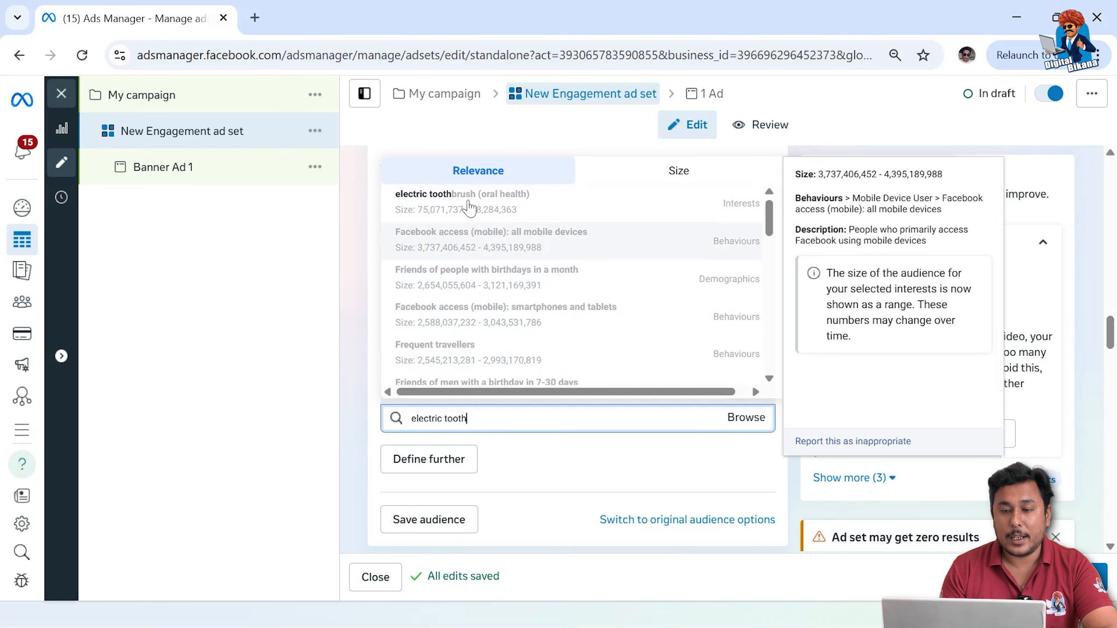
{"action": "left_click", "coordinate": [483, 207]}
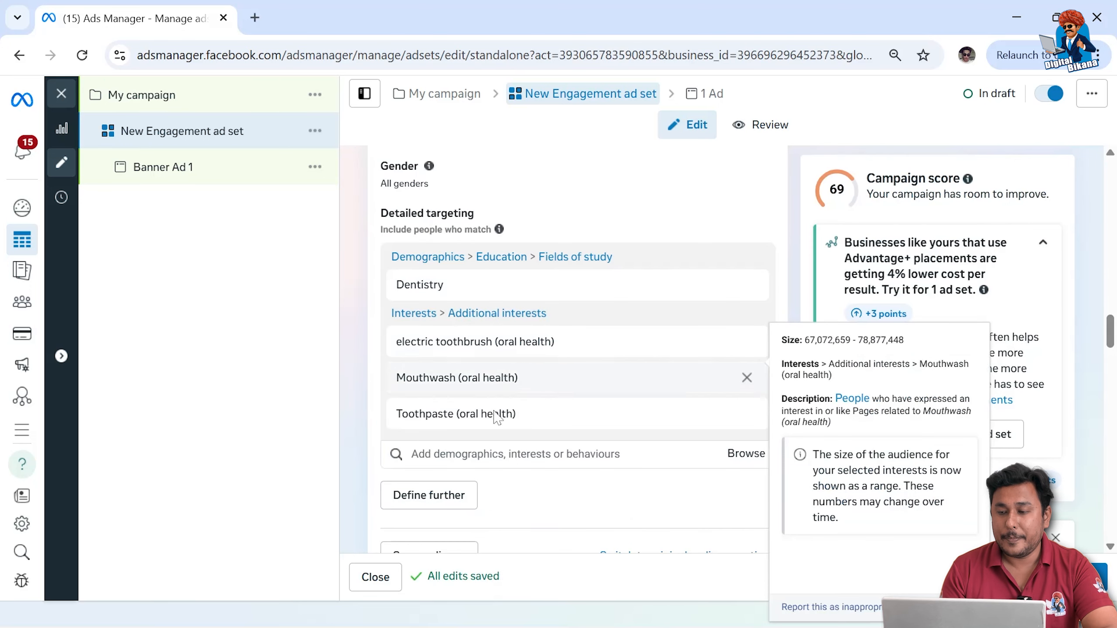
Step: Search the detailed targeting for personal care and add the interest Personal care (toiletries)
{"action": "type", "text": "per"}
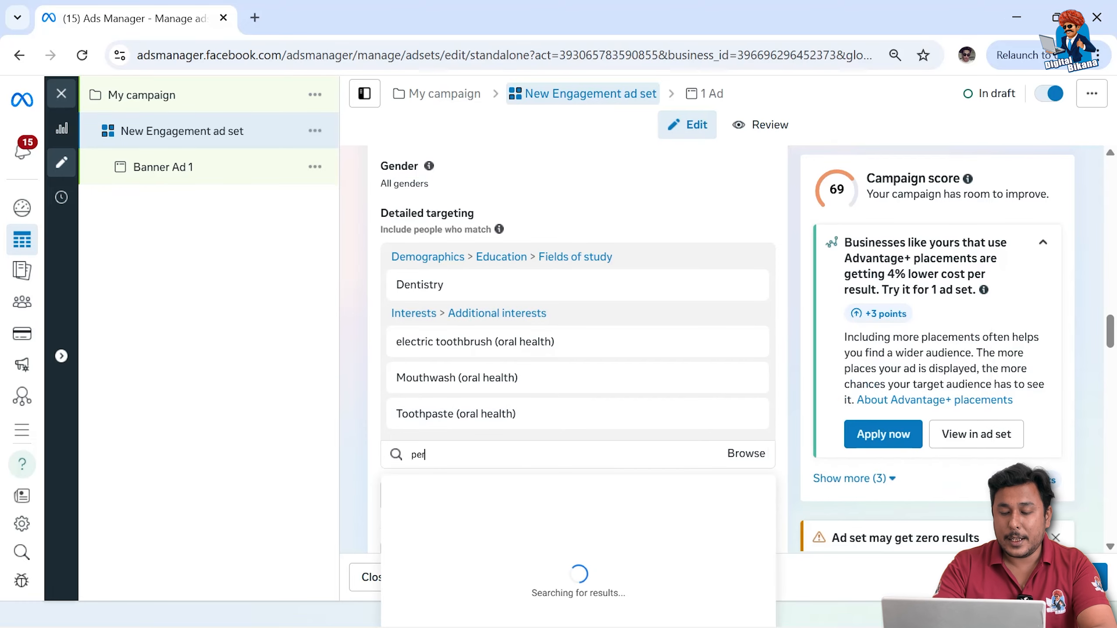
{"action": "type", "text": "sonal care"}
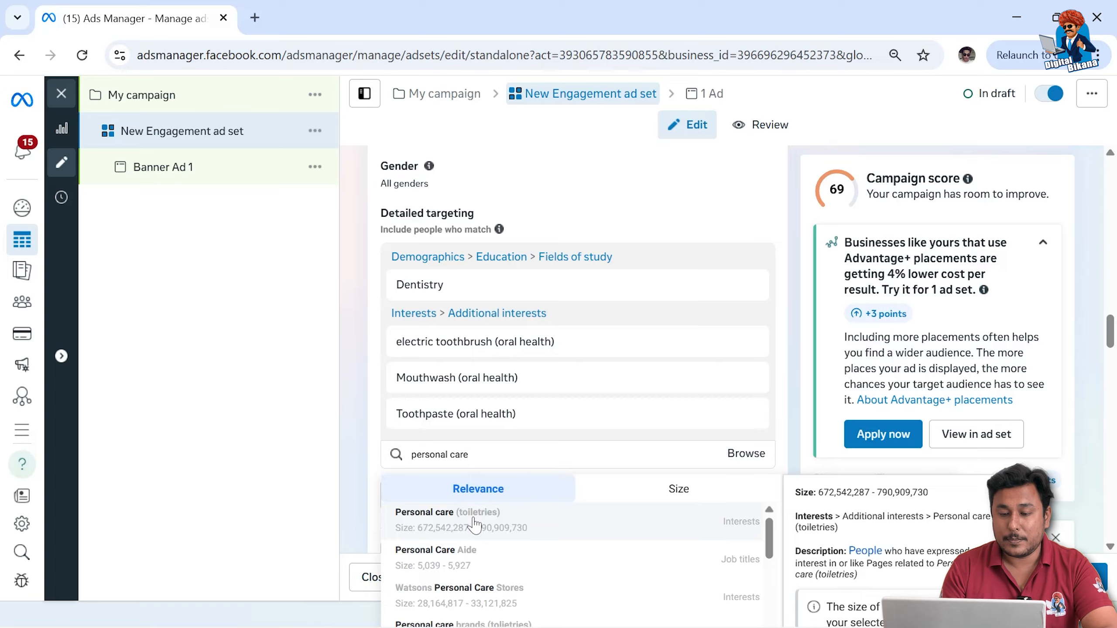
{"action": "left_click", "coordinate": [473, 524]}
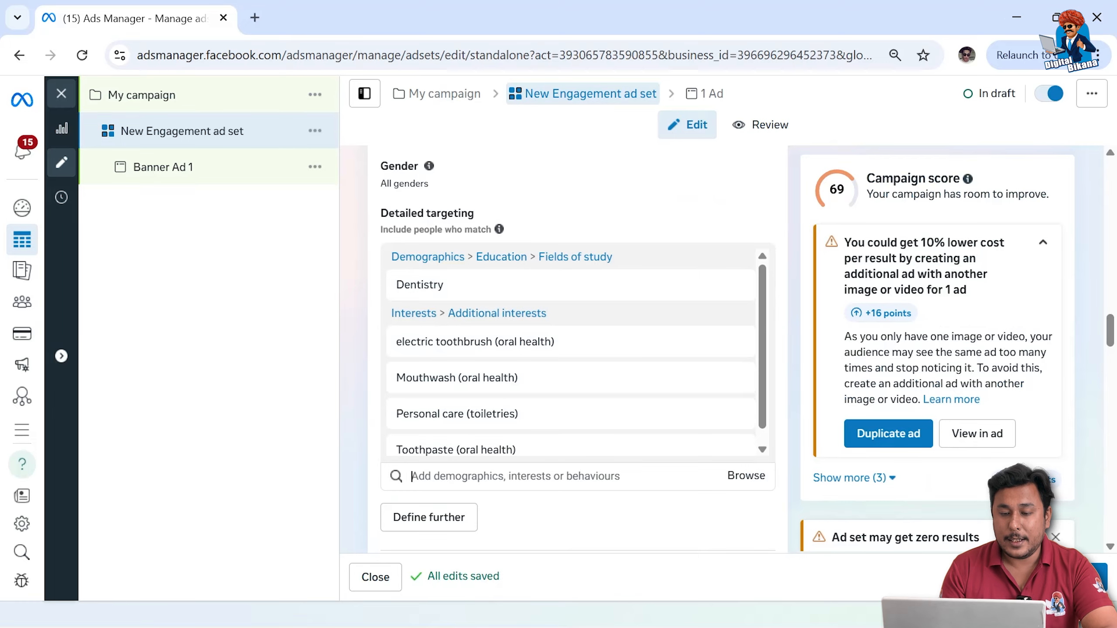
Step: Search the detailed targeting for "oral hyg" and look through the suggestions for an oral hygiene interest
{"action": "type", "text": "oral hyg"}
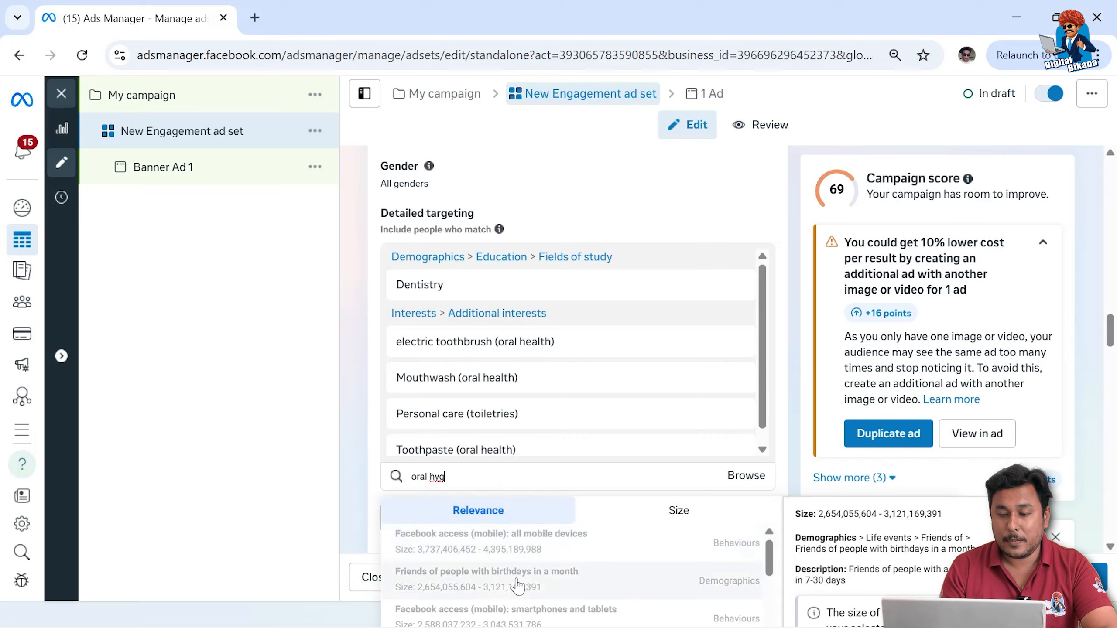
{"action": "scroll", "coordinate": [519, 586], "scroll_direction": "down", "scroll_amount": 3}
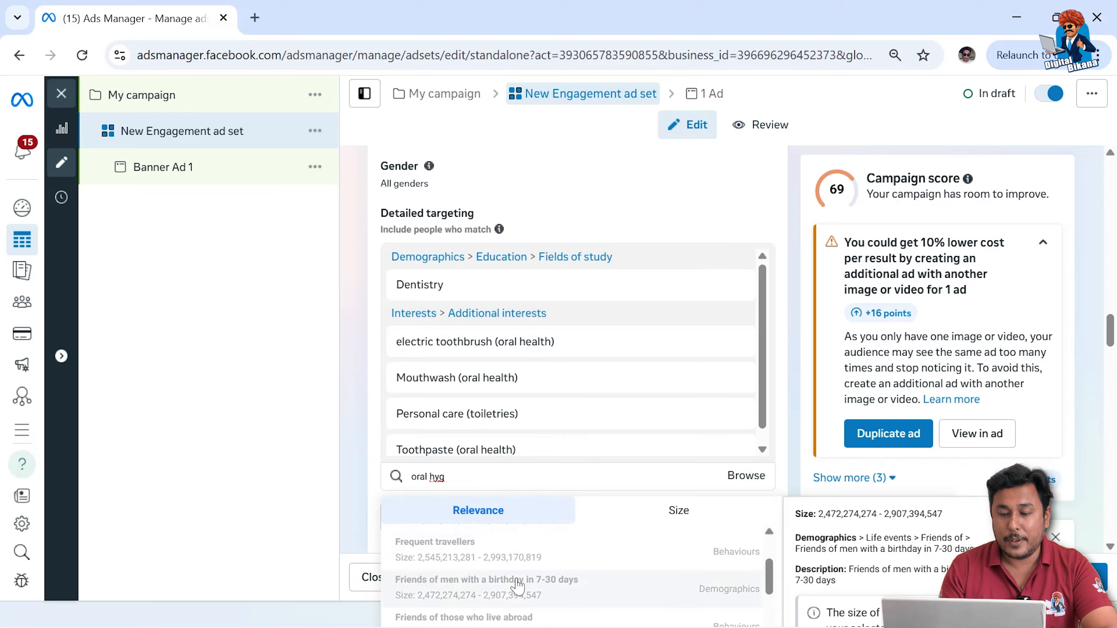
{"action": "scroll", "coordinate": [519, 586], "scroll_direction": "up", "scroll_amount": 3}
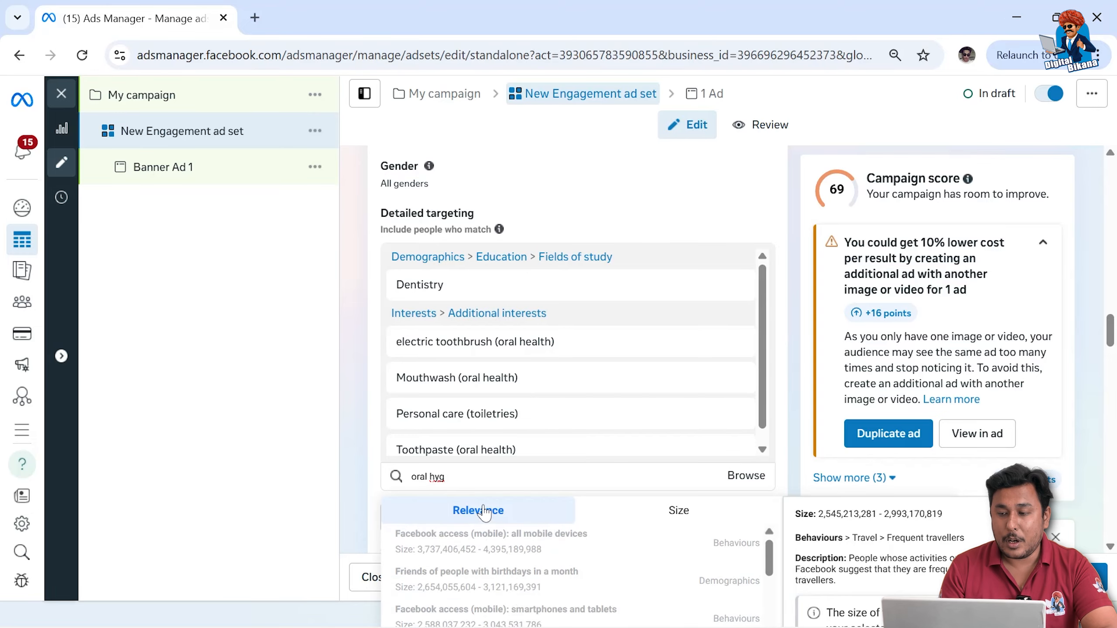
{"action": "scroll", "coordinate": [462, 473], "scroll_direction": "up", "scroll_amount": 3}
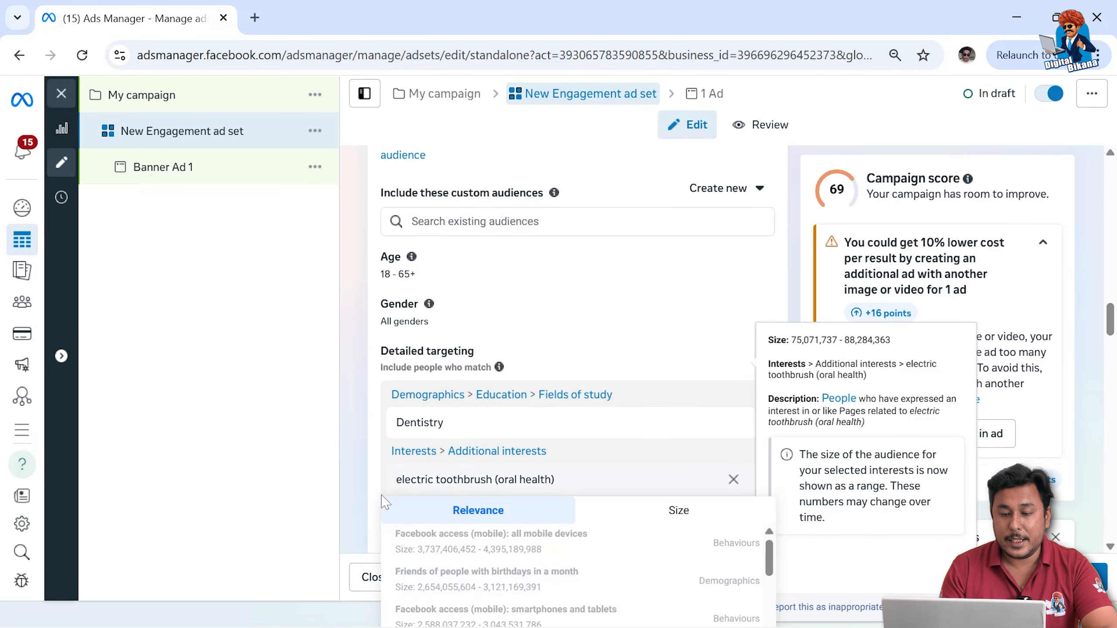
{"action": "scroll", "coordinate": [374, 464], "scroll_direction": "down", "scroll_amount": 2}
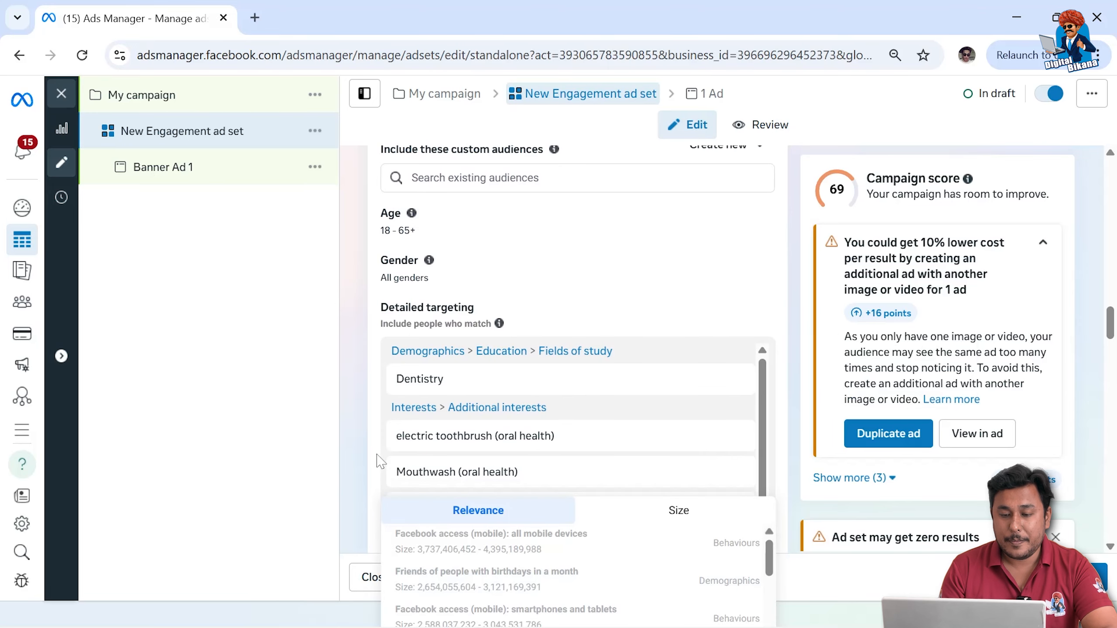
{"action": "scroll", "coordinate": [382, 462], "scroll_direction": "down", "scroll_amount": 3}
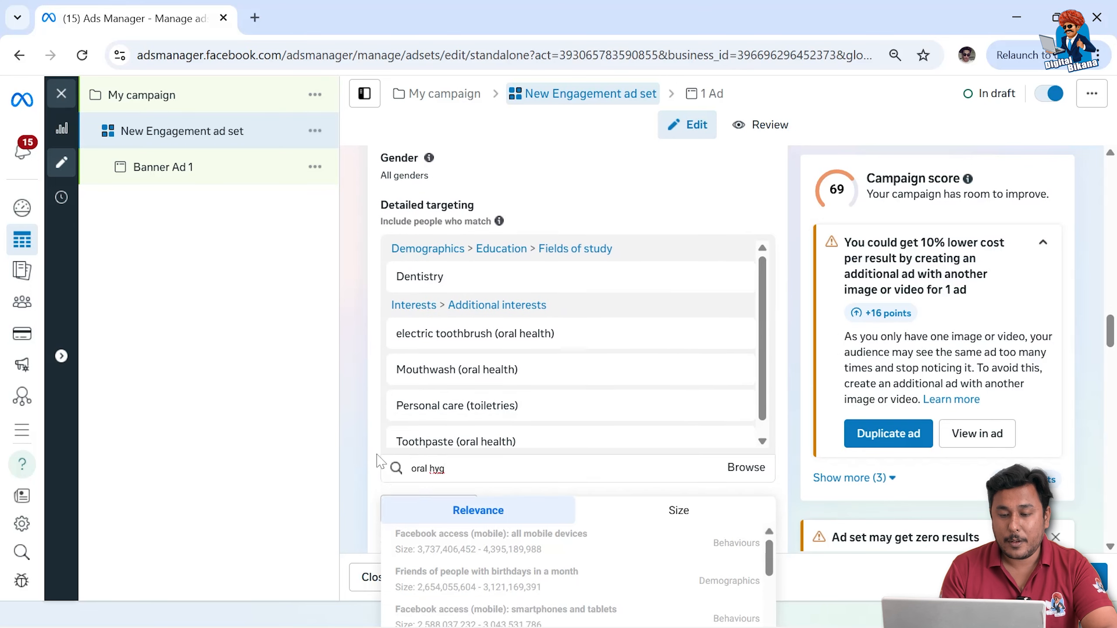
{"action": "scroll", "coordinate": [459, 429], "scroll_direction": "down", "scroll_amount": 1}
{"action": "scroll", "coordinate": [459, 429], "scroll_direction": "down", "scroll_amount": 3}
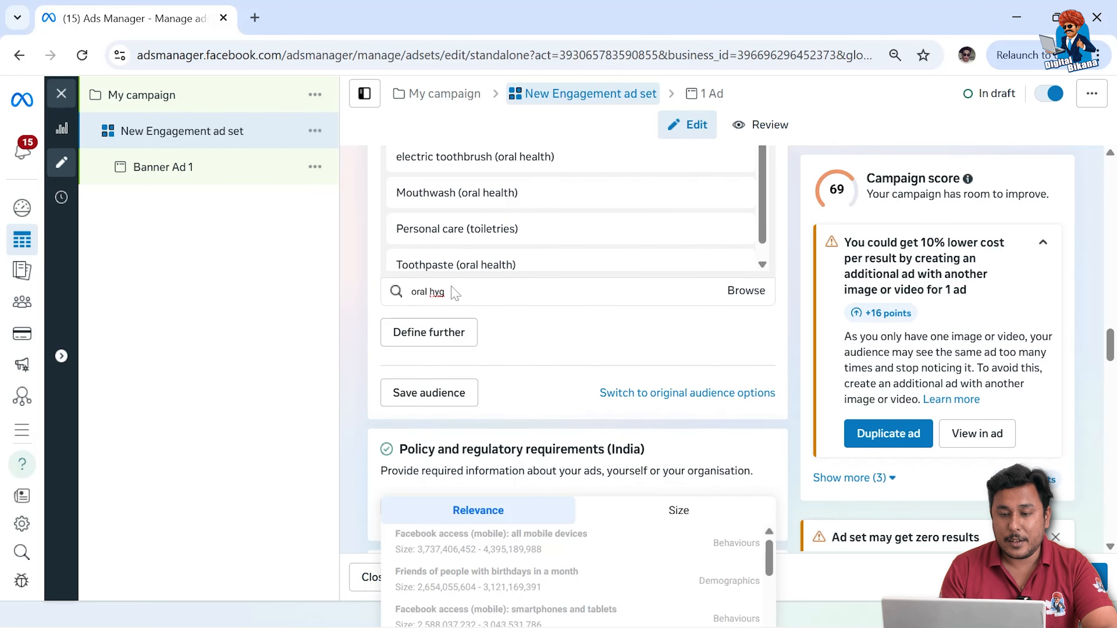
Step: Replace the detailed targeting search text with "hyg" and add the interest Hygiene
{"action": "left_click_drag", "start_coordinate": [445, 292], "coordinate": [403, 295]}
{"action": "type", "text": "hyg"}
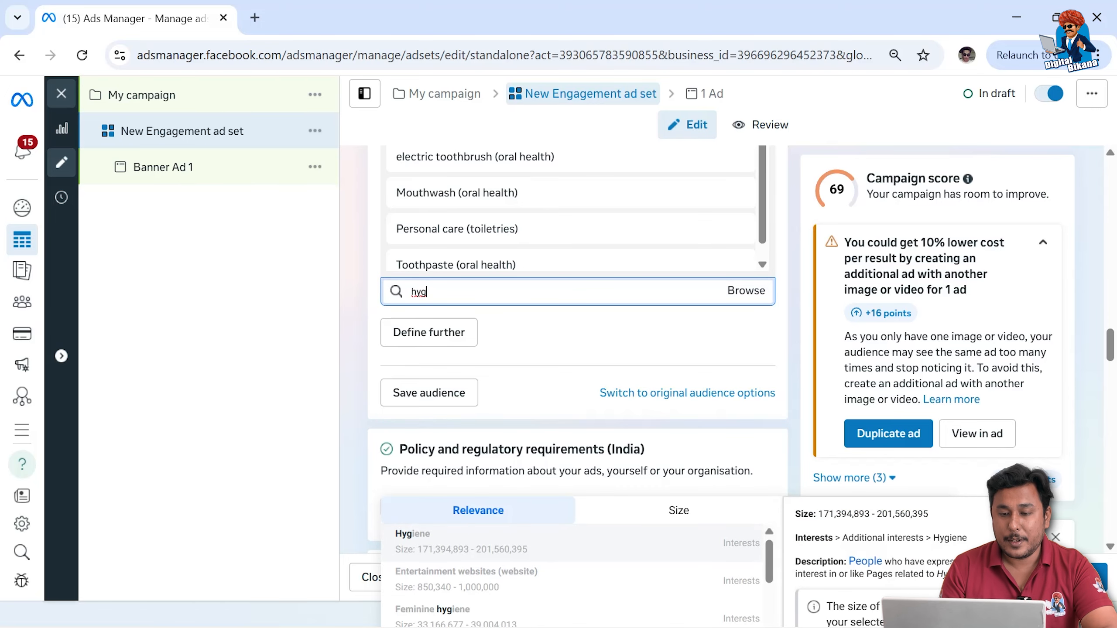
{"action": "left_click", "coordinate": [456, 547]}
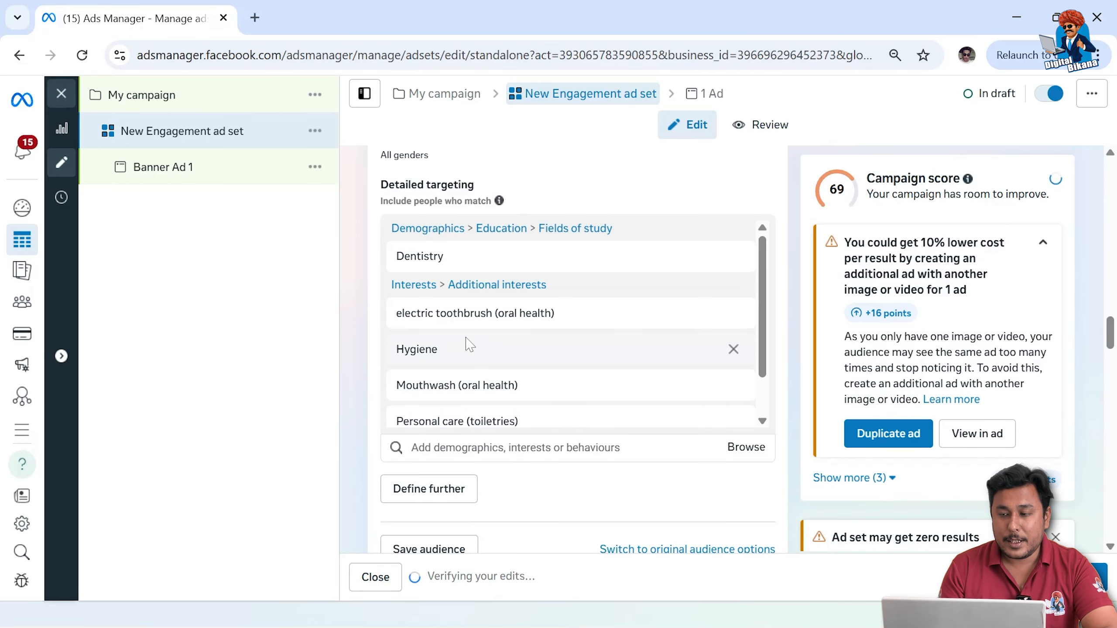
Step: Add the interests Self care (psychology) and Health and wellness (personal care) to the detailed targeting
{"action": "left_click", "coordinate": [461, 447]}
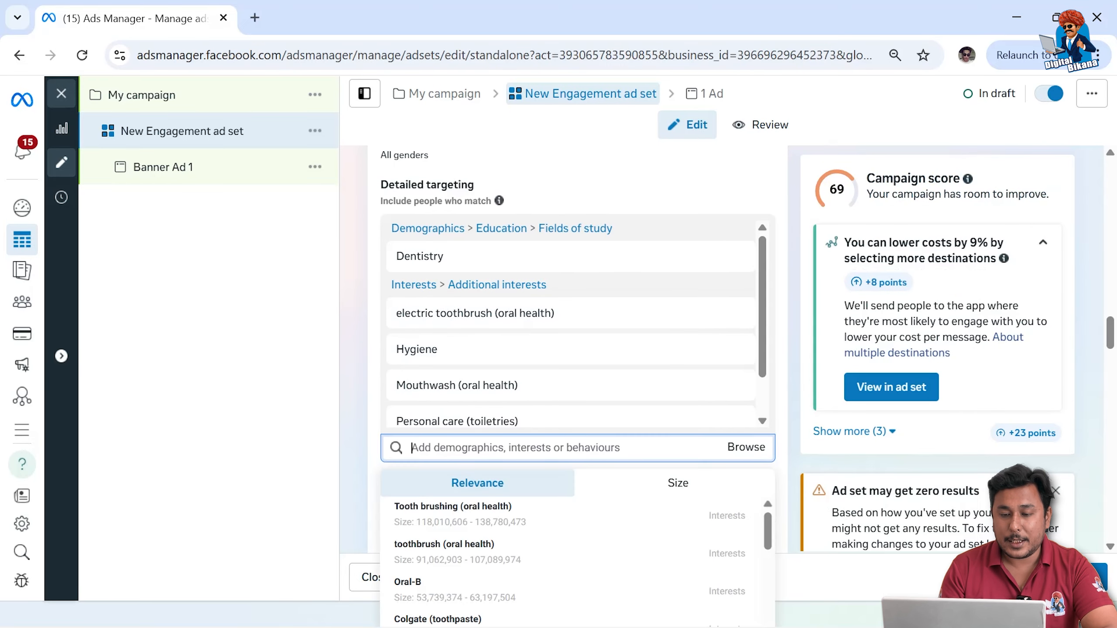
{"action": "type", "text": "self care"}
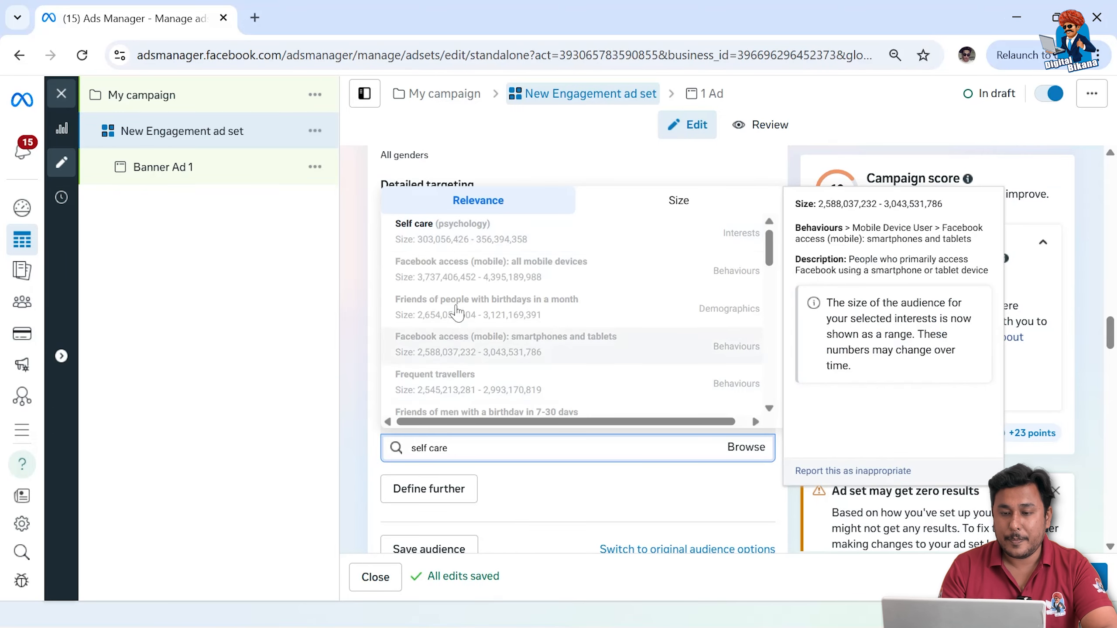
{"action": "left_click", "coordinate": [439, 238]}
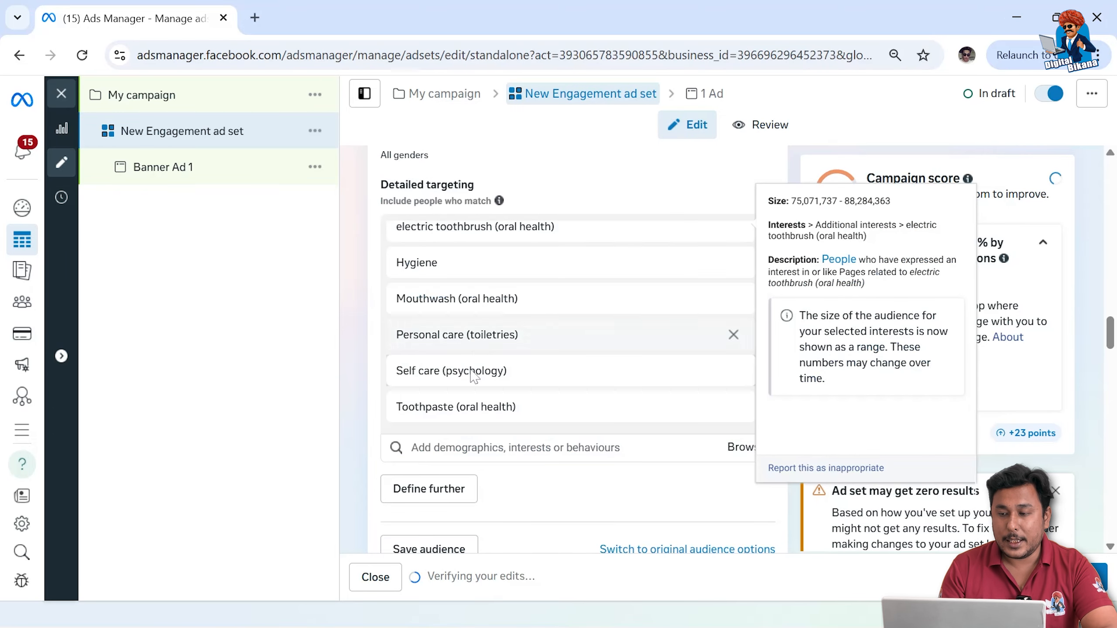
{"action": "left_click", "coordinate": [440, 453]}
{"action": "type", "text": "health"}
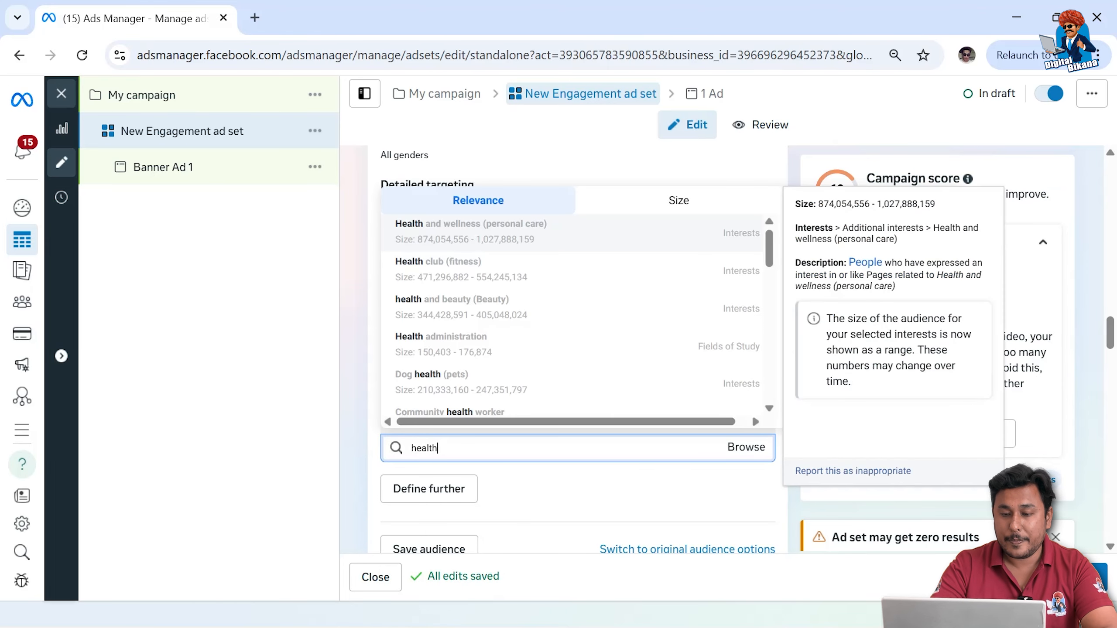
{"action": "left_click", "coordinate": [517, 228]}
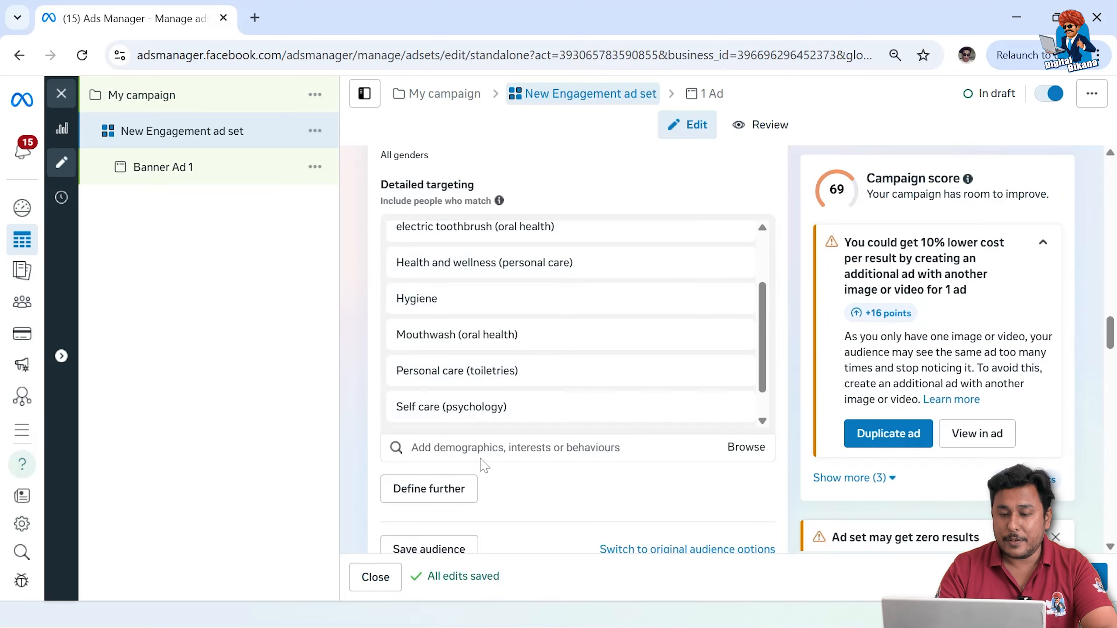
Step: Search the detailed targeting for healthy life and add the interest healthy lifestyles (lifestyle content)
{"action": "type", "text": "he"}
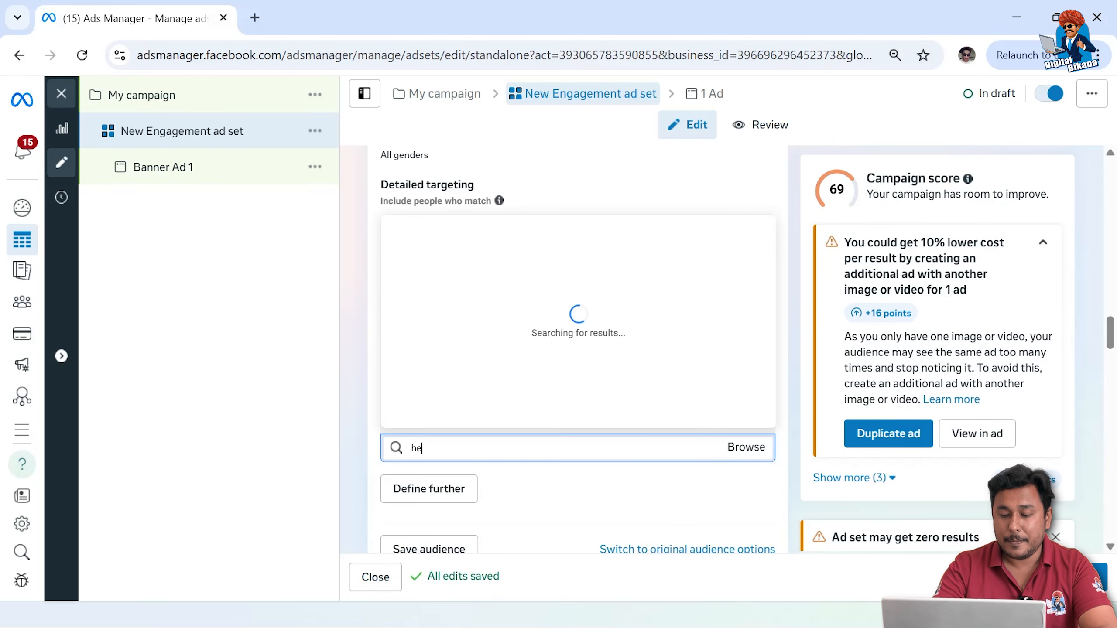
{"action": "type", "text": "althy life"}
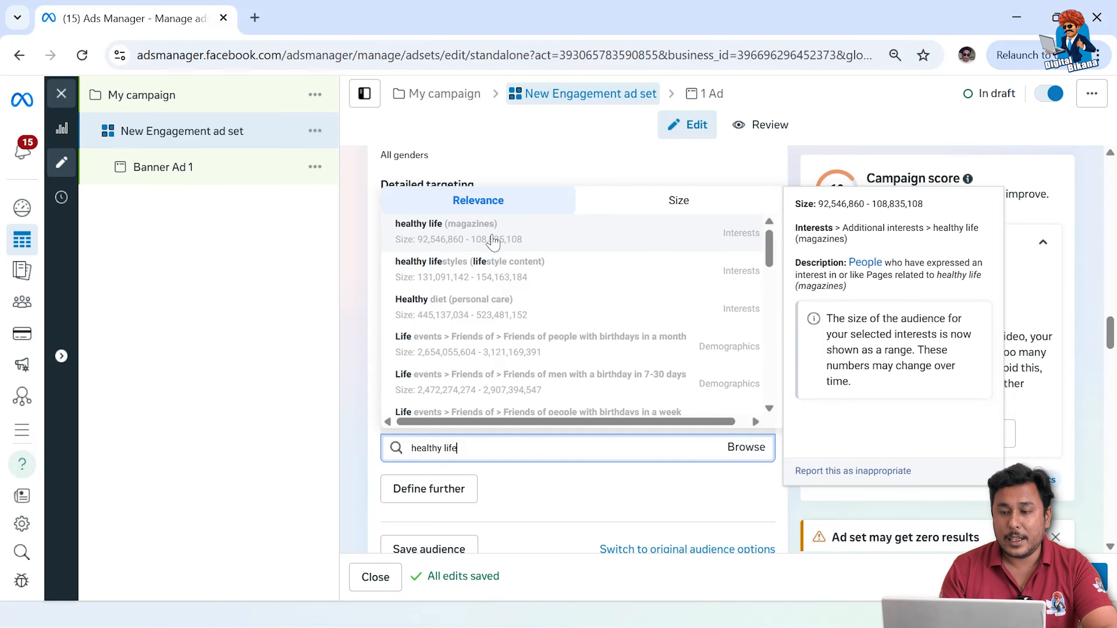
{"action": "left_click", "coordinate": [478, 275]}
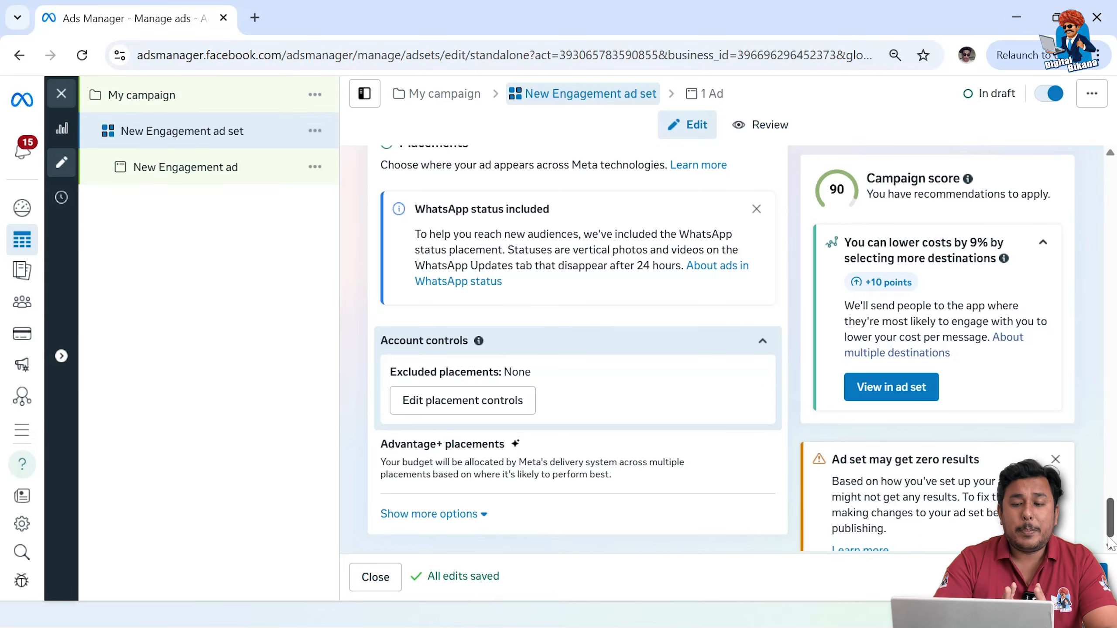
Step: Edit the ad set's Advantage+ placements and switch them to Manual placements
{"action": "scroll", "coordinate": [1111, 542], "scroll_direction": "up", "scroll_amount": 1}
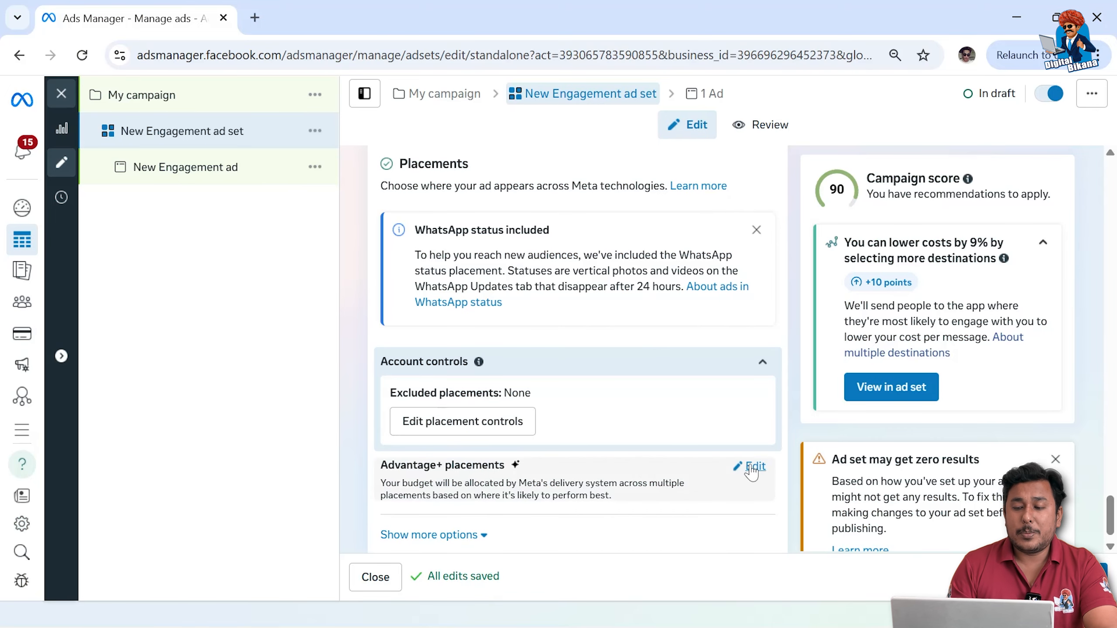
{"action": "left_click", "coordinate": [755, 467]}
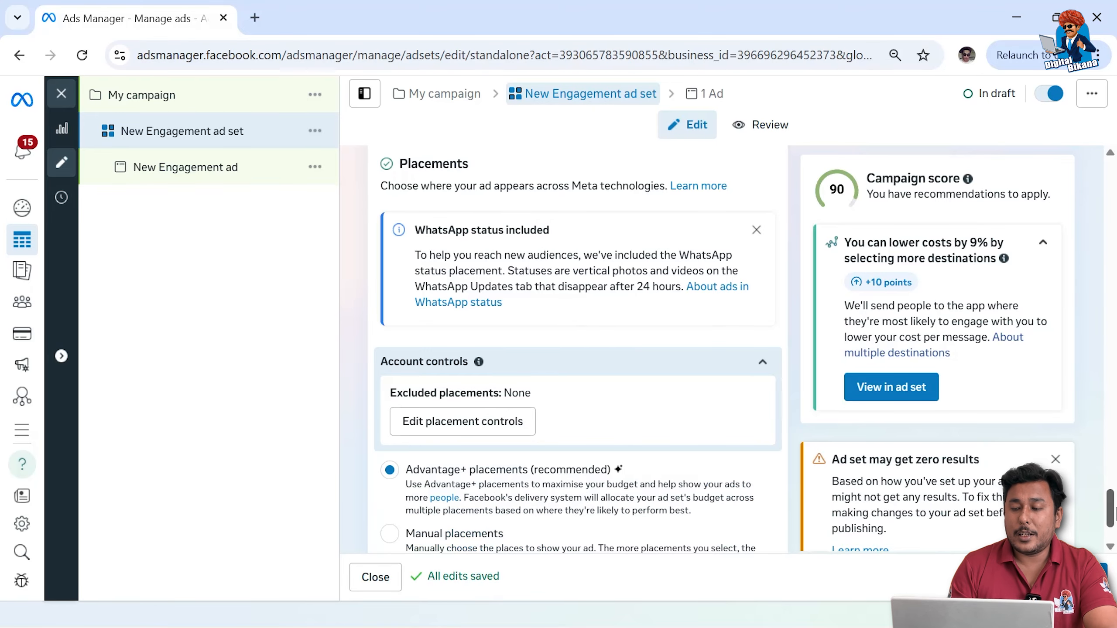
{"action": "scroll", "coordinate": [391, 426], "scroll_direction": "down", "scroll_amount": 2}
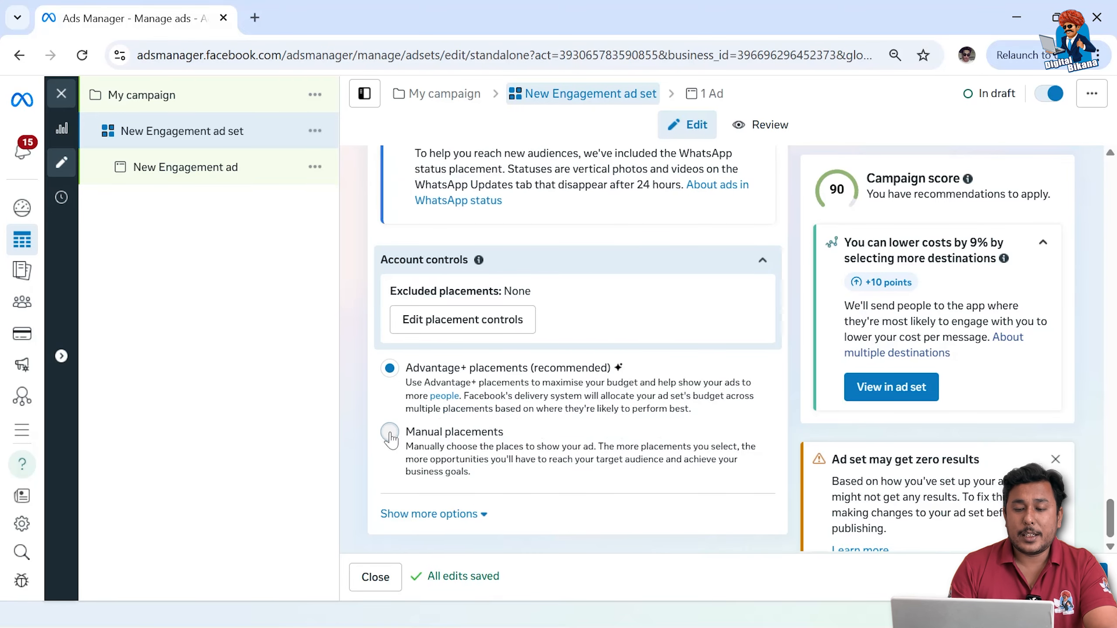
{"action": "left_click", "coordinate": [497, 442]}
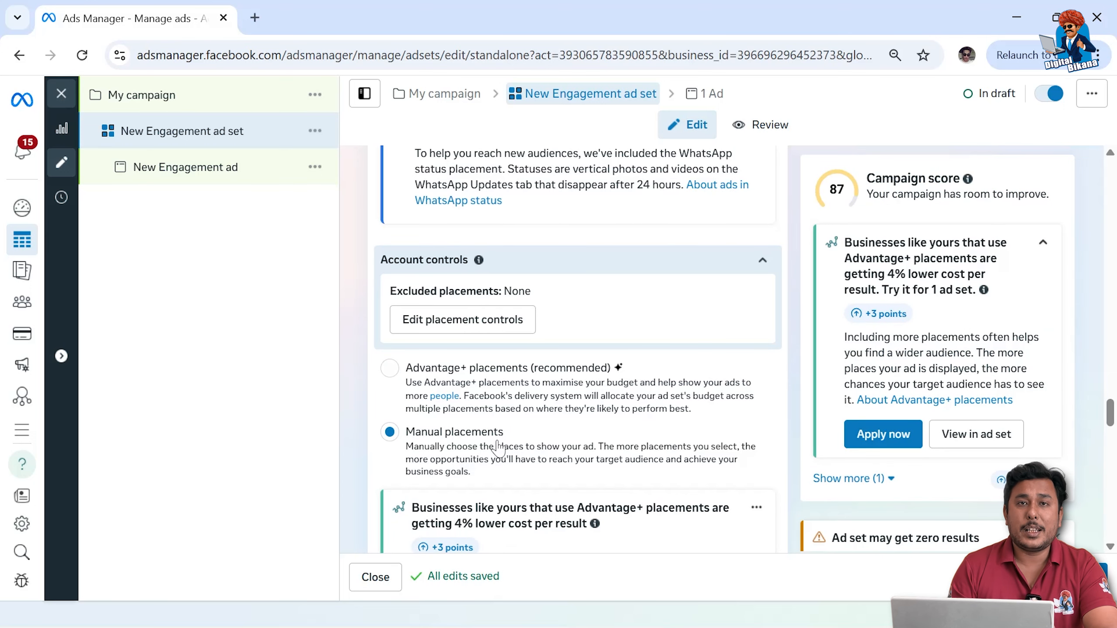
Step: Exclude the Messenger and Audience Network platforms from the manual placements
{"action": "left_click_drag", "start_coordinate": [1110, 415], "coordinate": [1110, 425]}
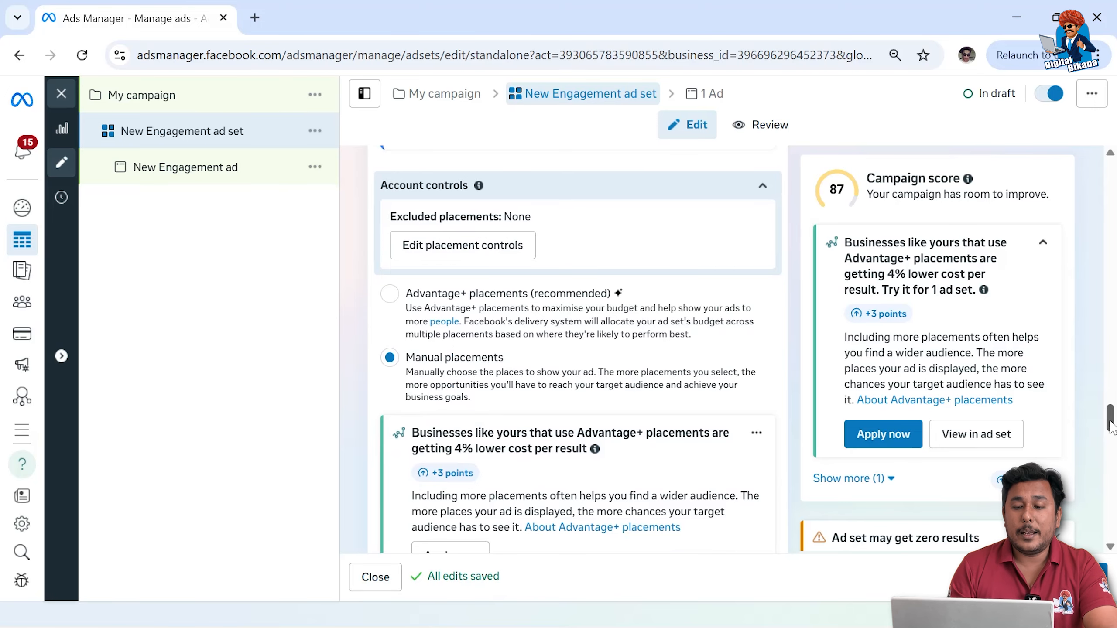
{"action": "left_click_drag", "start_coordinate": [1110, 425], "coordinate": [1110, 445]}
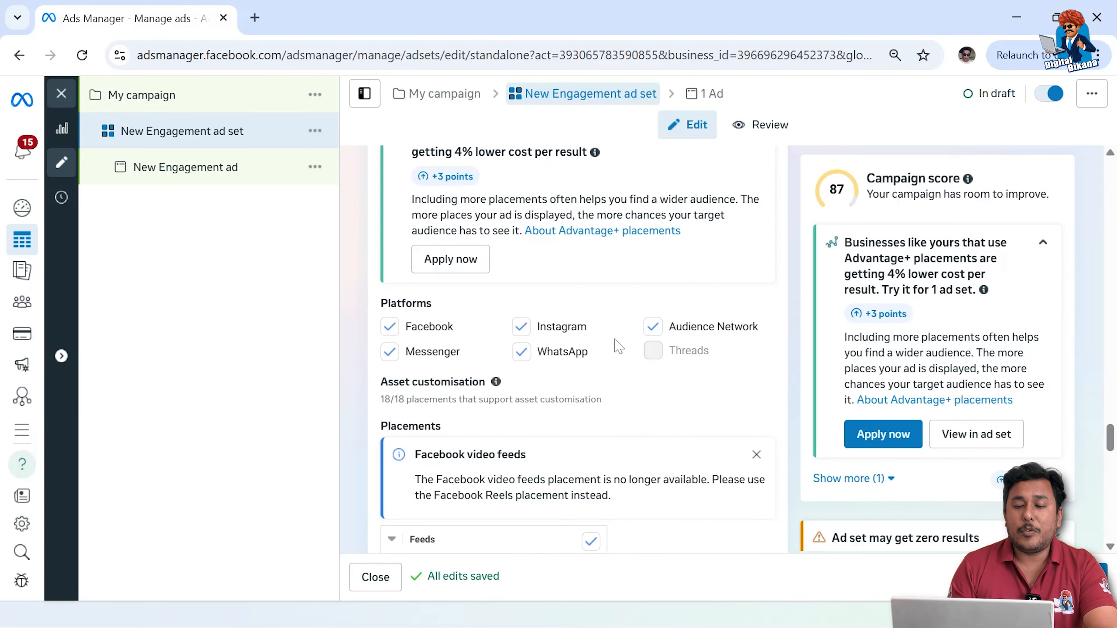
{"action": "left_click", "coordinate": [390, 355]}
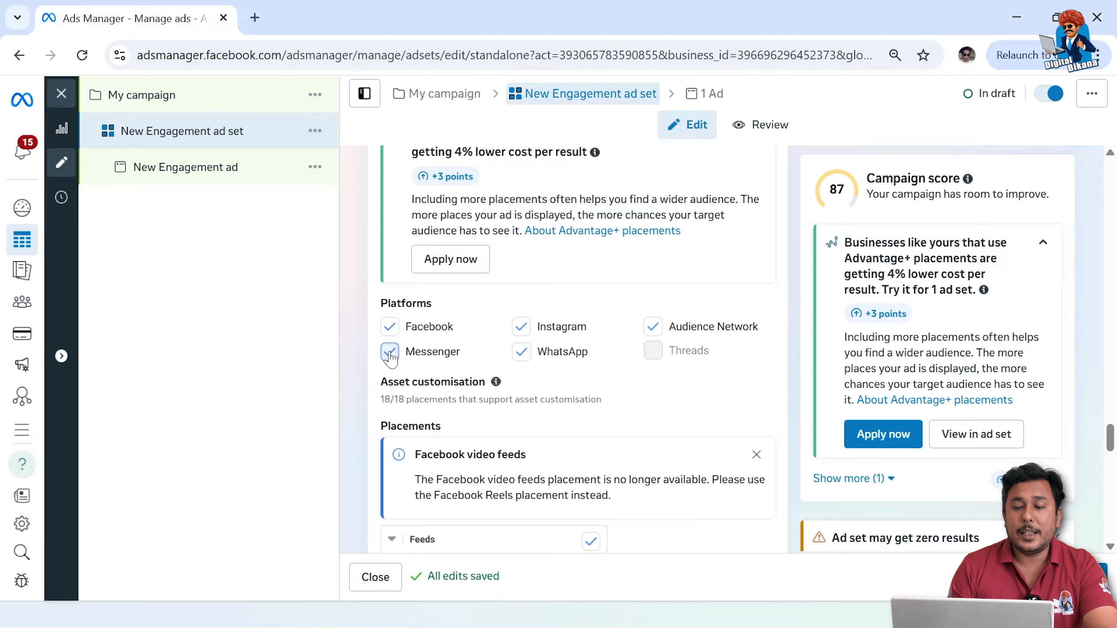
{"action": "left_click", "coordinate": [654, 328]}
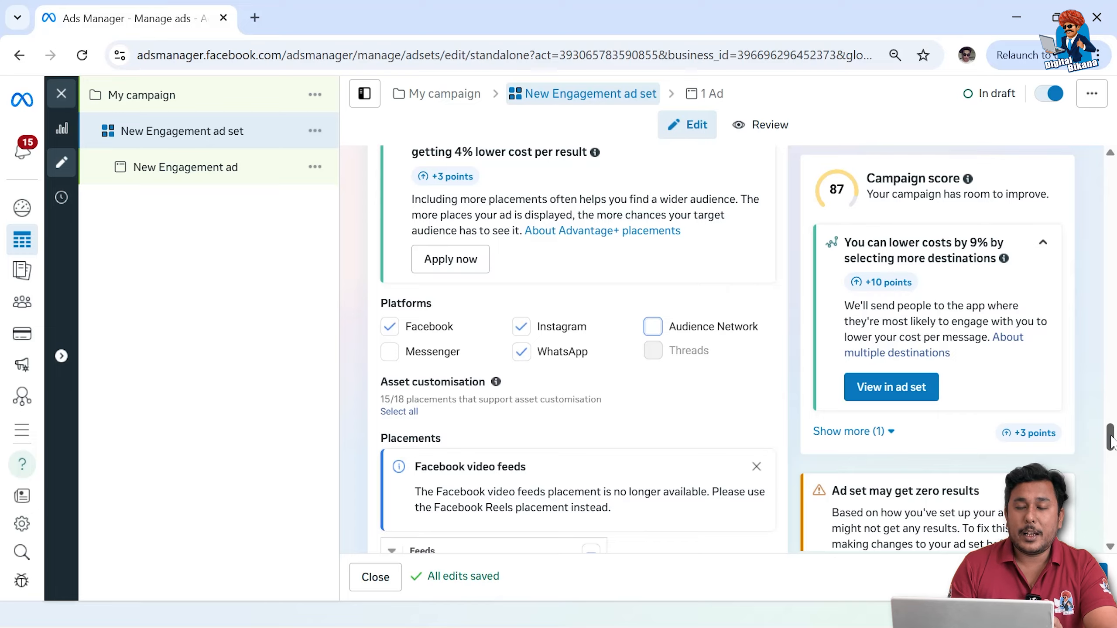
Step: Deselect Instagram Explore home, Facebook notifications and Facebook Marketplace among the Feeds placements
{"action": "left_click_drag", "start_coordinate": [1112, 441], "coordinate": [1112, 467]}
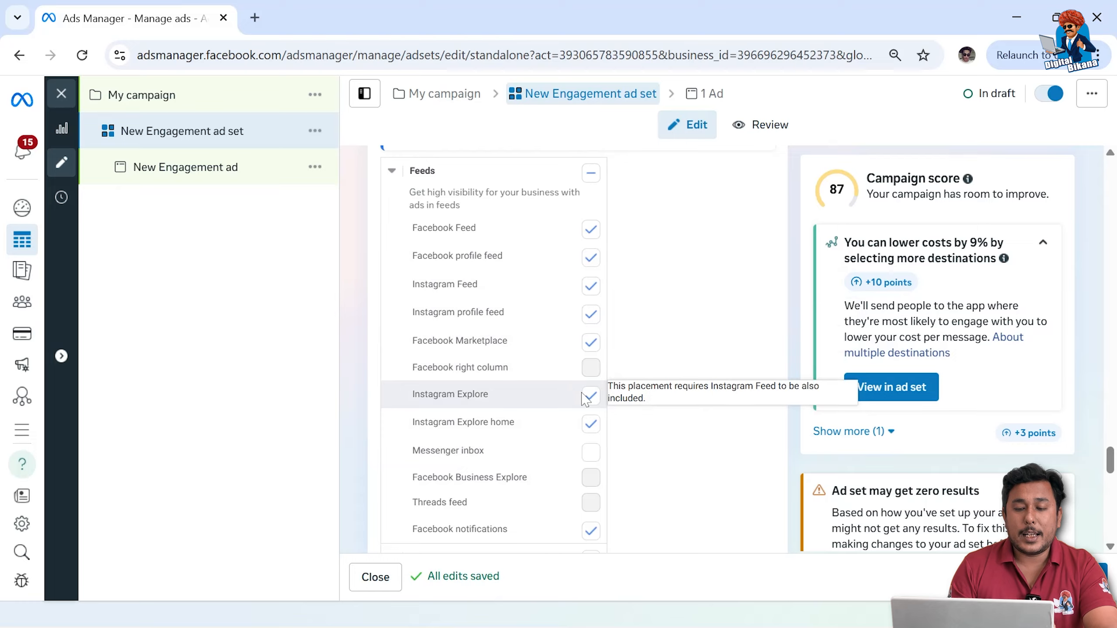
{"action": "left_click", "coordinate": [592, 424]}
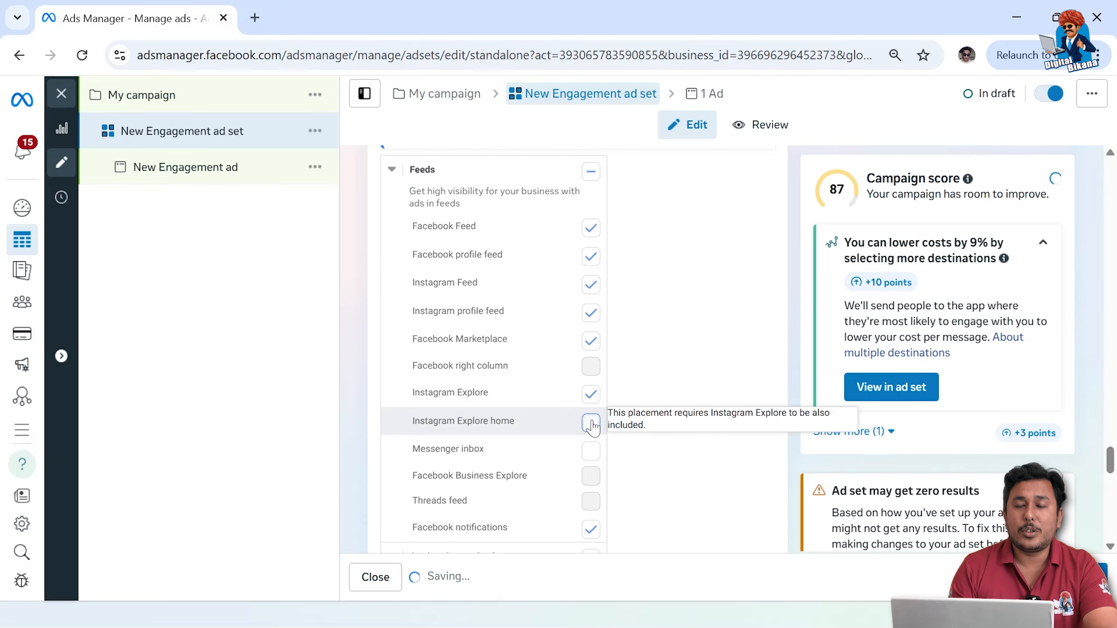
{"action": "left_click", "coordinate": [590, 533]}
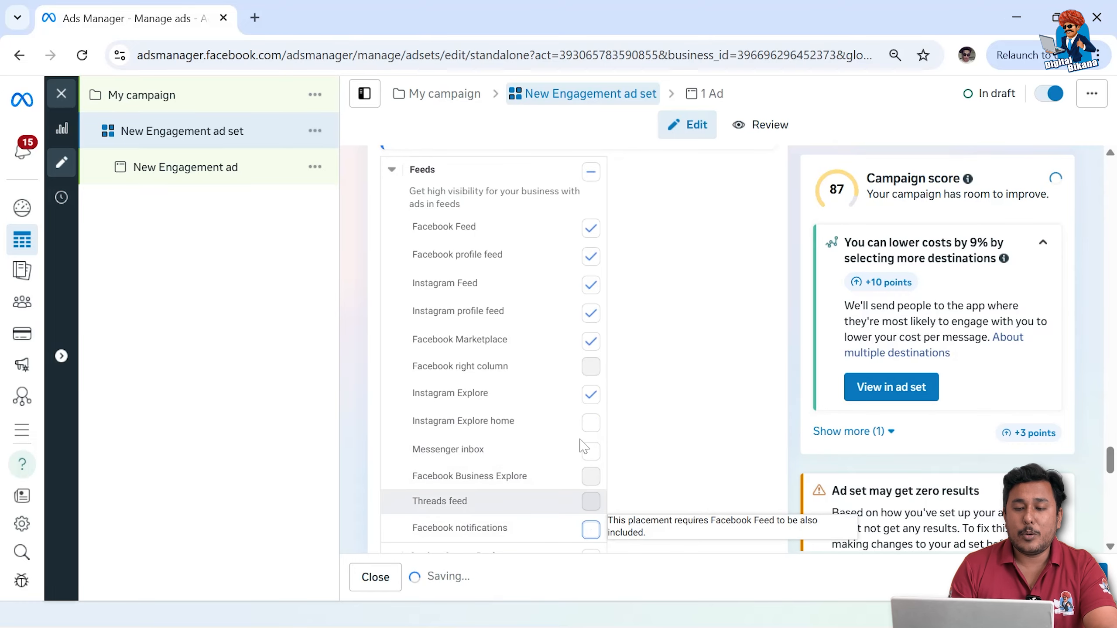
{"action": "left_click", "coordinate": [592, 343]}
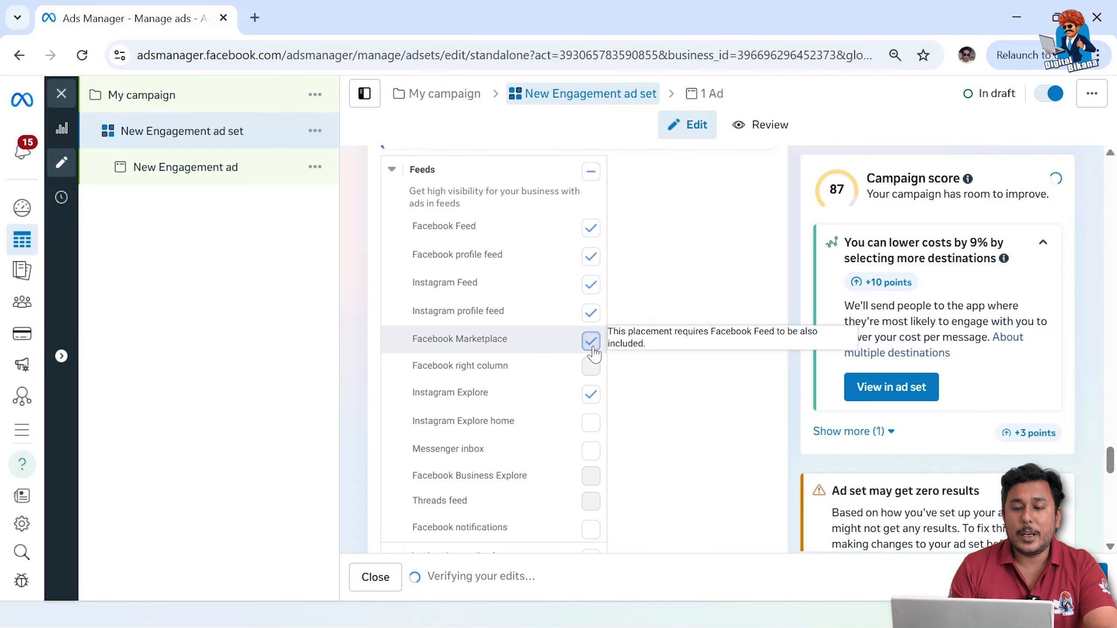
{"action": "left_click", "coordinate": [592, 344]}
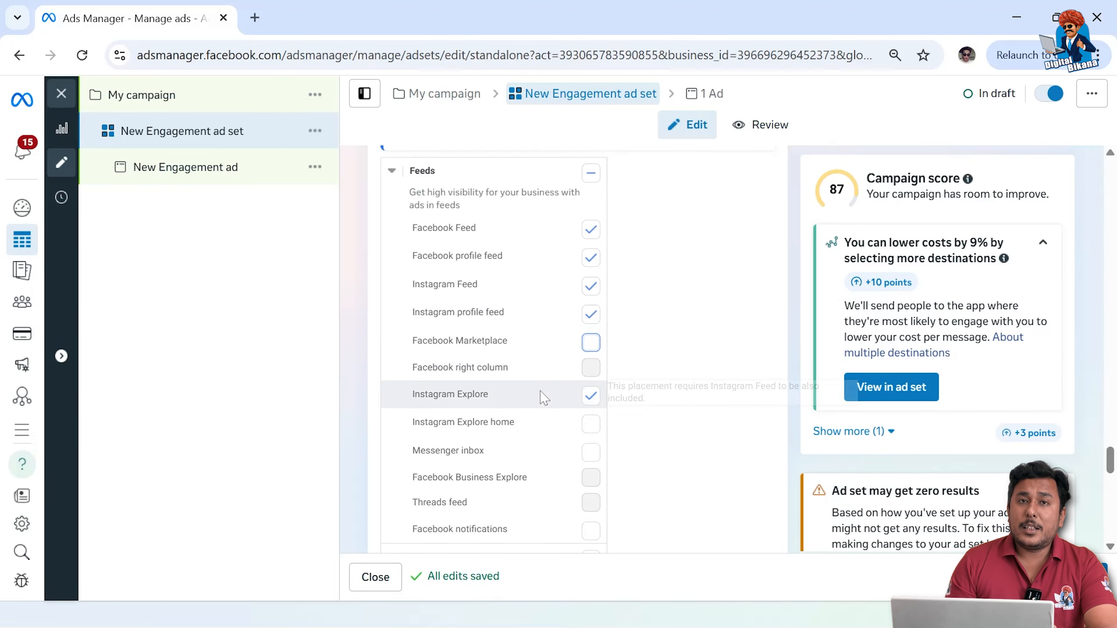
Step: Keep the Stories, Status, Reels placements and deselect In-stream ads for reels and Search results
{"action": "left_click_drag", "start_coordinate": [1114, 461], "coordinate": [1115, 488]}
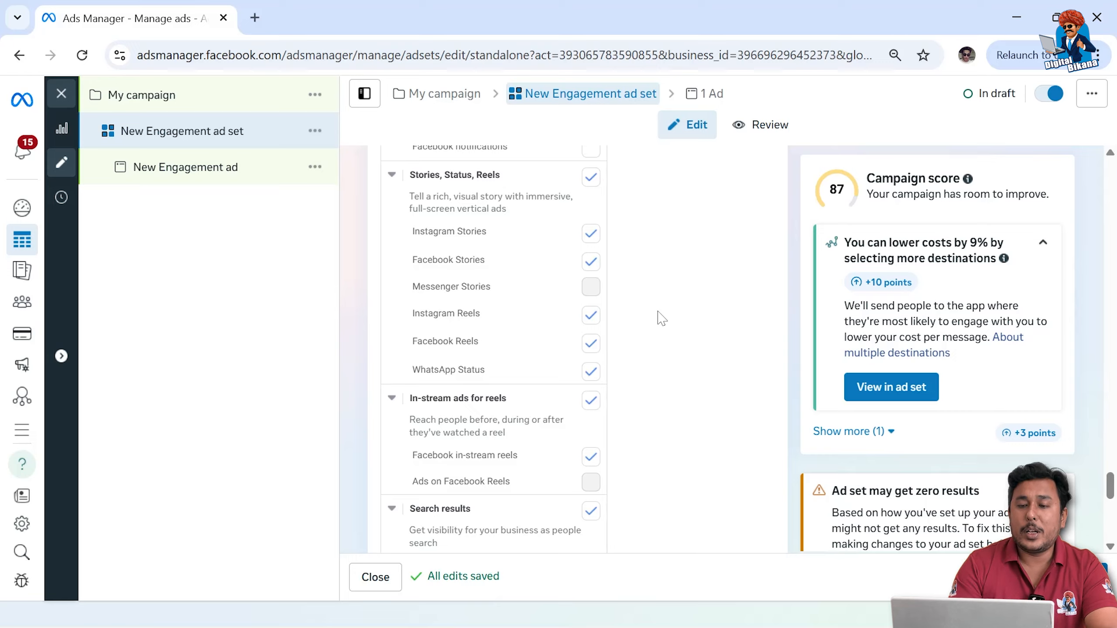
{"action": "left_click", "coordinate": [591, 231]}
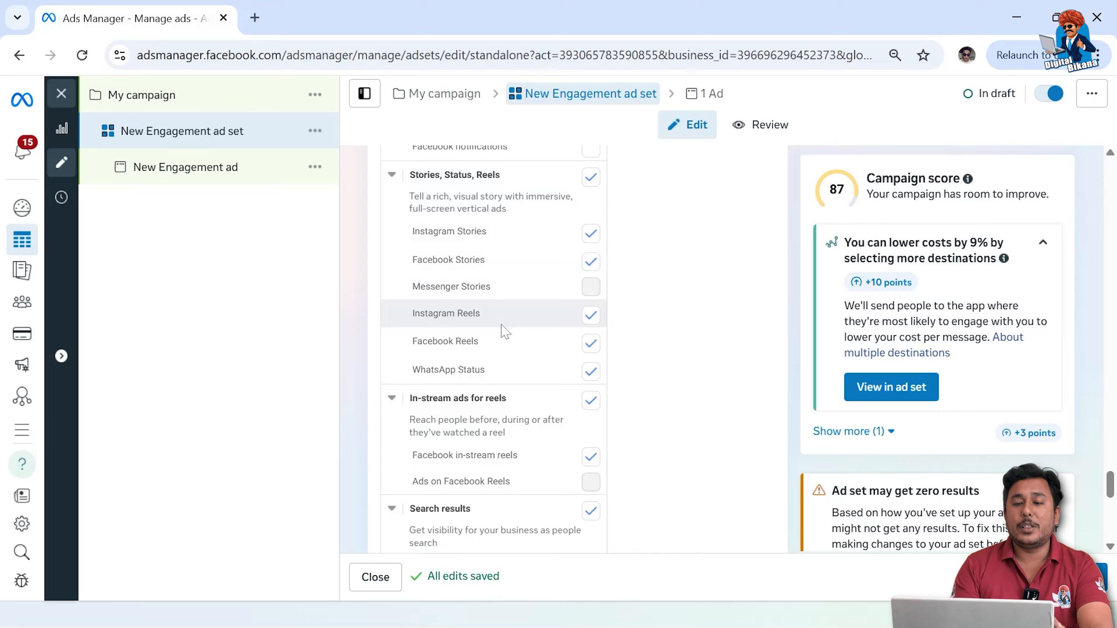
{"action": "left_click", "coordinate": [591, 401]}
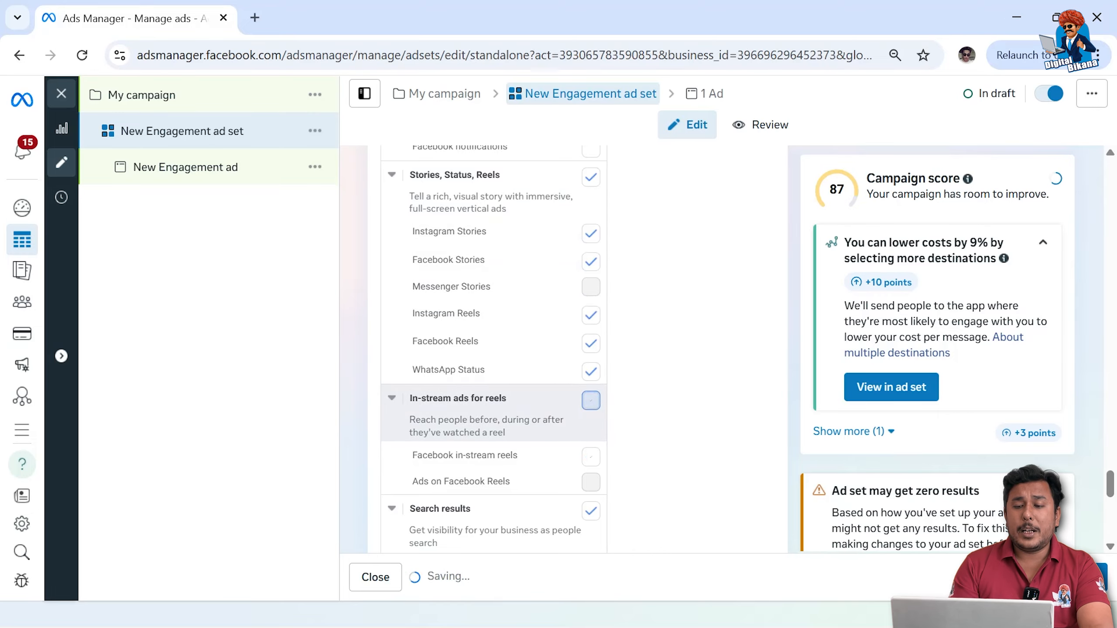
{"action": "left_click", "coordinate": [582, 512]}
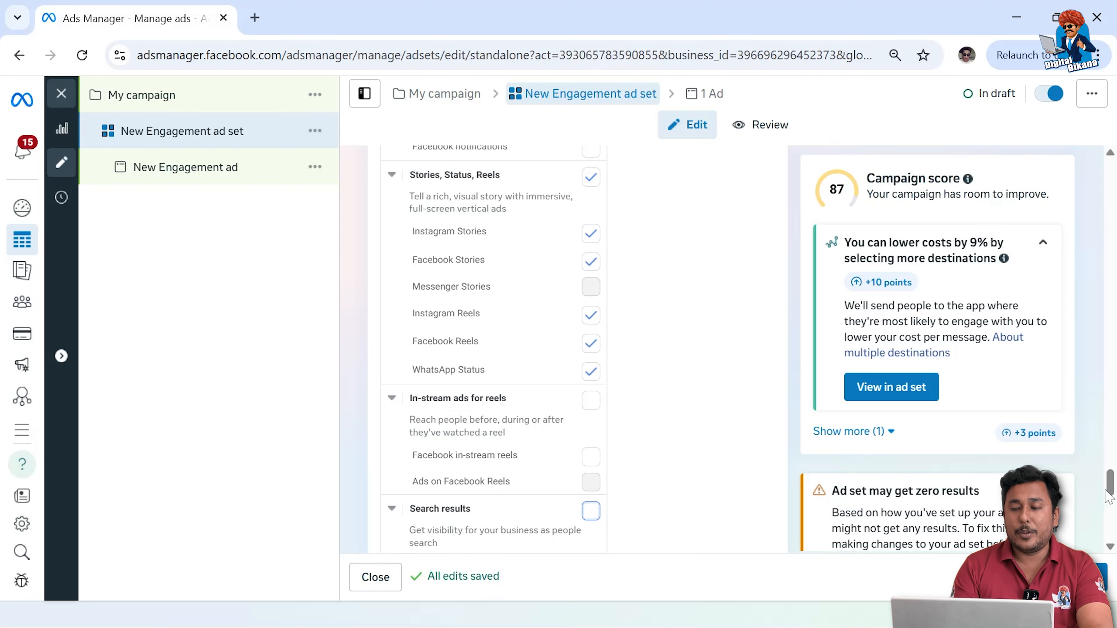
Step: Continue to the ad, name it Banner Ad 1 and check its identity profiles
{"action": "left_click_drag", "start_coordinate": [1114, 490], "coordinate": [1114, 533]}
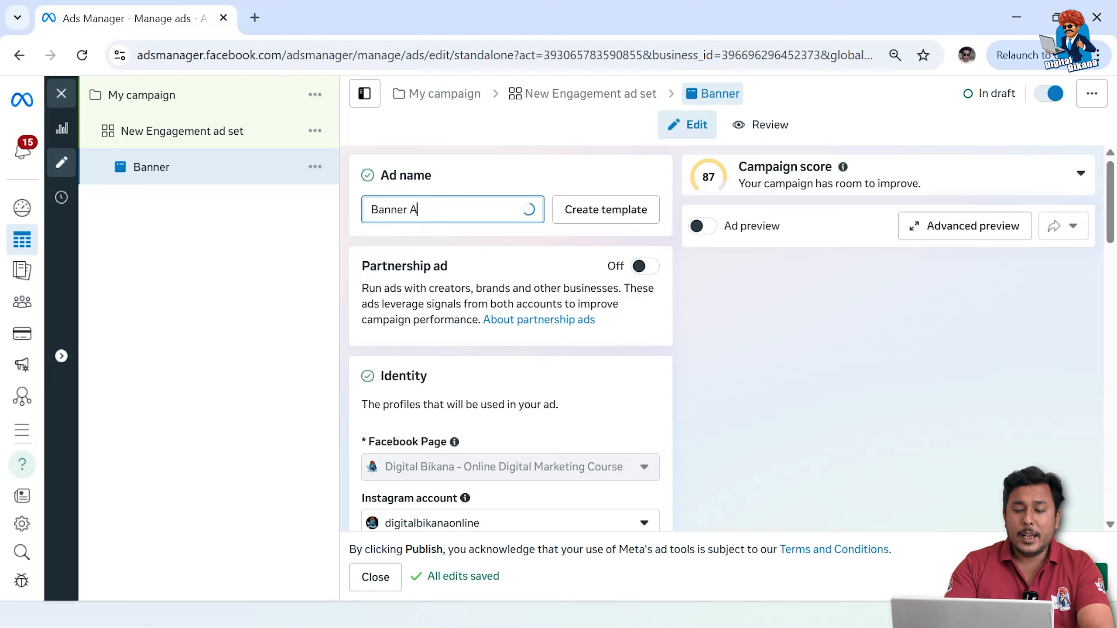
{"action": "type", "text": "Ad 1"}
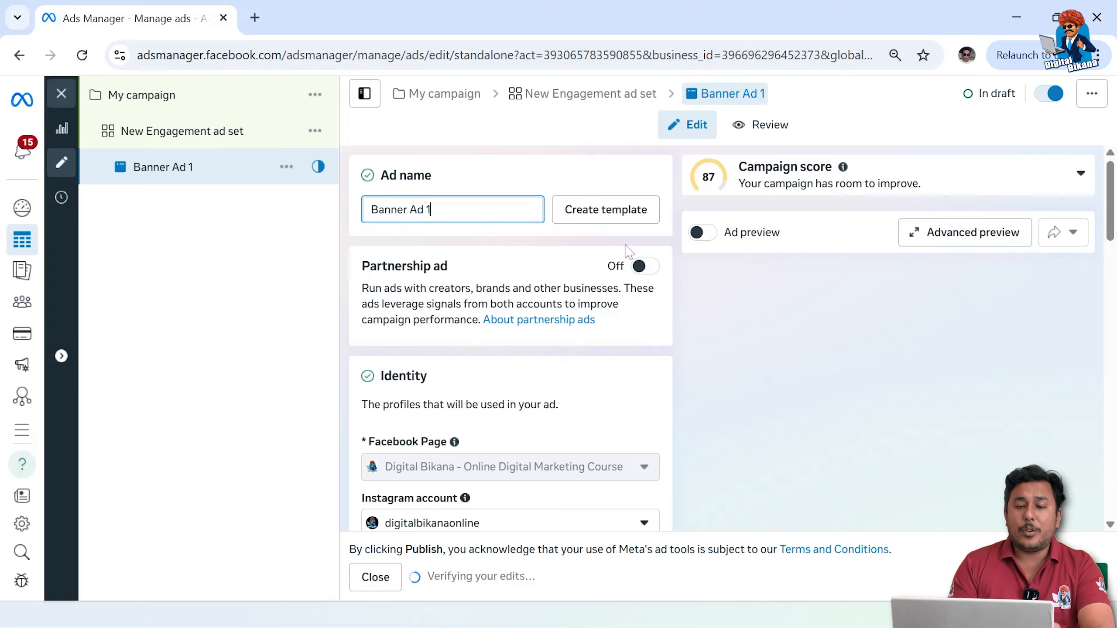
{"action": "left_click_drag", "start_coordinate": [1114, 200], "coordinate": [1114, 240]}
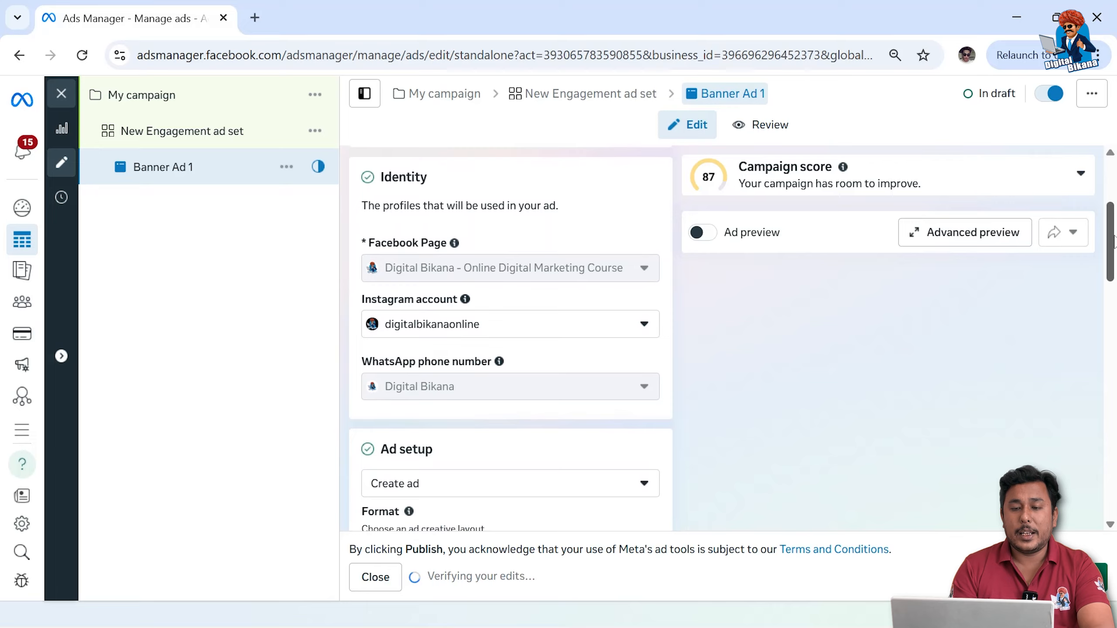
{"action": "mouse_move", "coordinate": [605, 270]}
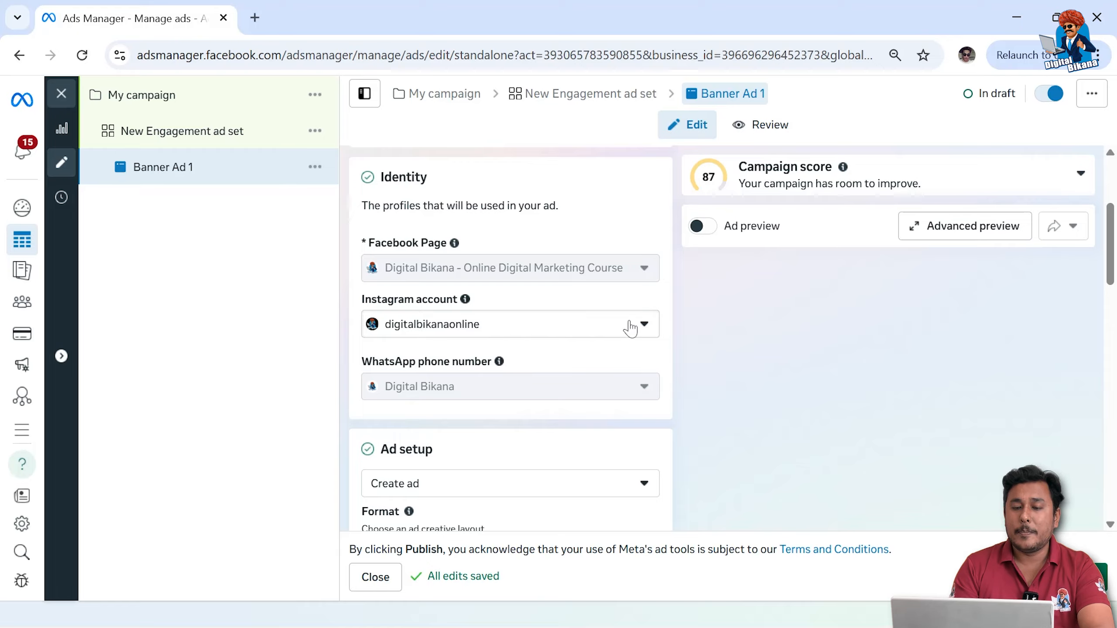
Step: Keep the ad setup on Create ad with the single image or video format, and turn off Multi-advertiser ads
{"action": "scroll", "coordinate": [1112, 303], "scroll_direction": "down", "scroll_amount": 4}
{"action": "scroll", "coordinate": [1113, 304], "scroll_direction": "down", "scroll_amount": 1}
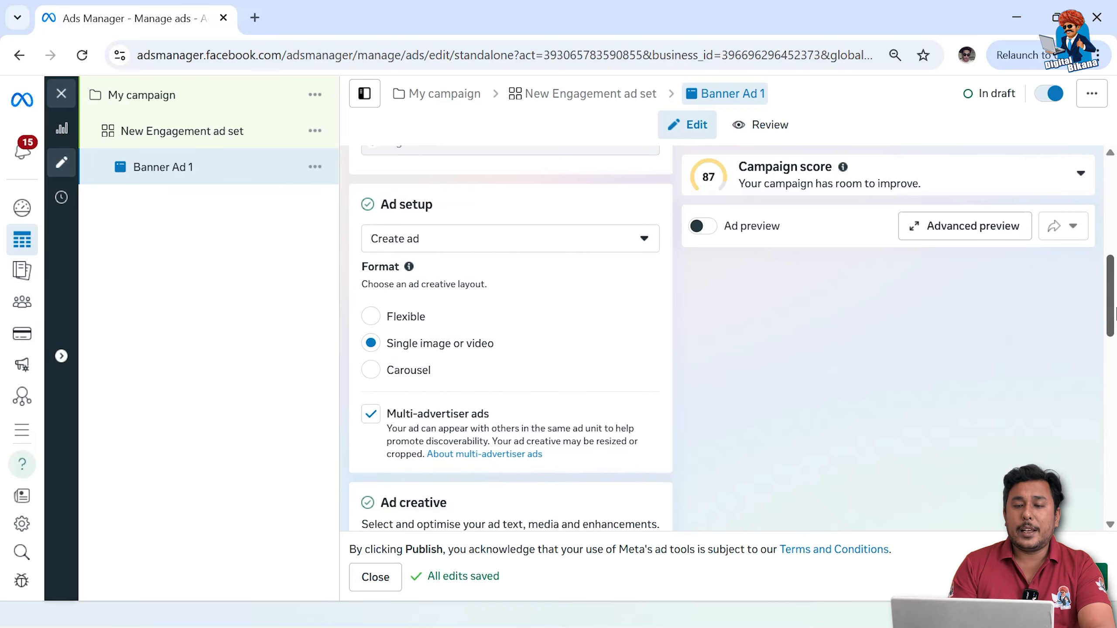
{"action": "left_click", "coordinate": [522, 254]}
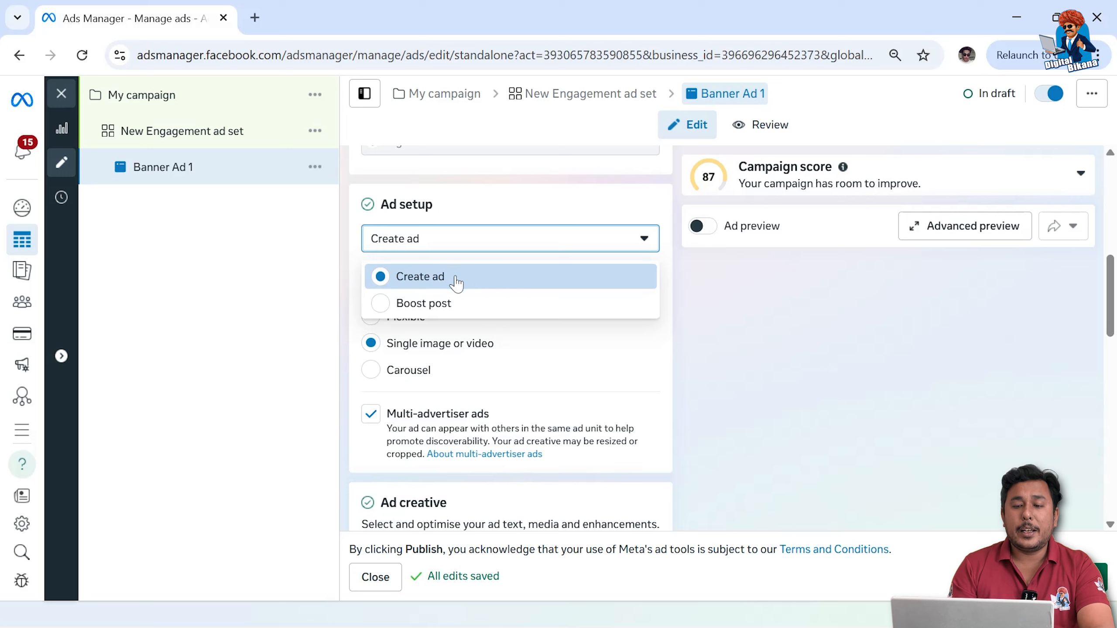
{"action": "left_click", "coordinate": [509, 215]}
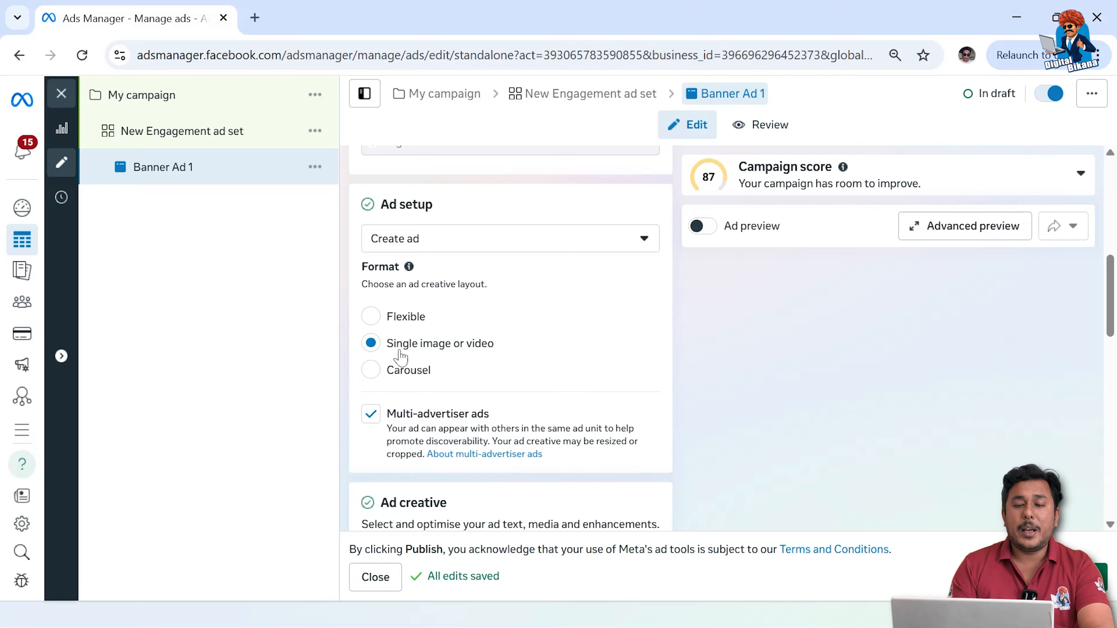
{"action": "left_click", "coordinate": [370, 416]}
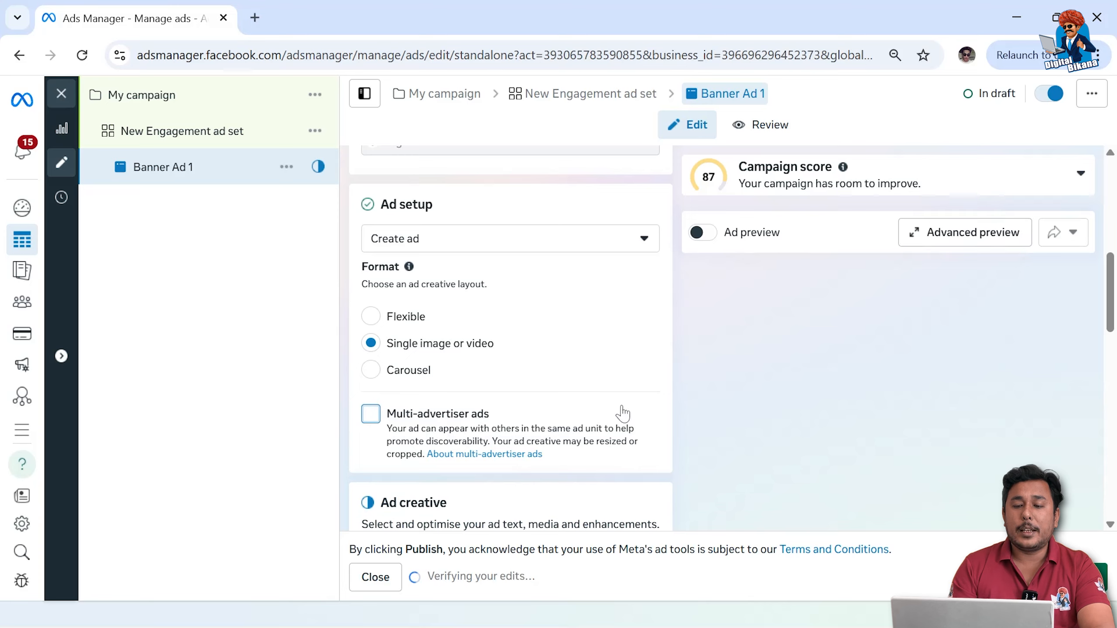
Step: Start setting up the ad creative as an image ad and look at the files available for upload
{"action": "left_click_drag", "start_coordinate": [1114, 301], "coordinate": [1115, 345]}
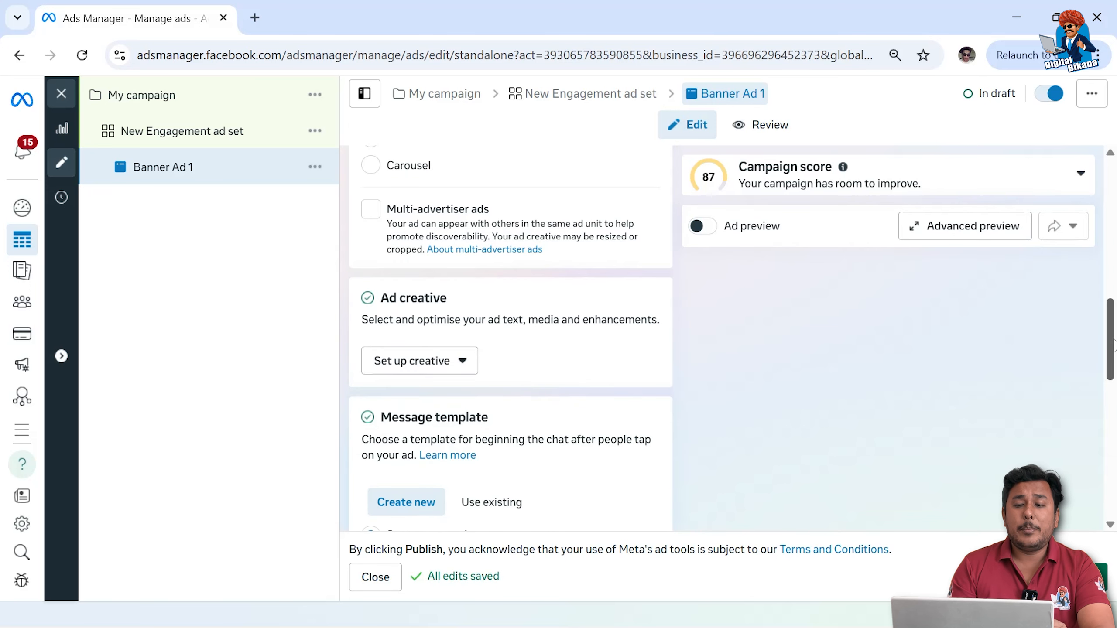
{"action": "scroll", "coordinate": [505, 303], "scroll_direction": "down", "scroll_amount": 2}
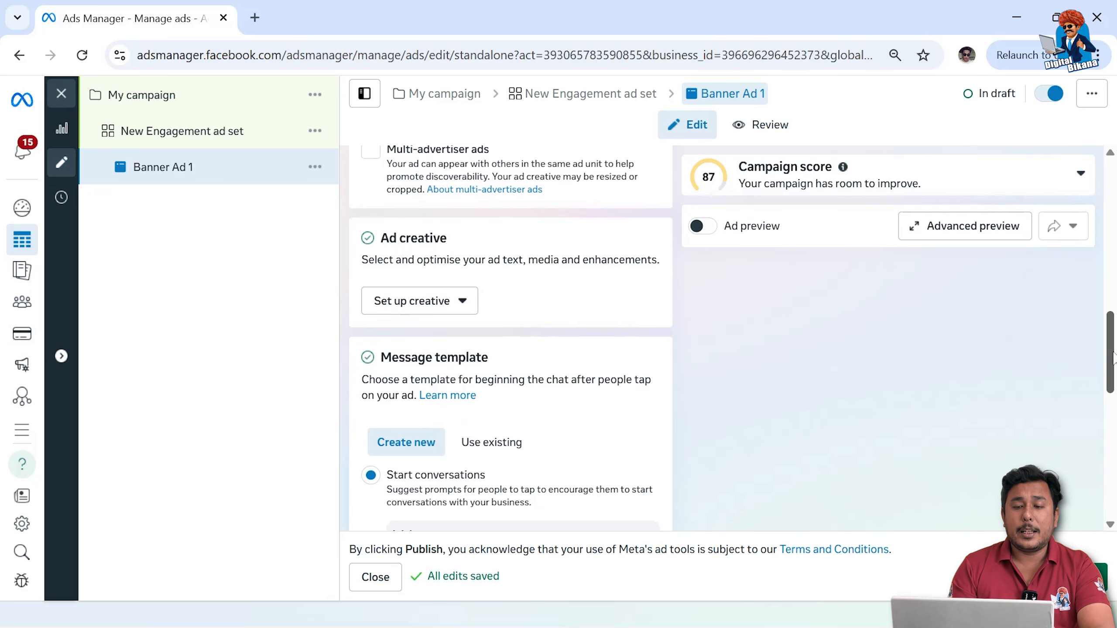
{"action": "left_click", "coordinate": [429, 307]}
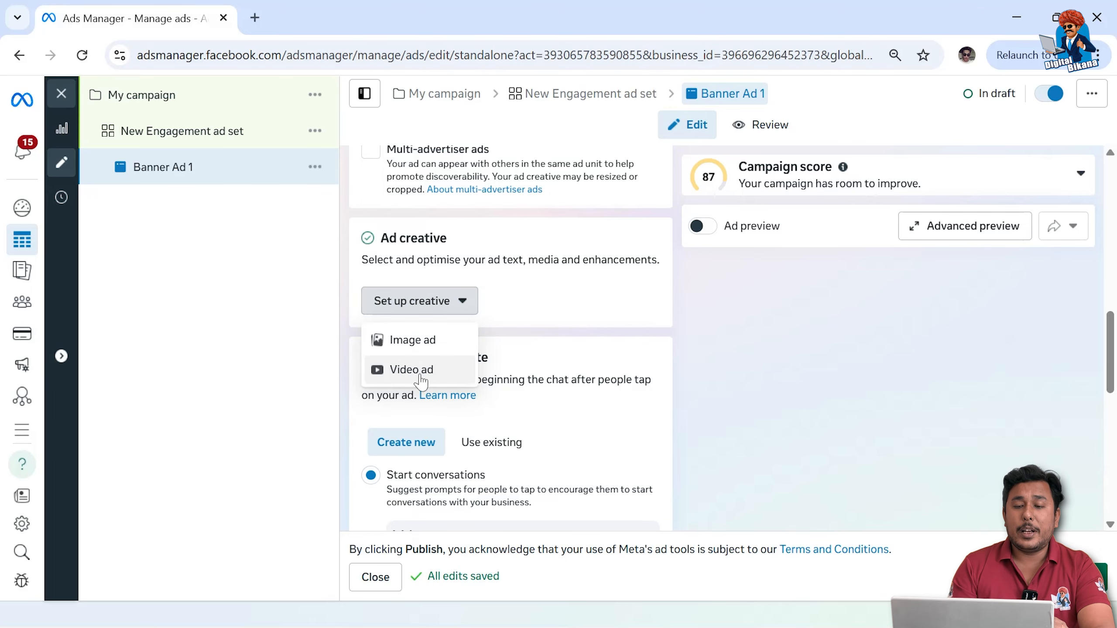
{"action": "left_click", "coordinate": [410, 348]}
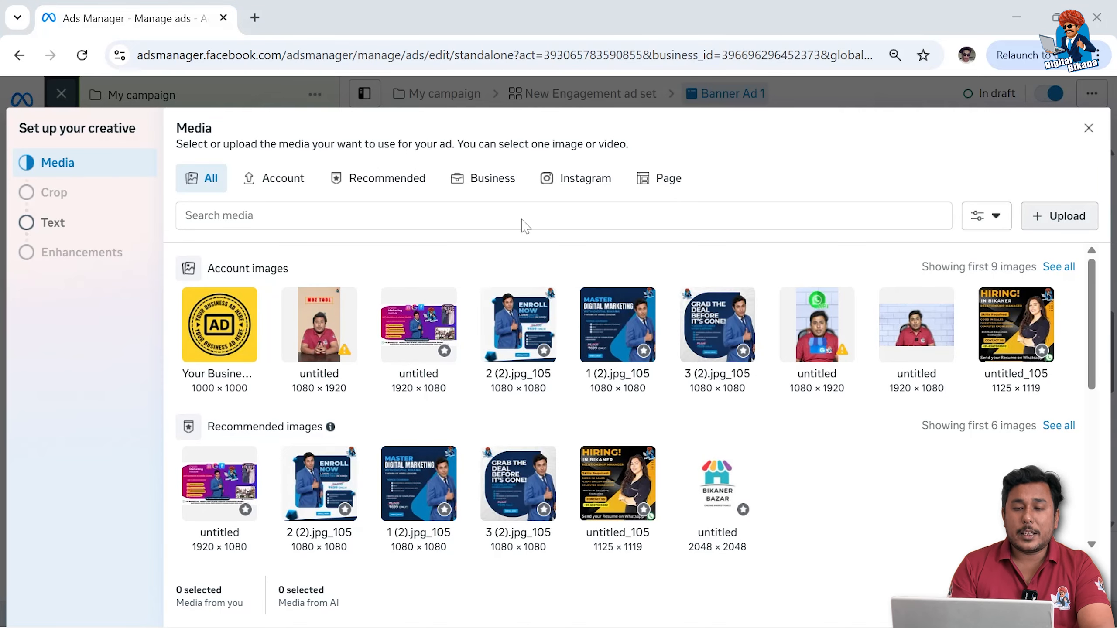
{"action": "left_click", "coordinate": [1046, 220]}
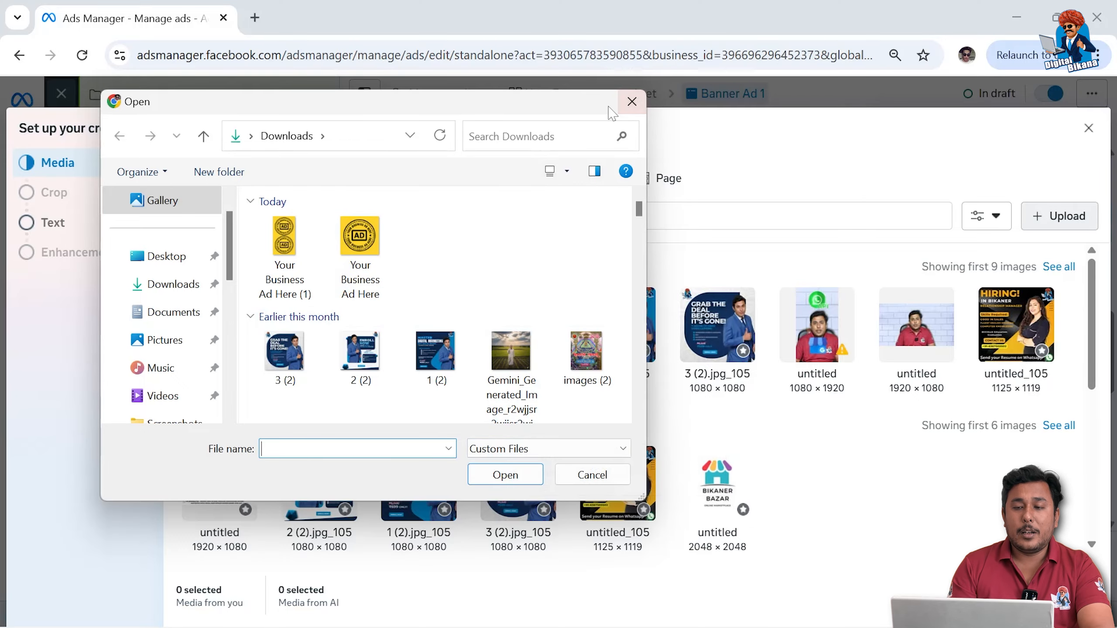
{"action": "left_click", "coordinate": [630, 105]}
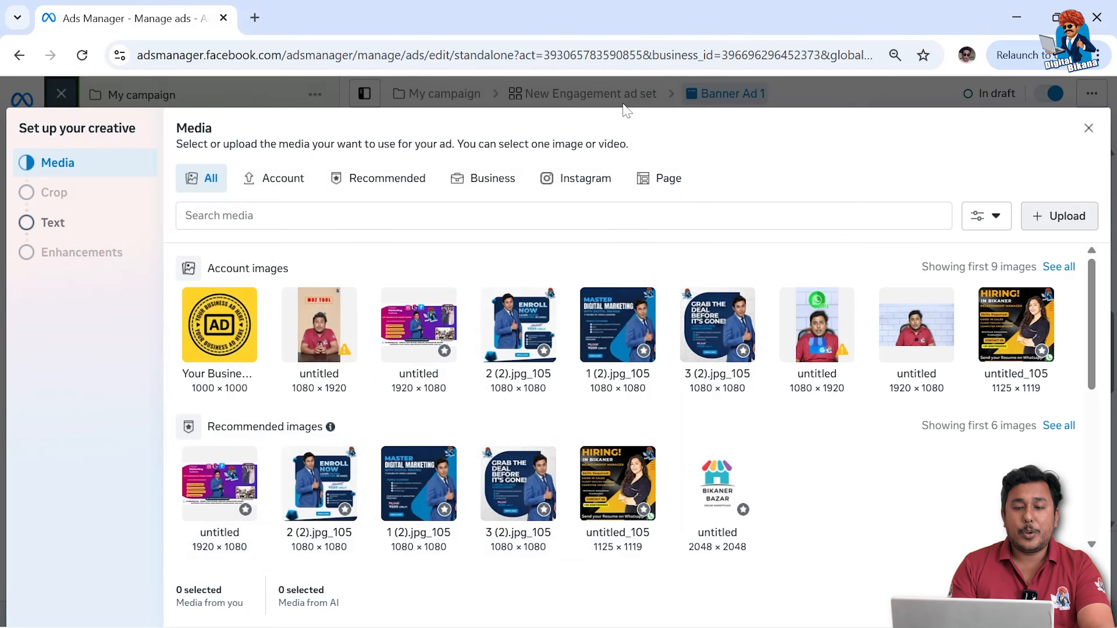
Step: Use the yellow Your Business Ad Here account image as the ad's media and look over its square and vertical crops
{"action": "left_click", "coordinate": [220, 337]}
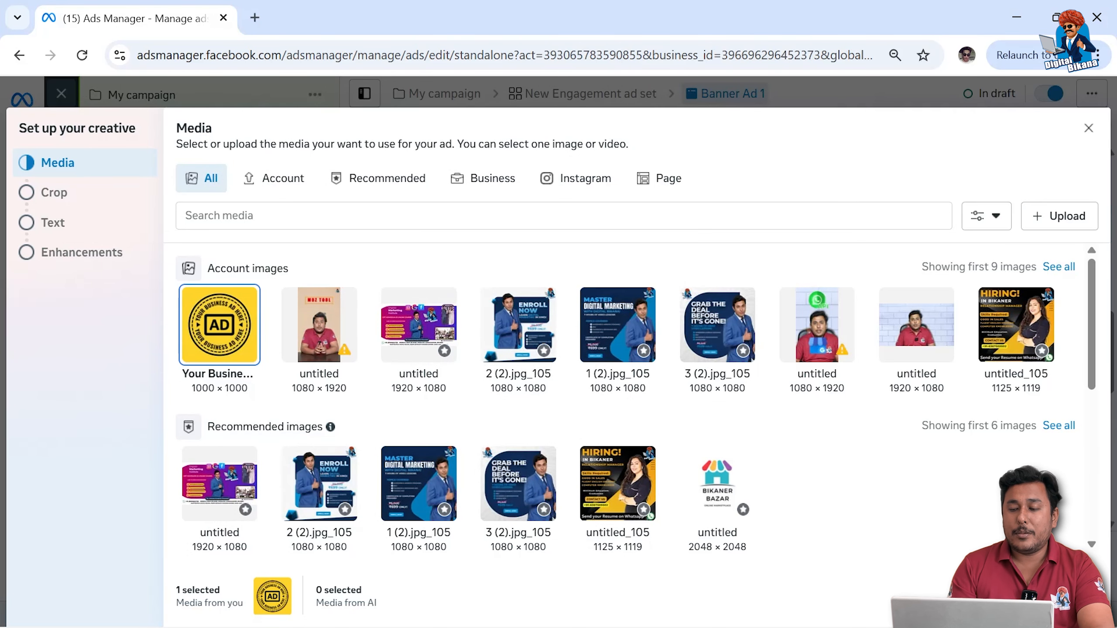
{"action": "left_click", "coordinate": [1076, 596]}
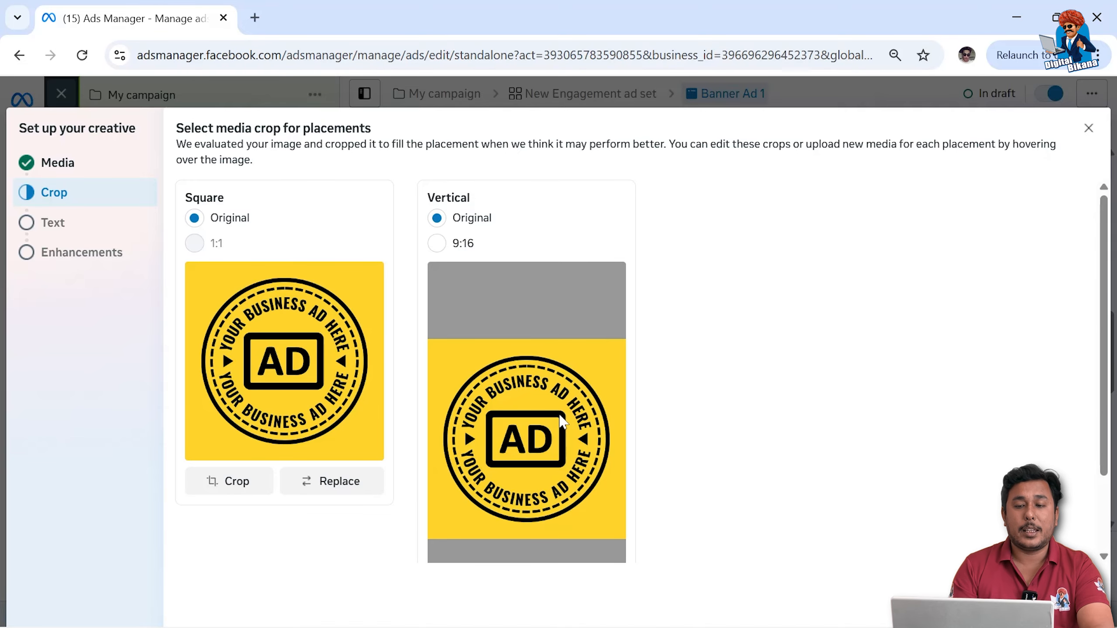
{"action": "scroll", "coordinate": [714, 412], "scroll_direction": "down", "scroll_amount": 2}
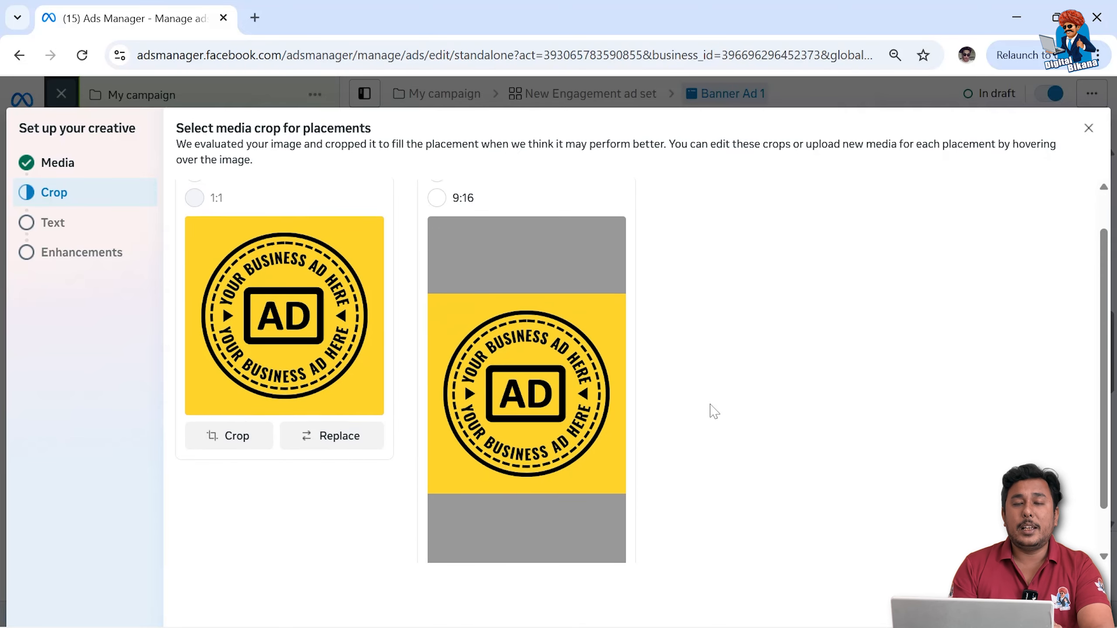
{"action": "scroll", "coordinate": [714, 412], "scroll_direction": "down", "scroll_amount": 1}
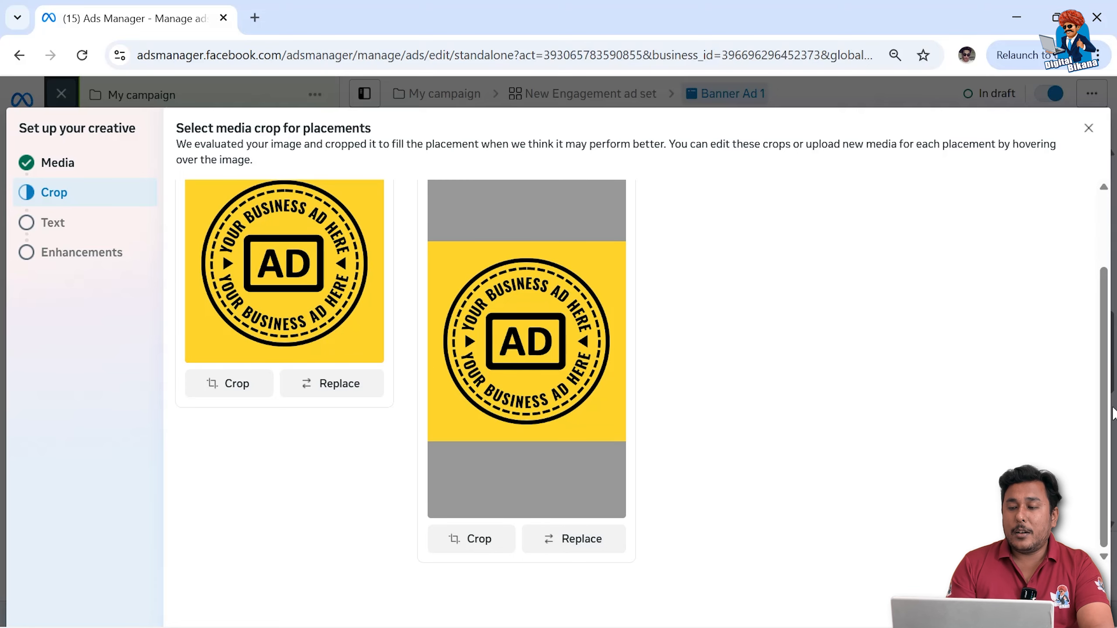
Step: Keep the original square and vertical crops, continue to the ad text and check the primary text, headline and call-to-action options
{"action": "left_click_drag", "start_coordinate": [1112, 414], "coordinate": [1110, 335]}
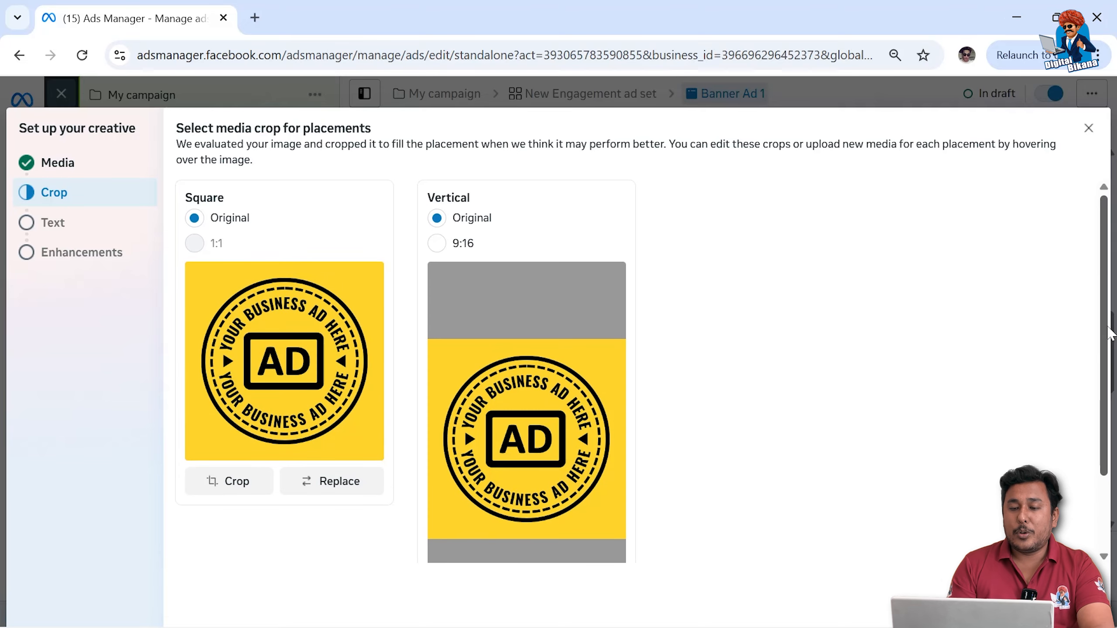
{"action": "left_click", "coordinate": [1073, 605]}
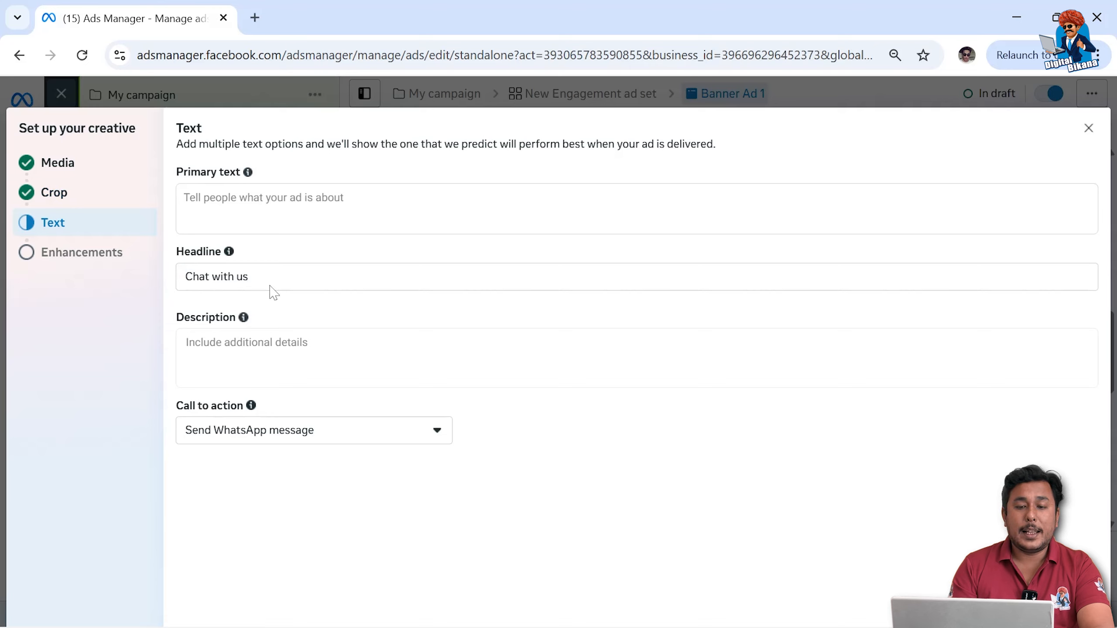
{"action": "left_click", "coordinate": [248, 277]}
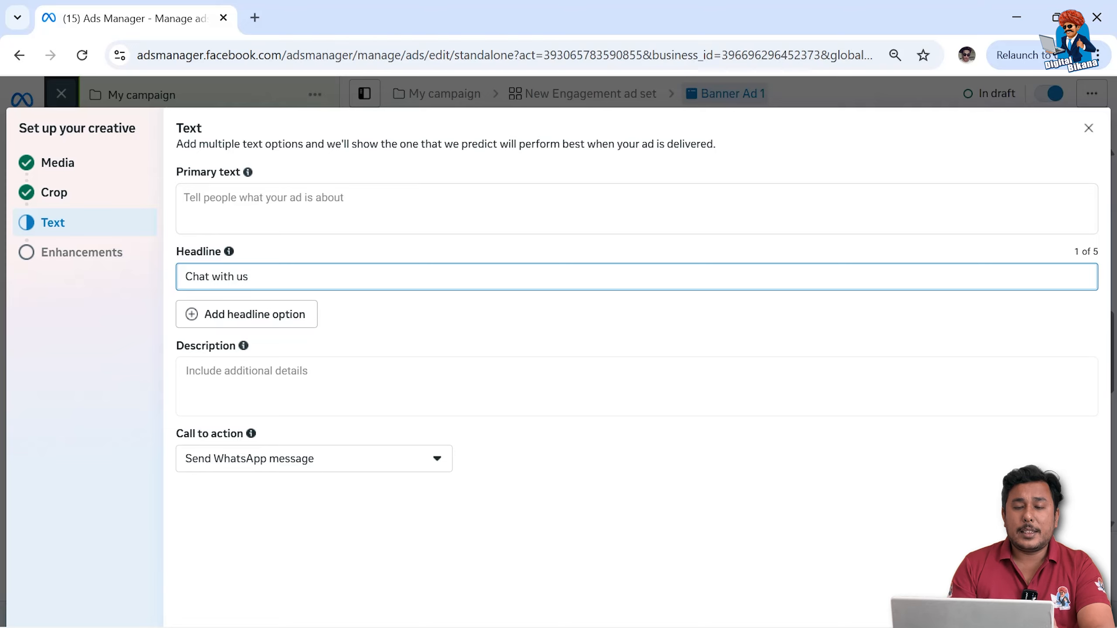
{"action": "left_click", "coordinate": [264, 203]}
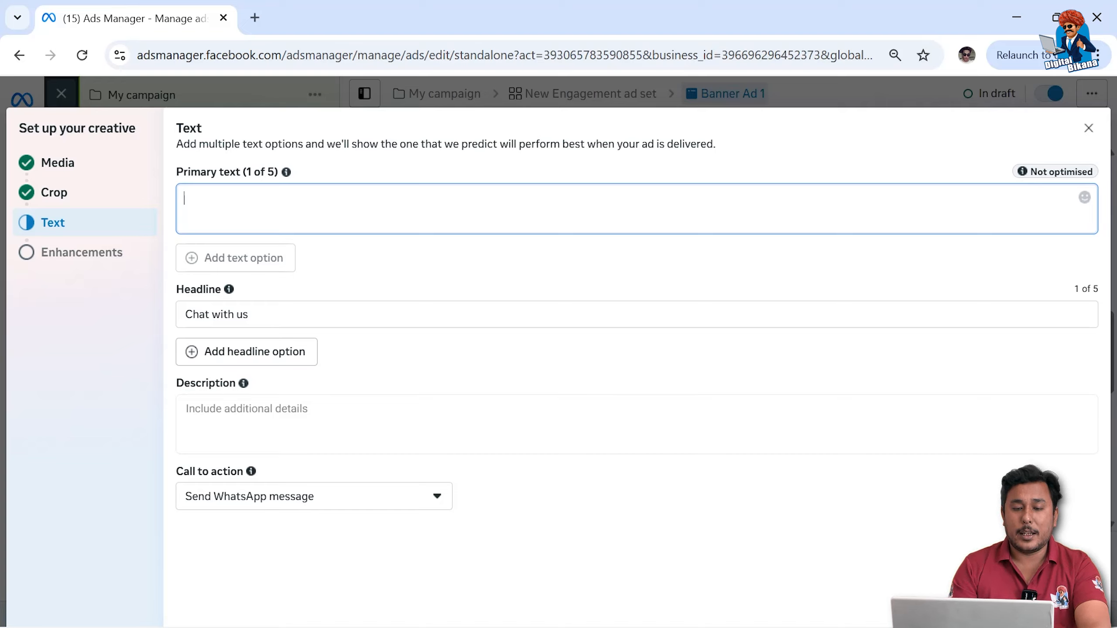
{"action": "left_click", "coordinate": [381, 511]}
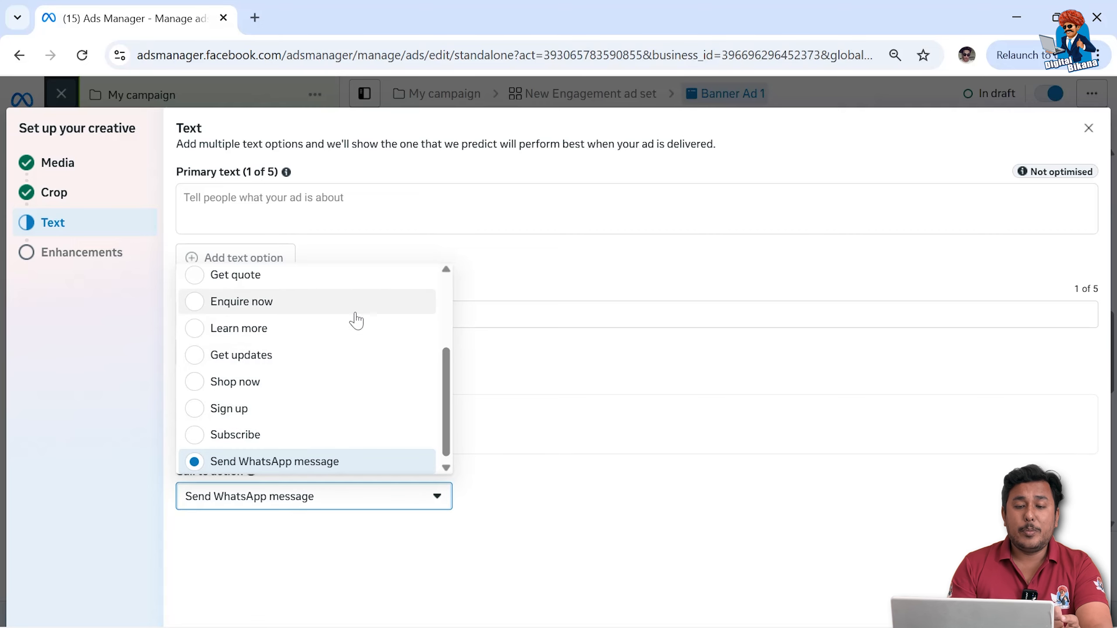
{"action": "left_click", "coordinate": [674, 488]}
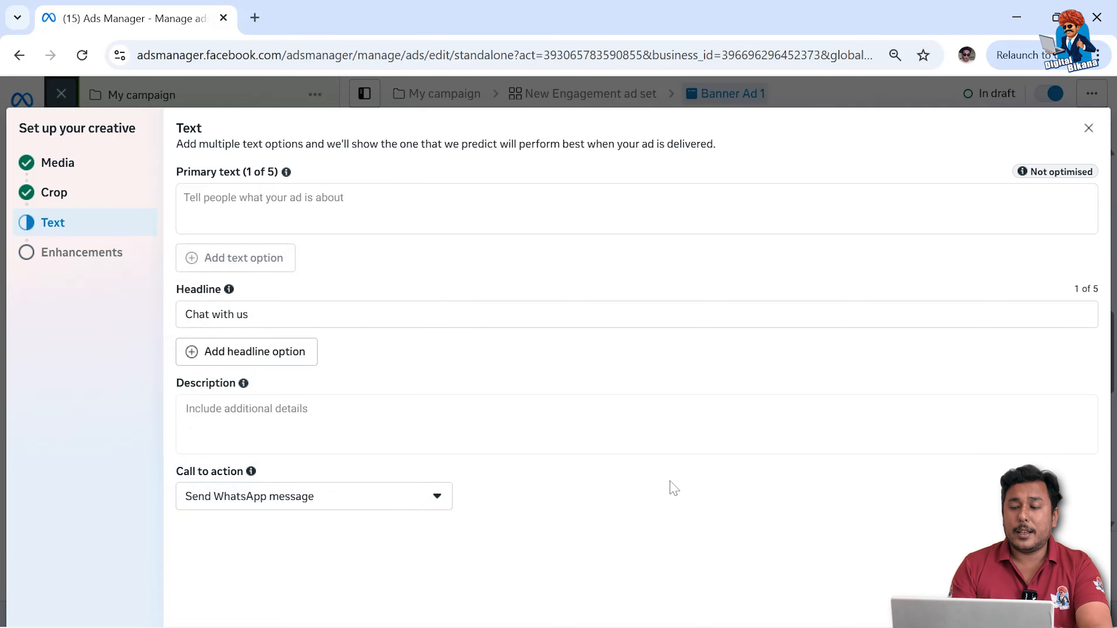
Step: Turn off the Text improvements, Add music, Visual touch-ups, Add overlays and Add animation enhancements and finish the creative setup
{"action": "left_click", "coordinate": [1072, 604]}
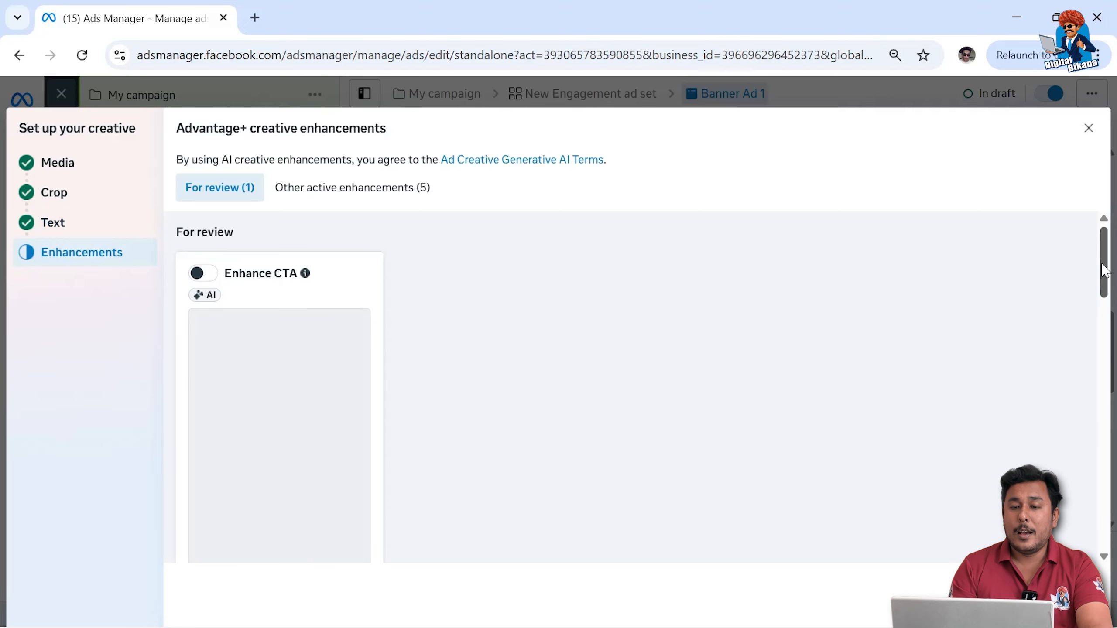
{"action": "left_click_drag", "start_coordinate": [1104, 274], "coordinate": [1110, 382]}
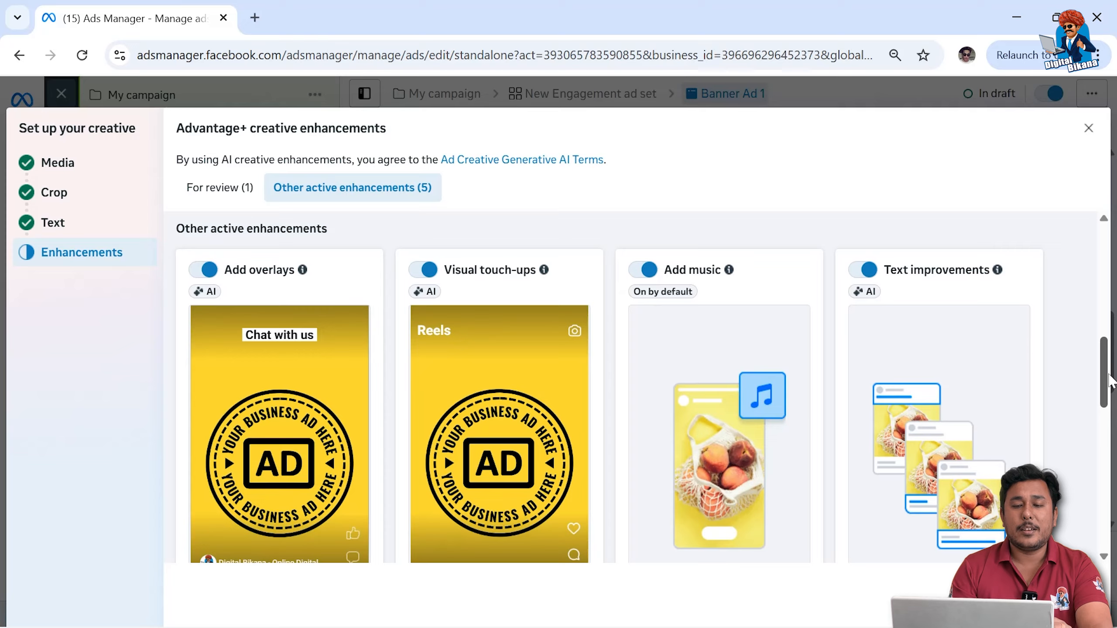
{"action": "left_click", "coordinate": [861, 270]}
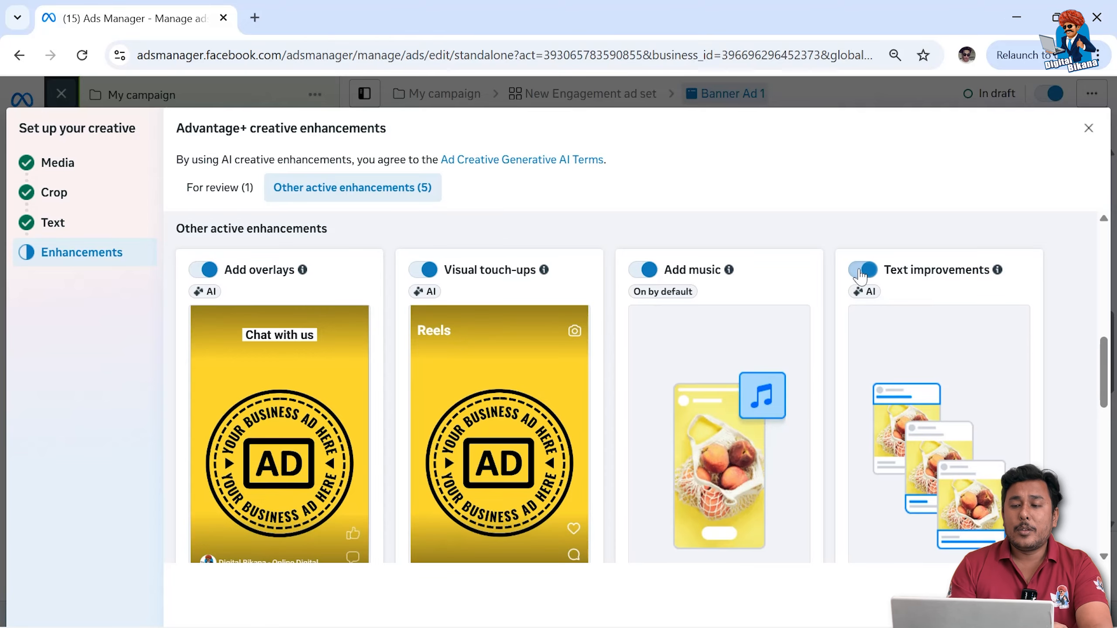
{"action": "left_click", "coordinate": [645, 274]}
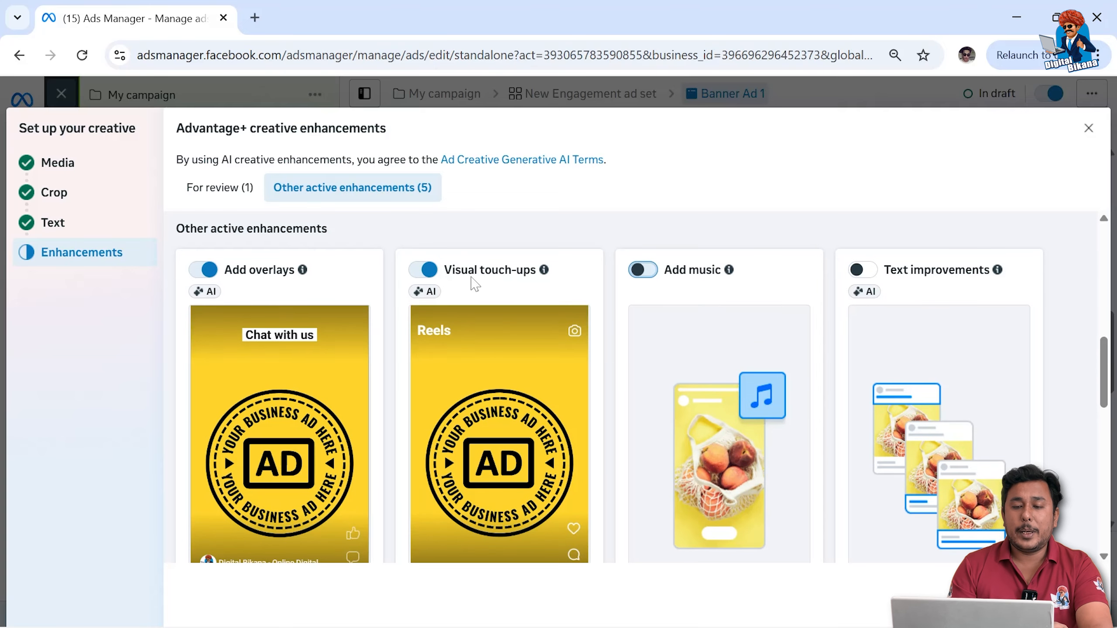
{"action": "left_click", "coordinate": [423, 270]}
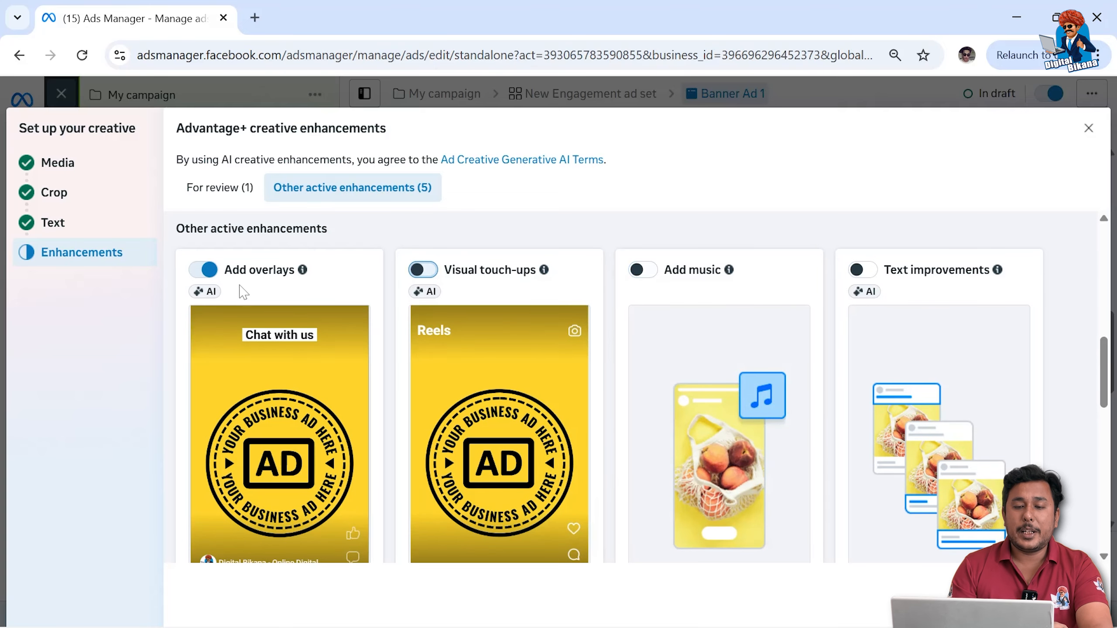
{"action": "left_click", "coordinate": [204, 269]}
{"action": "left_click_drag", "start_coordinate": [1104, 387], "coordinate": [1099, 489]}
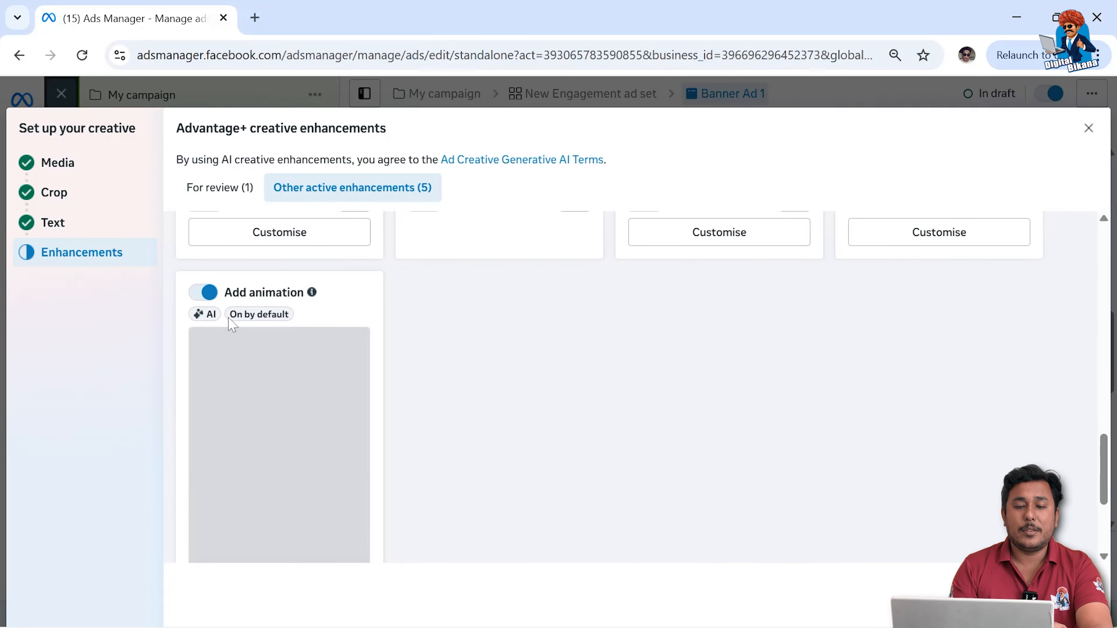
{"action": "left_click", "coordinate": [203, 293]}
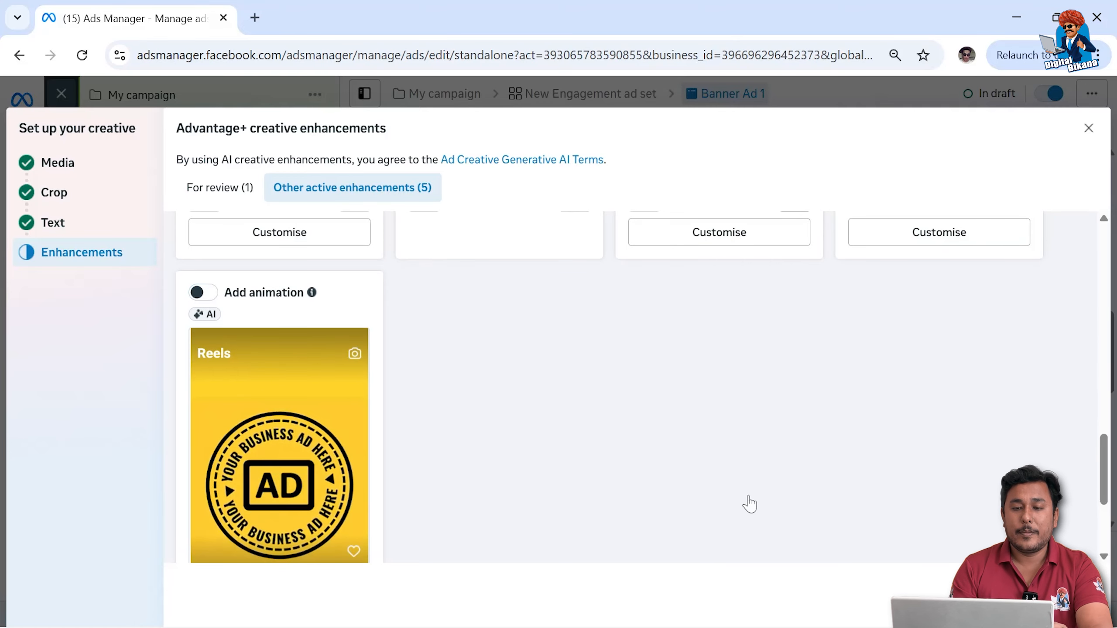
{"action": "left_click", "coordinate": [1071, 594]}
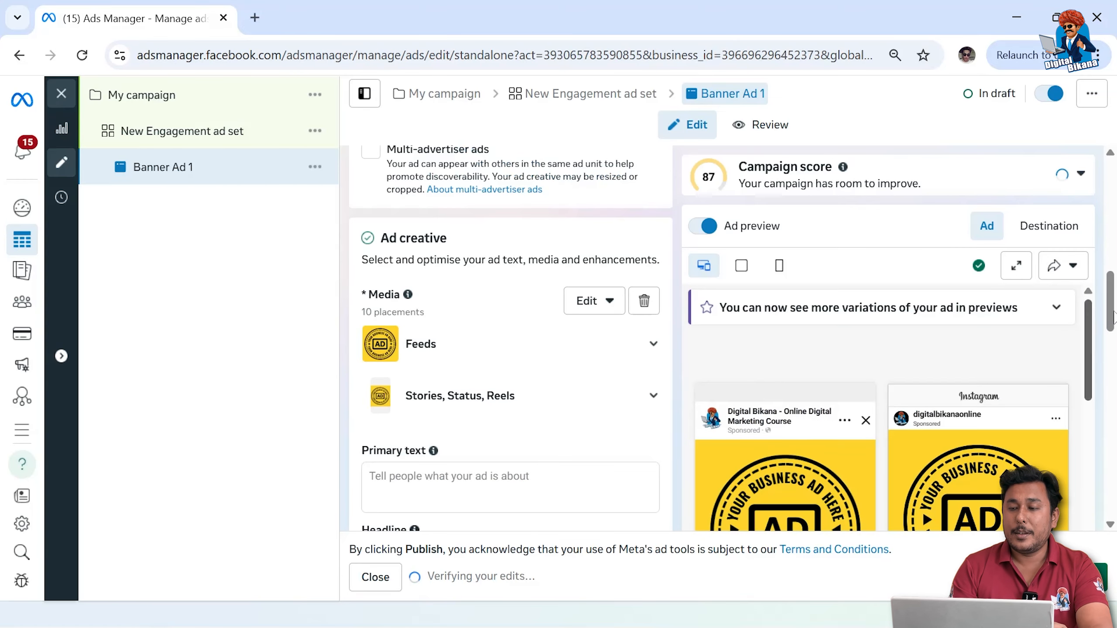
Step: Review Banner Ad 1's text fields, tracking settings and ad previews for the different placements
{"action": "scroll", "coordinate": [841, 329], "scroll_direction": "down", "scroll_amount": 8}
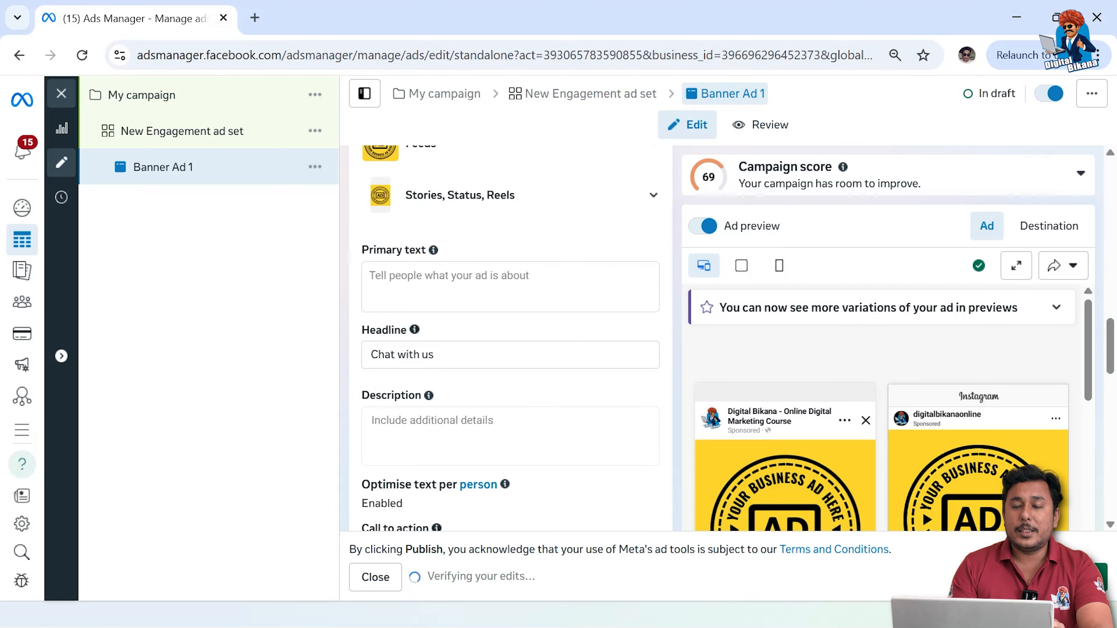
{"action": "left_click_drag", "start_coordinate": [1114, 372], "coordinate": [1114, 511]}
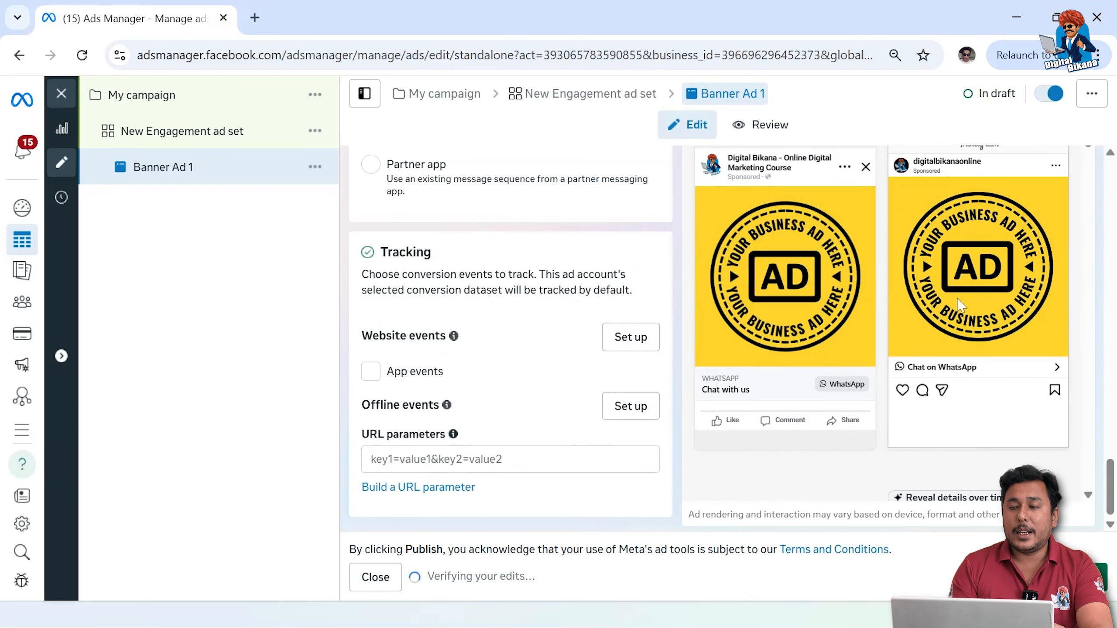
{"action": "scroll", "coordinate": [907, 326], "scroll_direction": "down", "scroll_amount": 4}
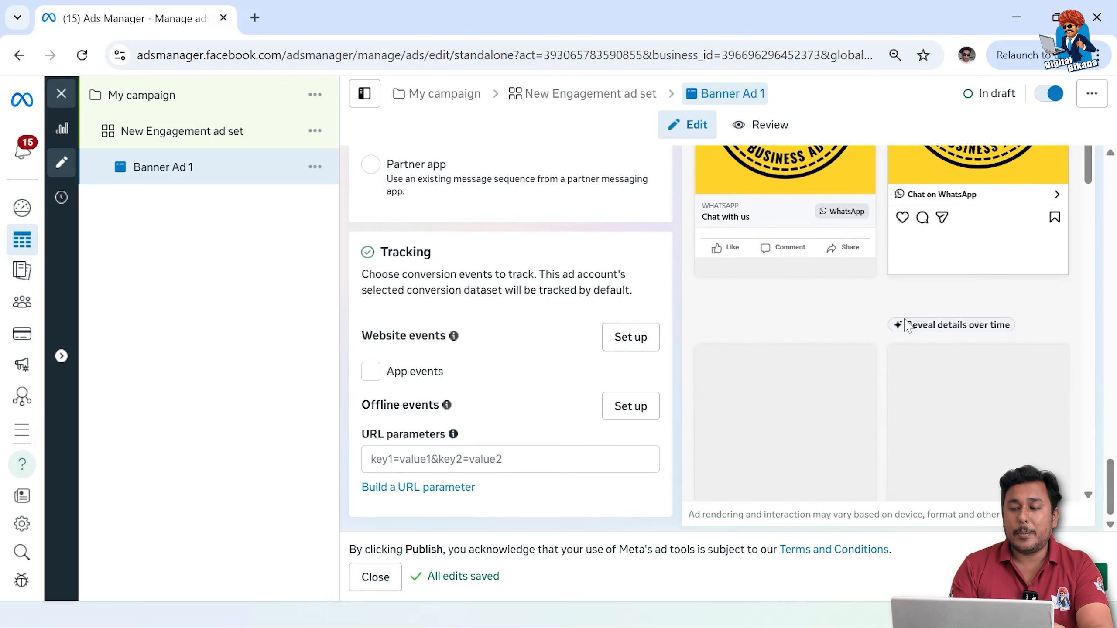
{"action": "left_click_drag", "start_coordinate": [1090, 174], "coordinate": [1089, 236]}
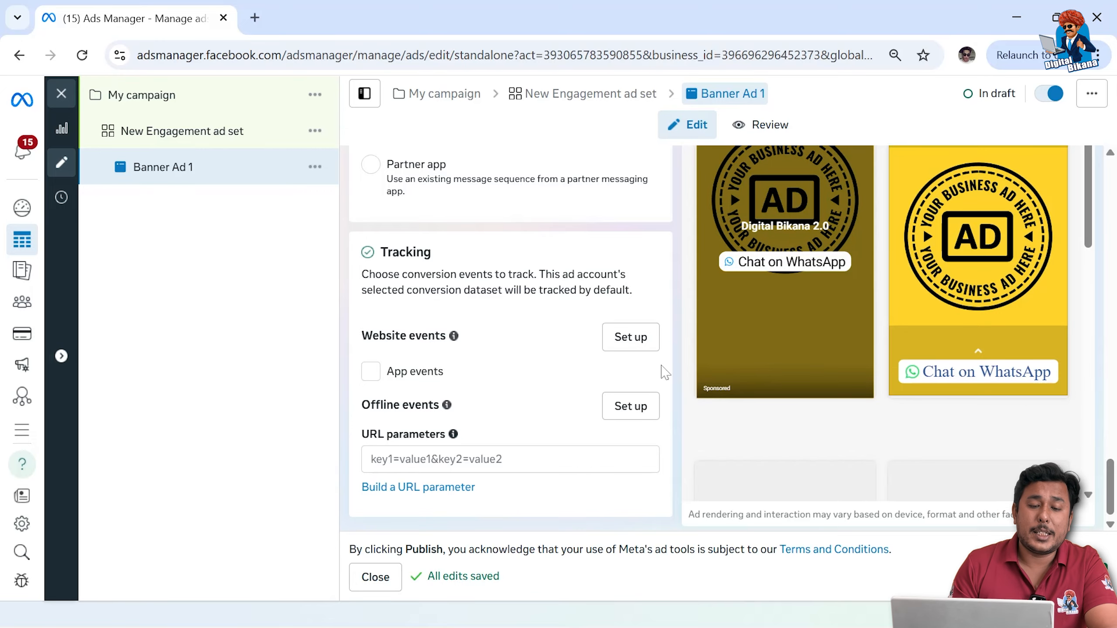
{"action": "mouse_move", "coordinate": [5, 341]}
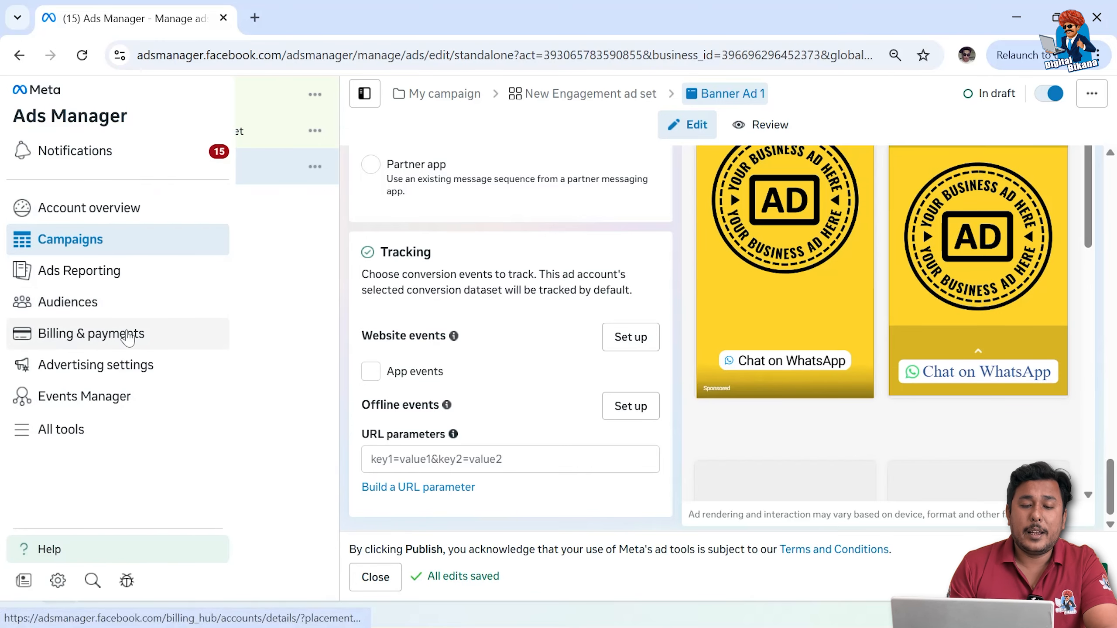